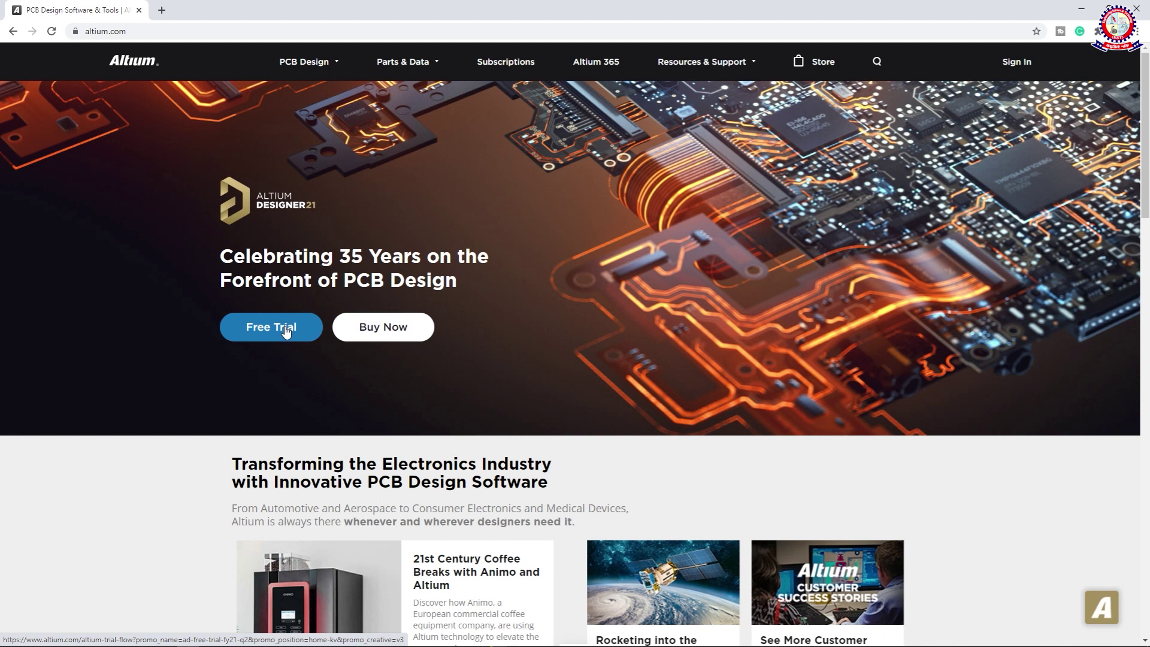
- Browse the customer stories in the Transforming the Electronics Industry section of the Altium home page
scroll(266, 292, "down", 3)
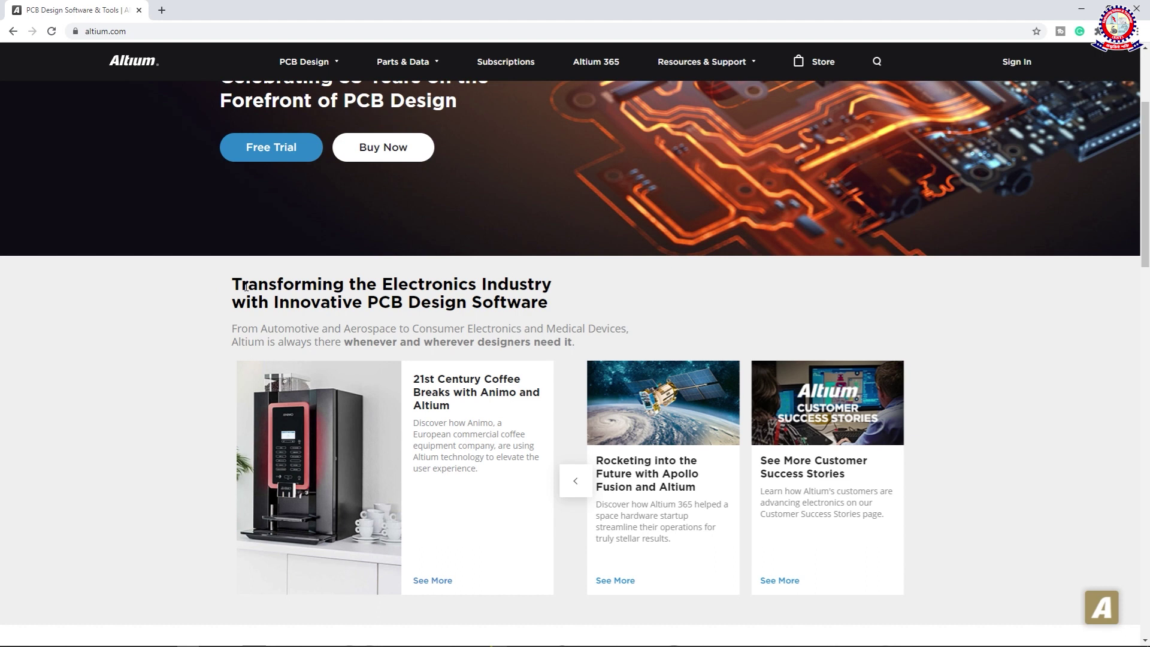
scroll(246, 287, "down", 2)
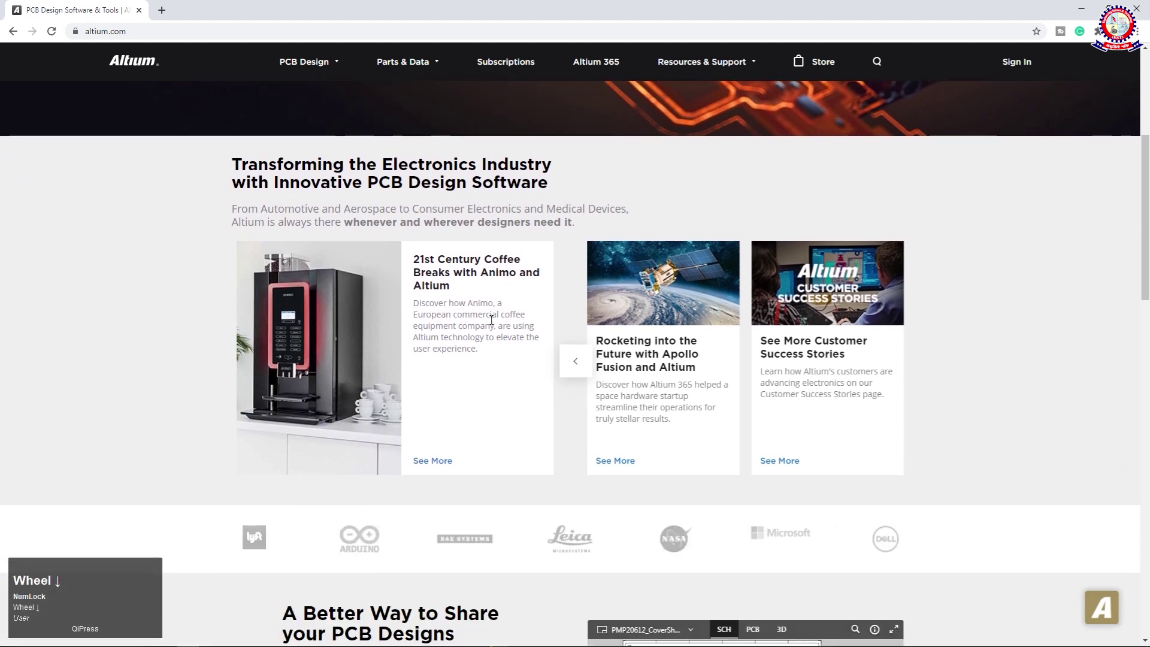
left_click(580, 361)
left_click(580, 361)
left_click(580, 362)
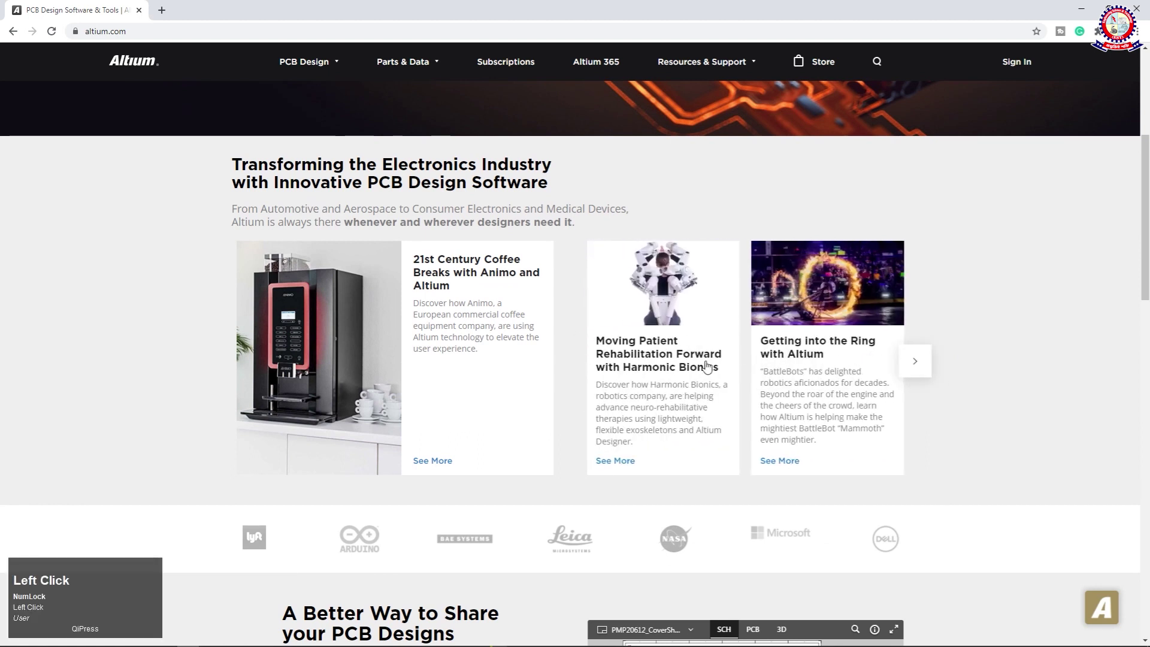
left_click(914, 362)
left_click(914, 364)
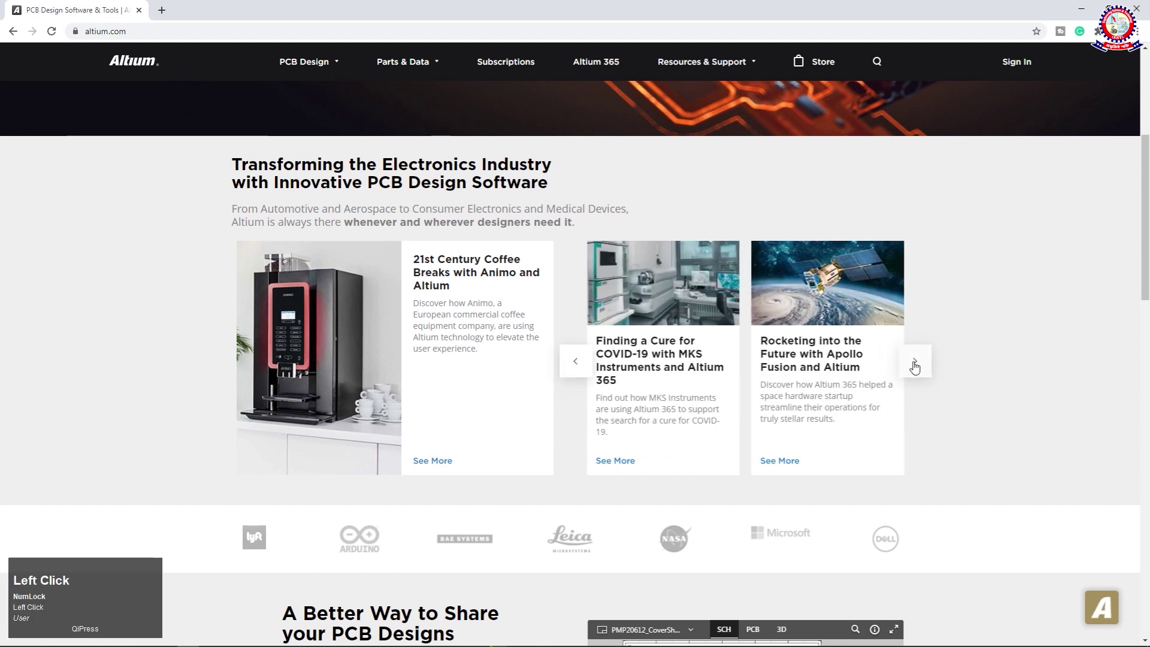
- Read the home page sections on sharing PCB designs and on the Software Tools and Platforms
scroll(915, 364, "down", 5)
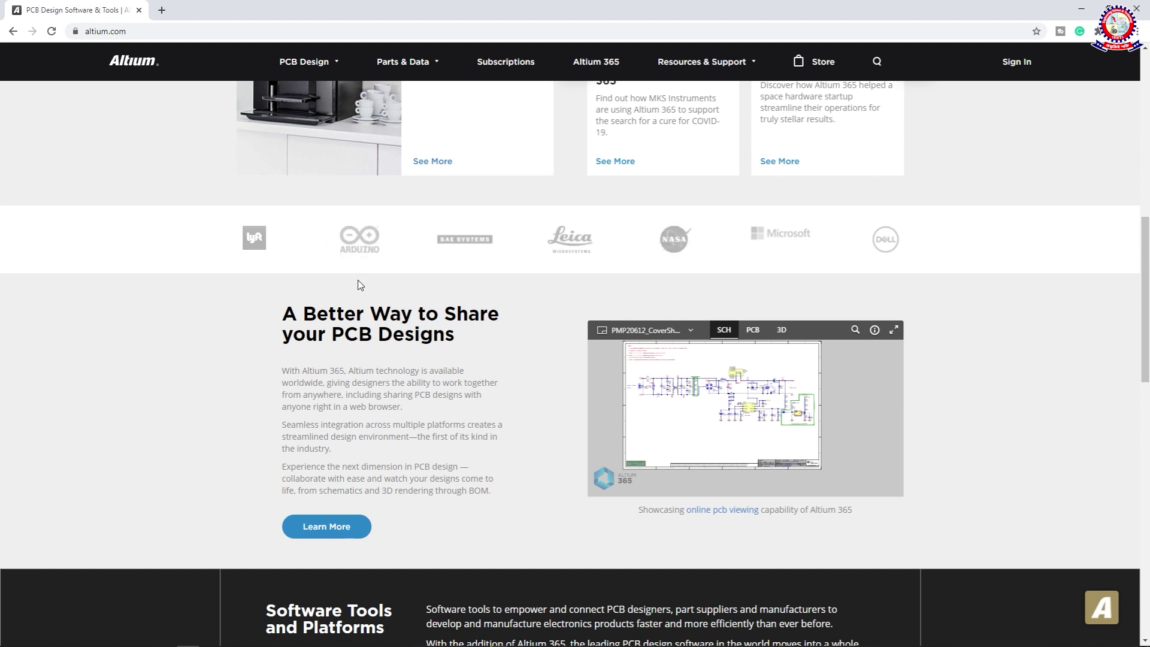
scroll(360, 284, "down", 1)
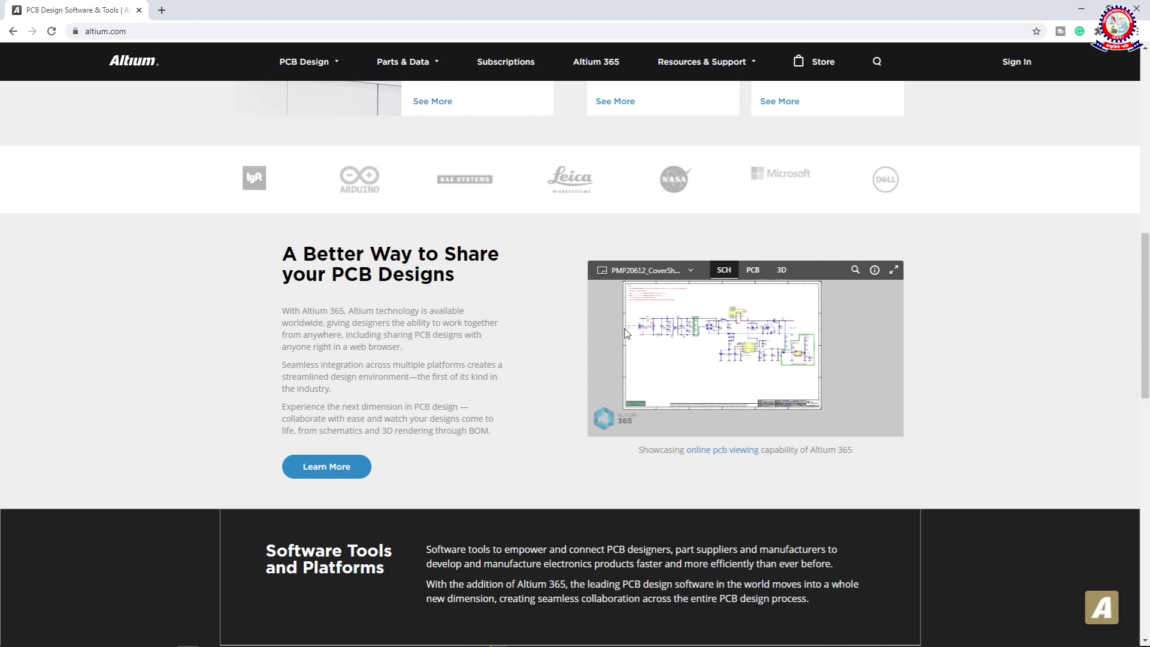
scroll(626, 331, "down", 3)
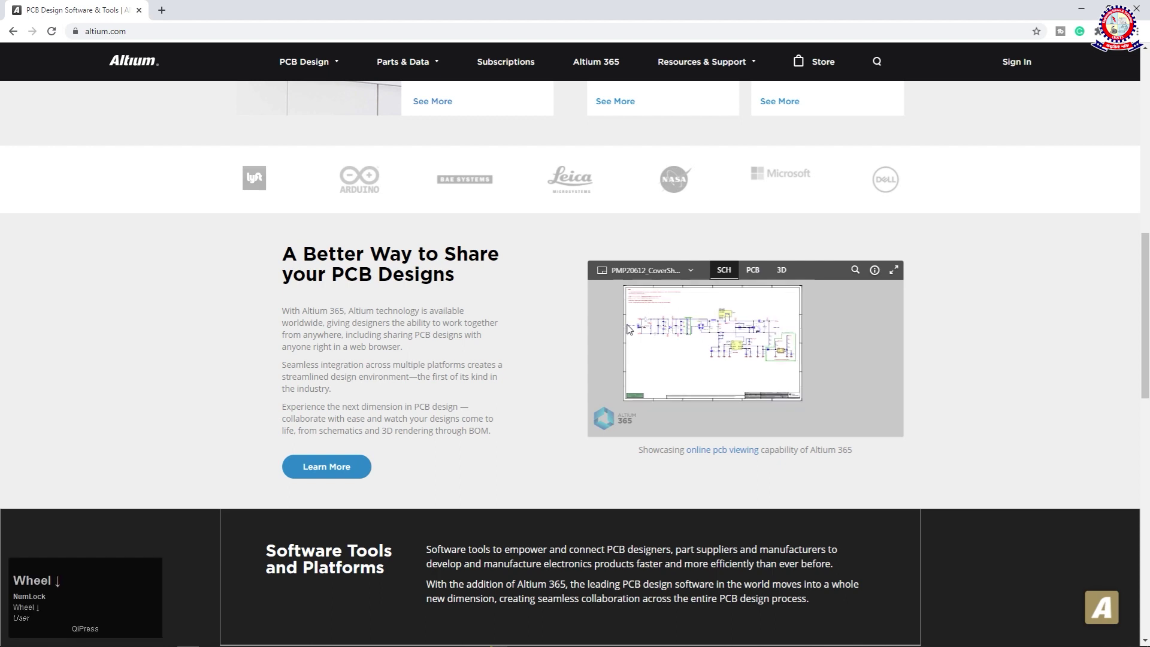
scroll(419, 283, "down", 2)
scroll(419, 283, "down", 2)
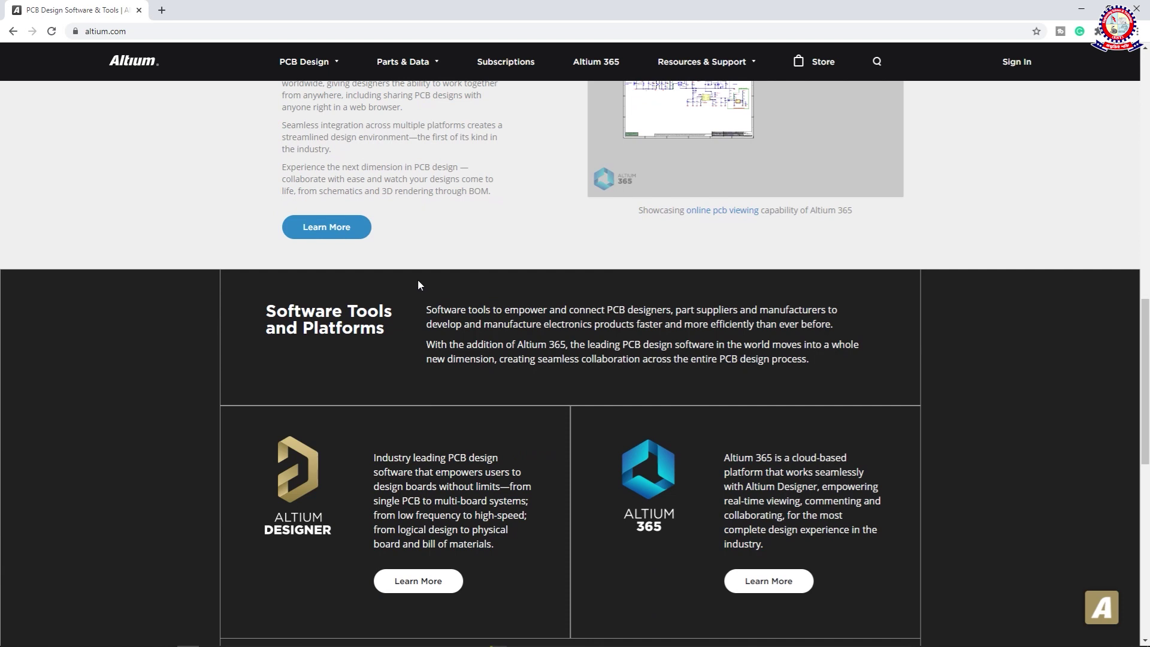
scroll(418, 284, "down", 4)
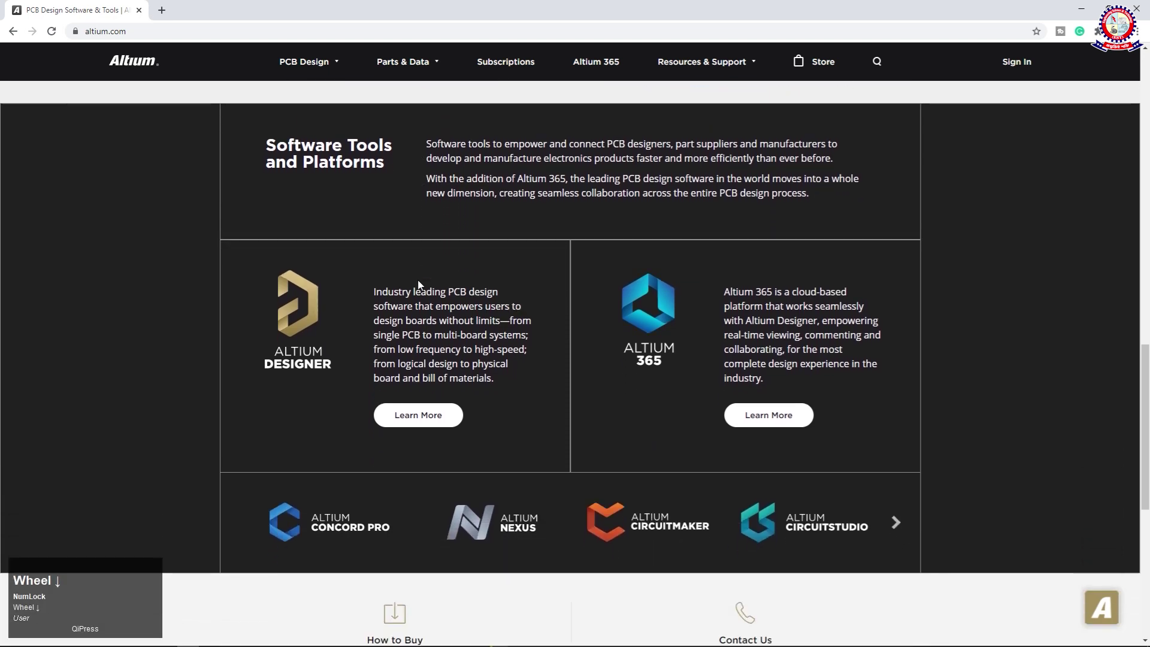
scroll(541, 364, "down", 3)
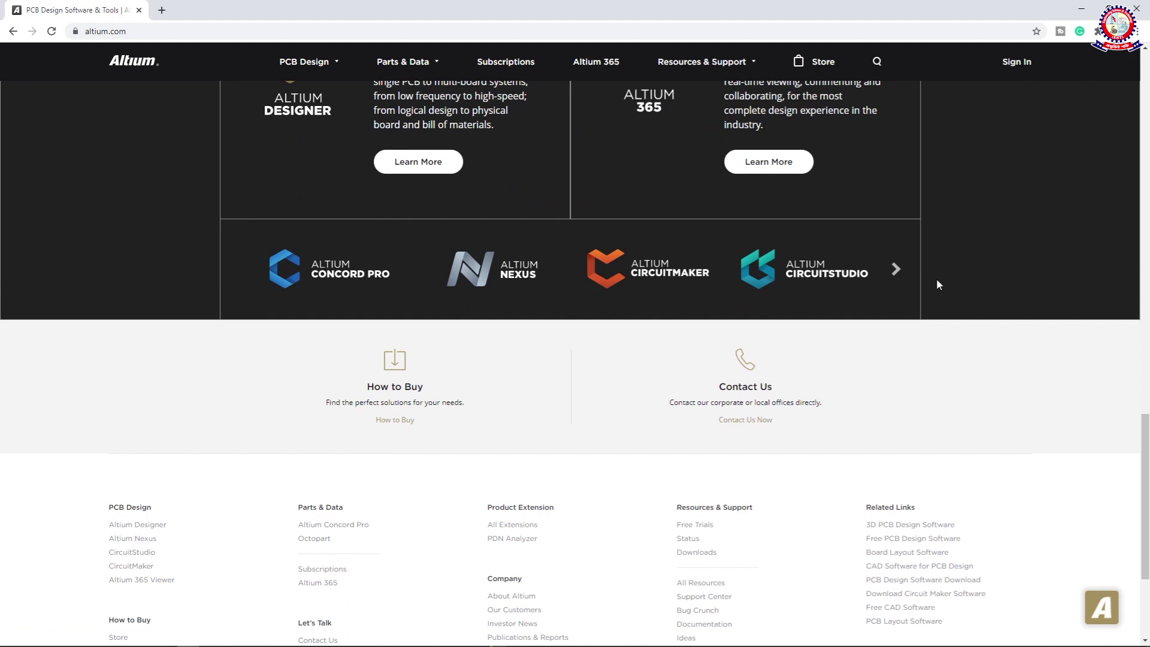
- Review the How to Buy, Contact Us and footer link sections, and return to the start of the home page
scroll(631, 267, "down", 2)
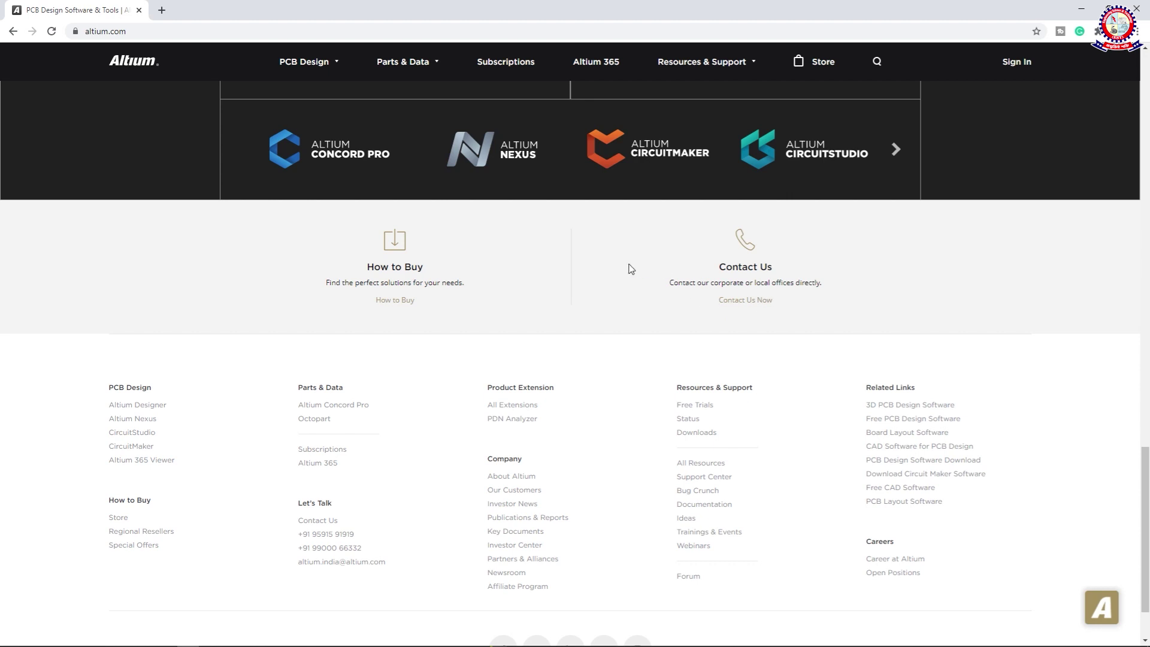
scroll(659, 269, "down", 2)
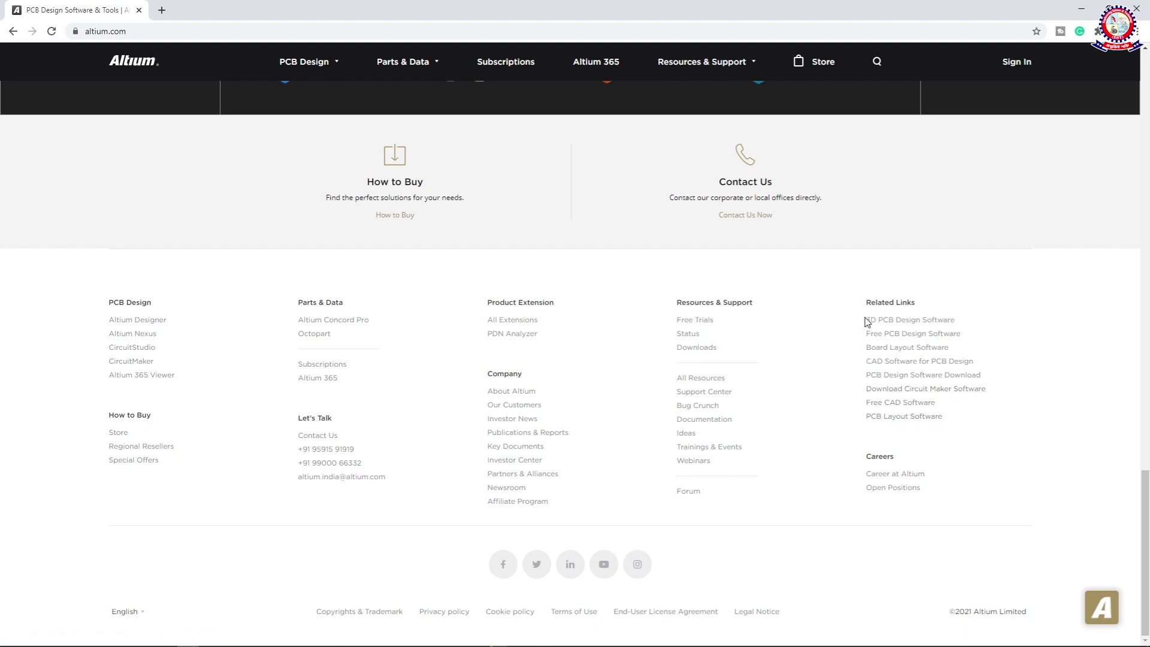
scroll(851, 345, "up", 1)
scroll(852, 345, "down", 1)
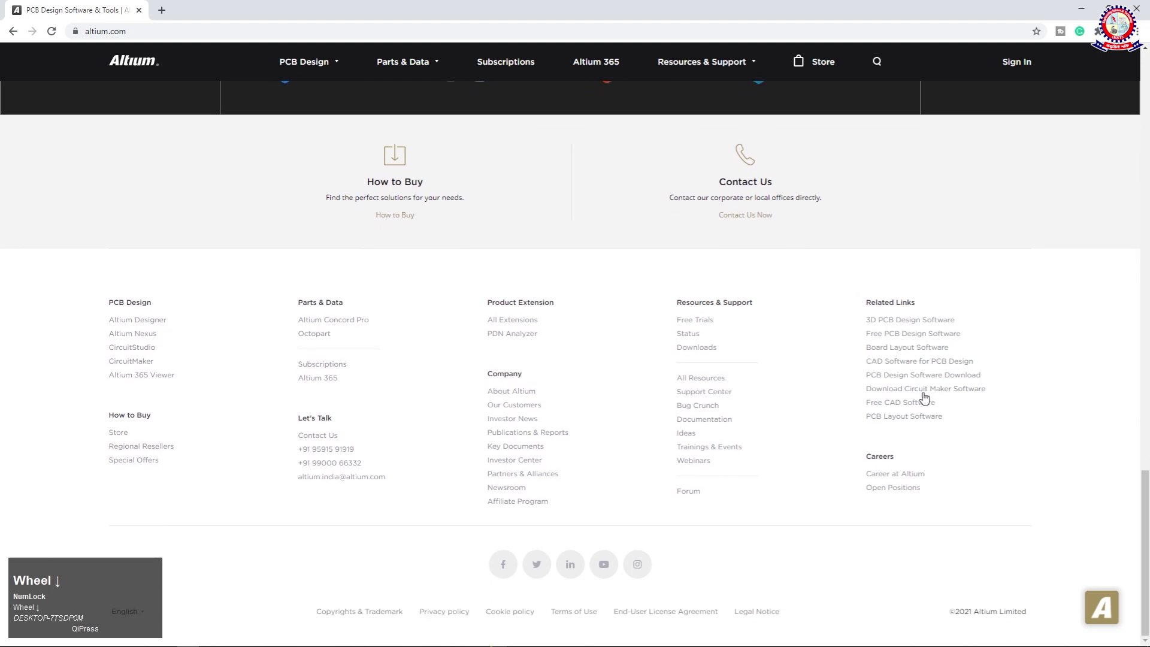
scroll(927, 391, "up", 15)
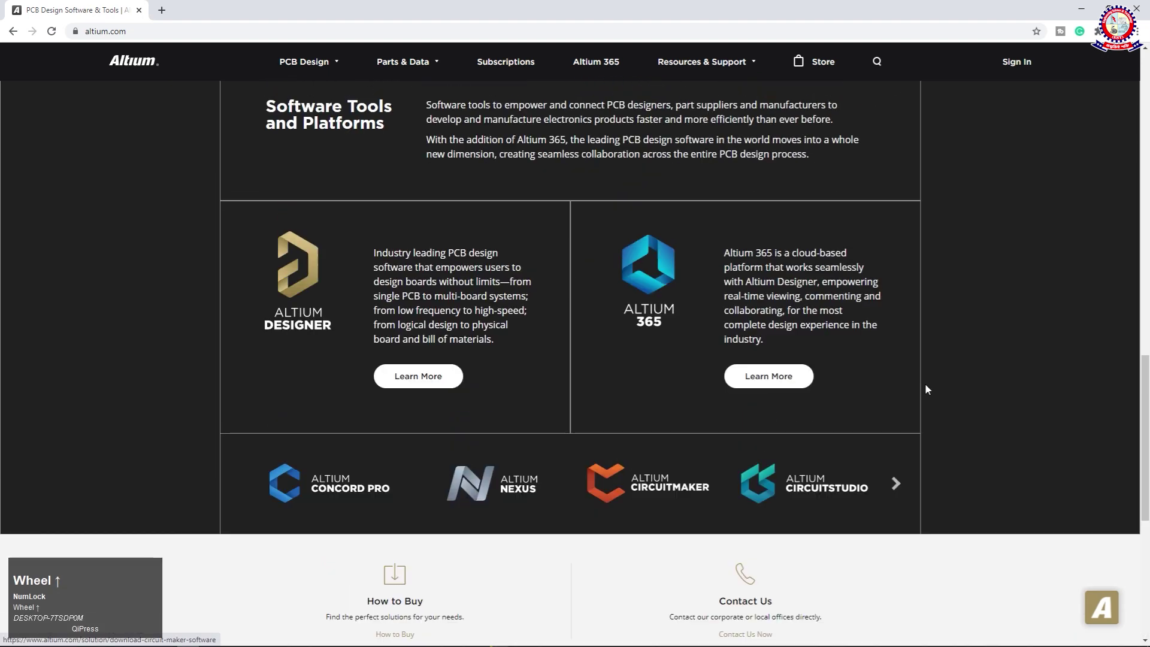
scroll(904, 374, "up", 8)
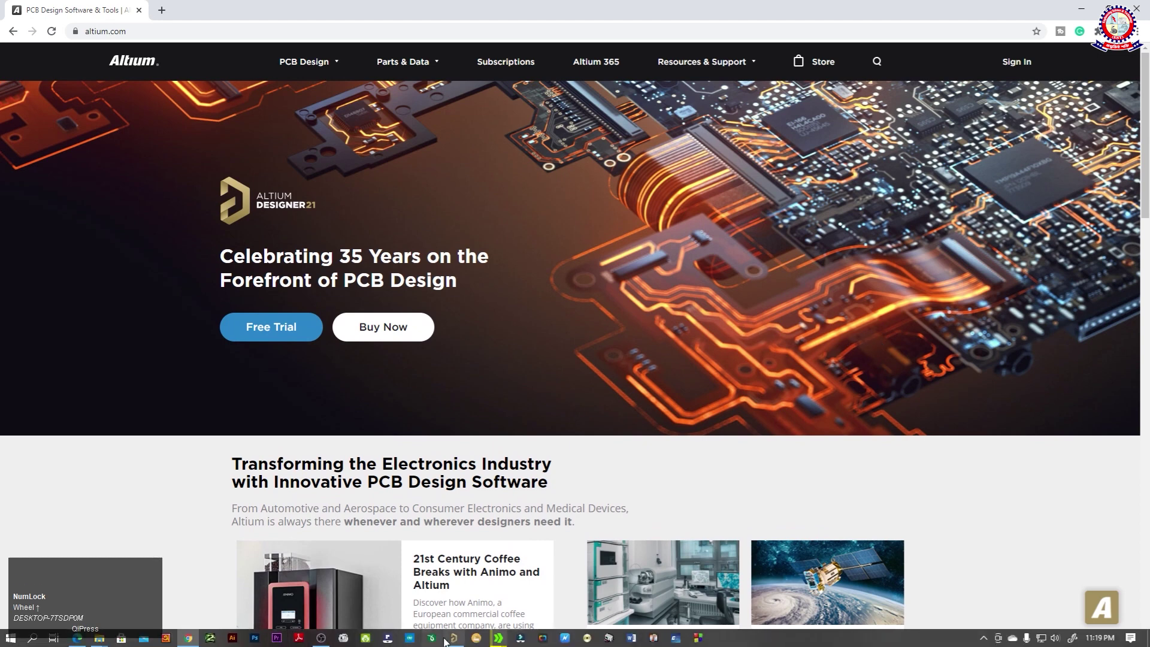
- Switch to Altium Designer, open Sheet2.SchDoc from PCB_Project and examine the circuit around microcontroller U1
left_click(454, 639)
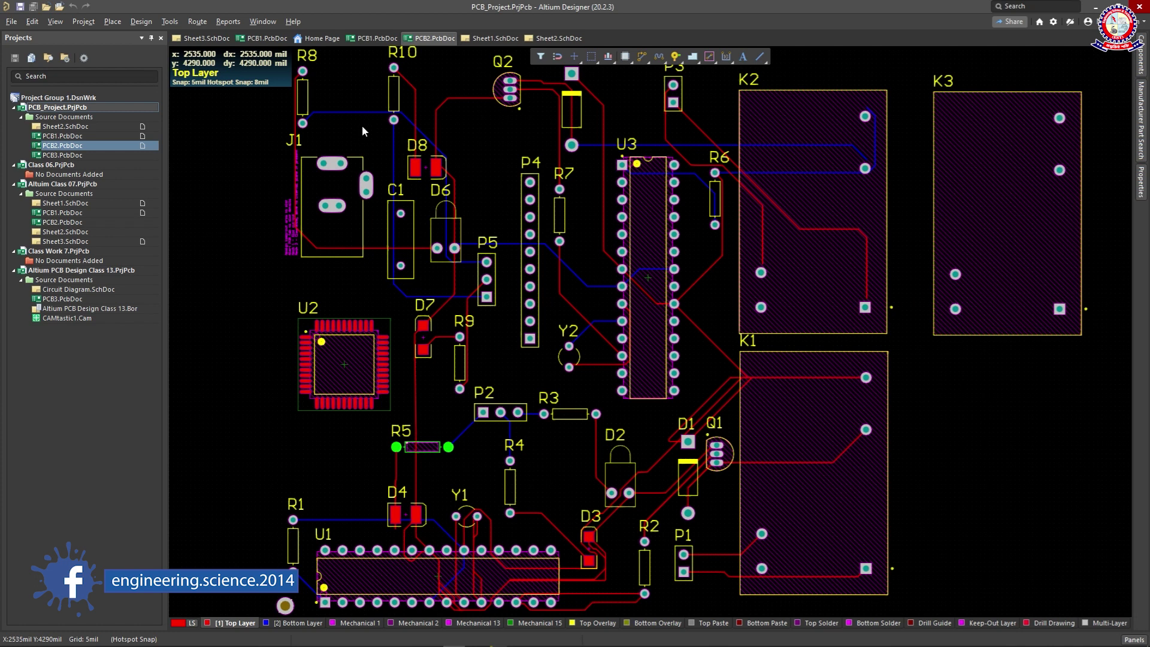
double_click(50, 126)
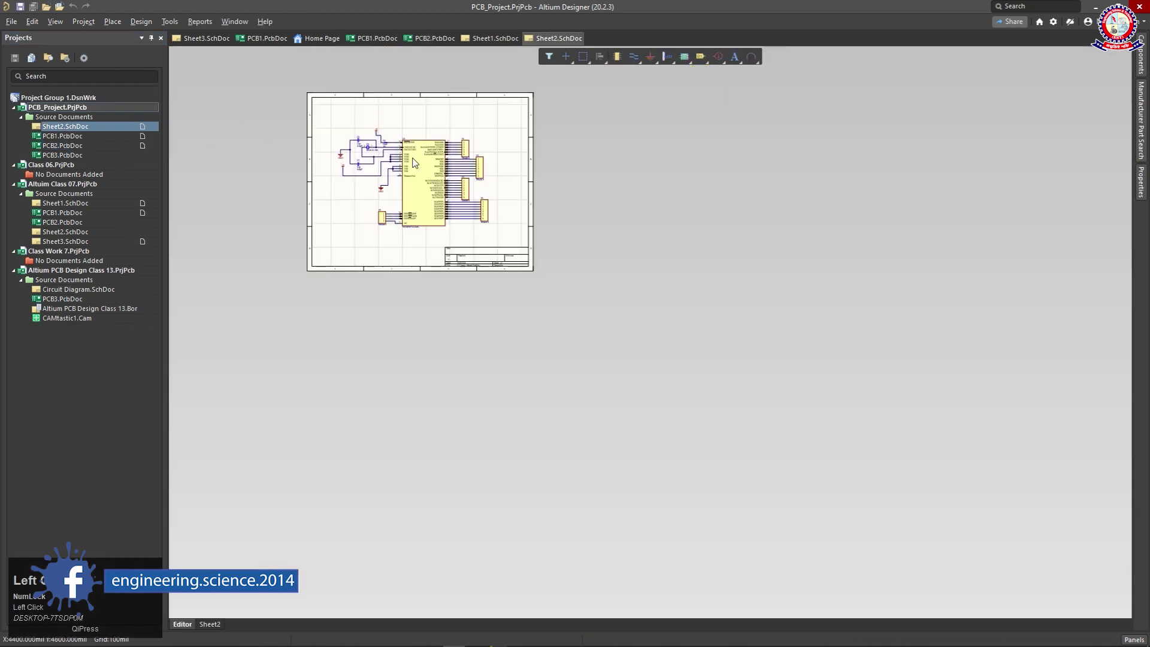
scroll(411, 156, "up", 6, "ctrl")
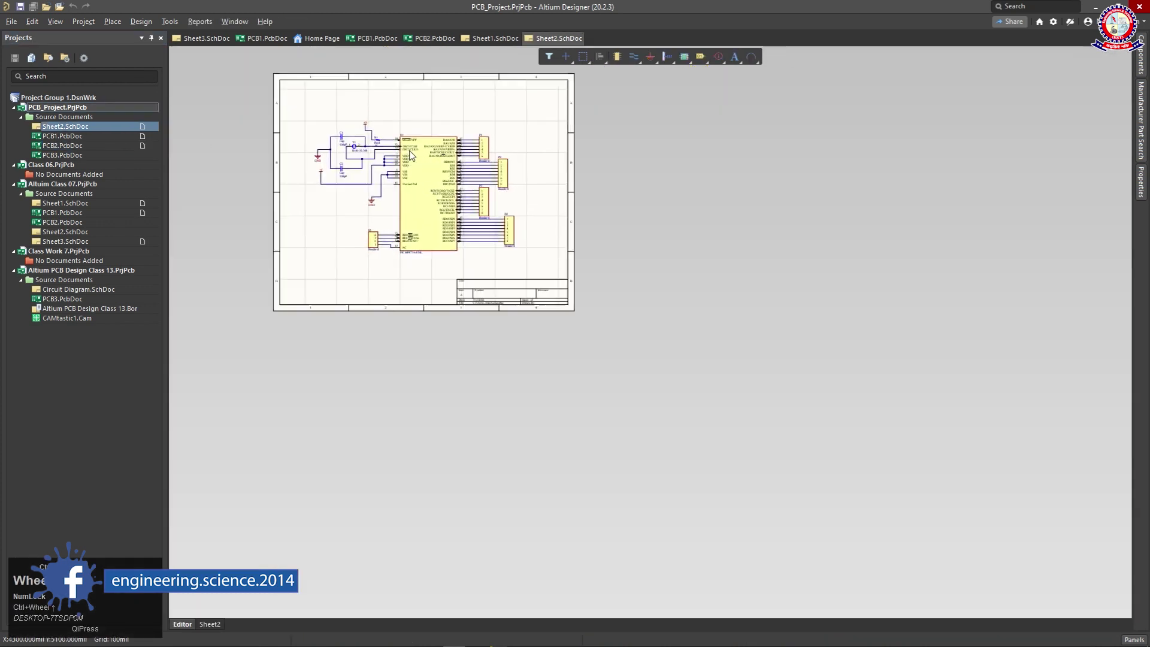
scroll(406, 154, "up", 2, "ctrl")
scroll(395, 150, "down", 2)
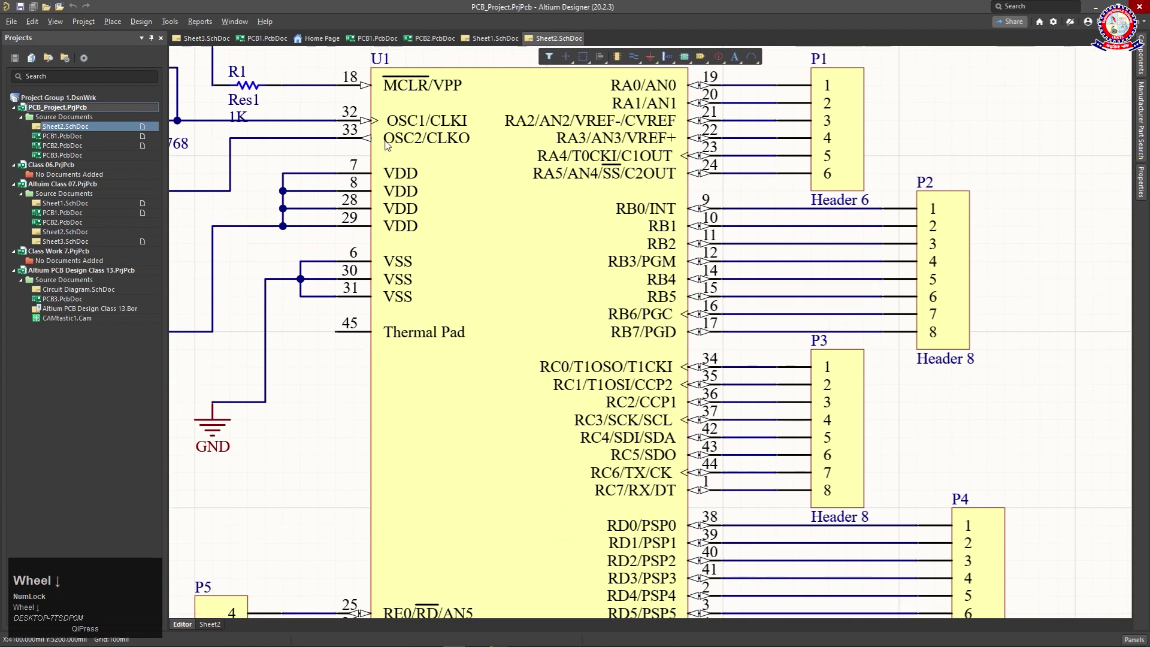
scroll(382, 147, "down", 1, "ctrl")
right_click_drag(382, 147, 458, 217)
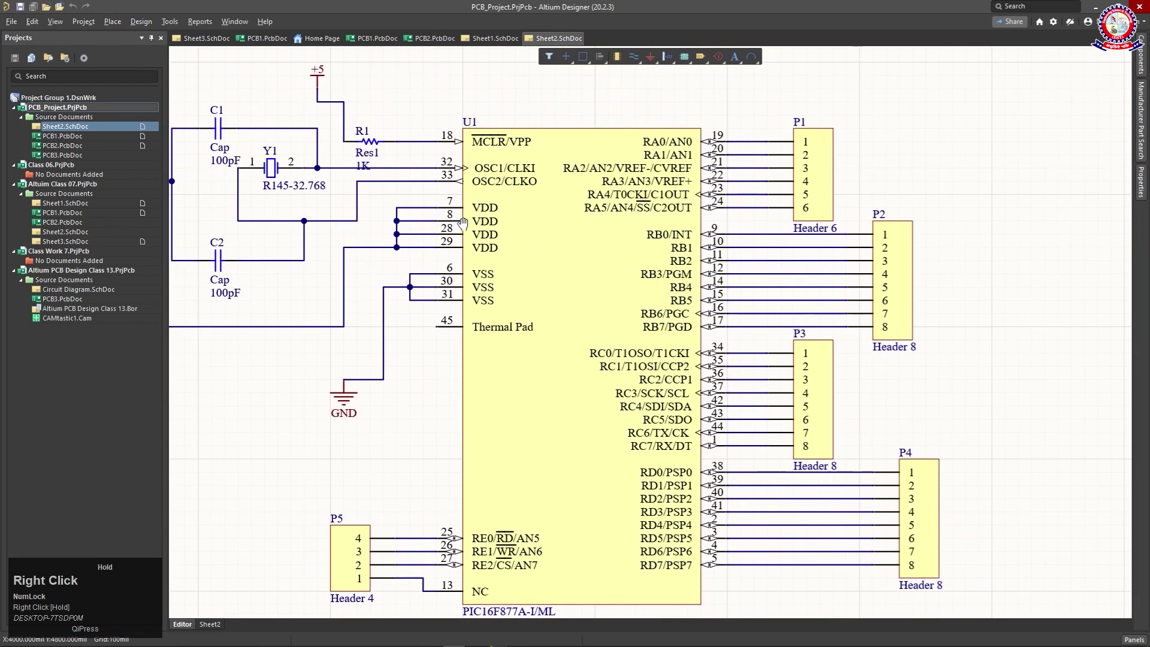
scroll(458, 218, "down", 1, "ctrl")
scroll(458, 217, "down", 1, "ctrl")
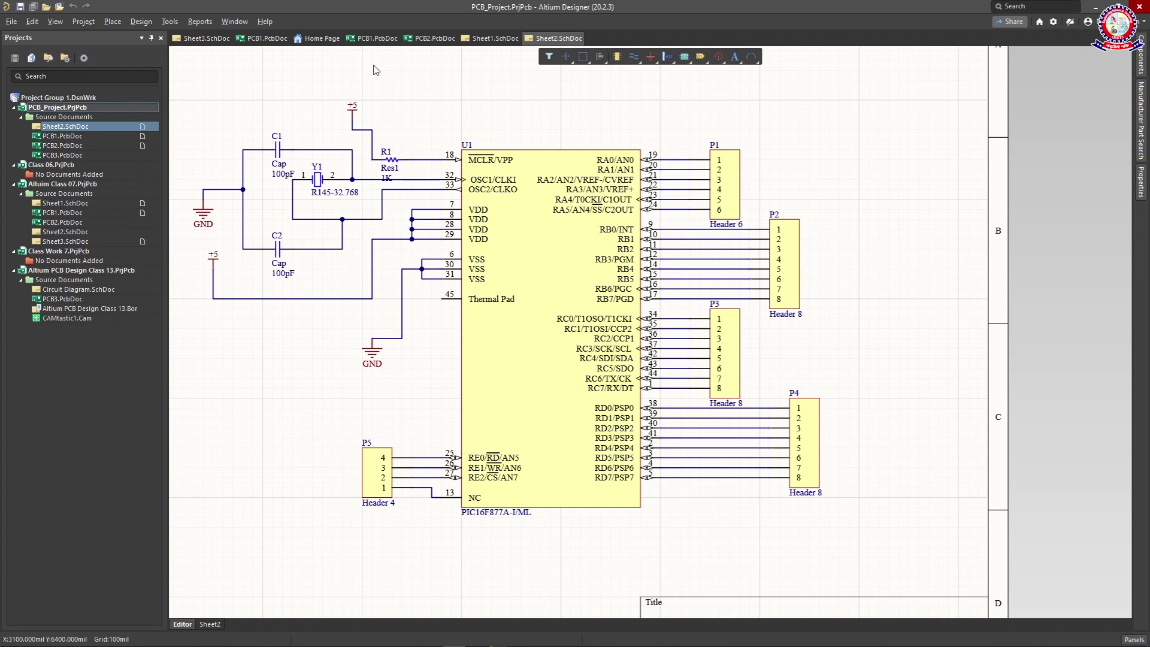
- Compare the PCB1.PcbDoc layouts of Altuim Class 07 and PCB_Project, and view the whole PCB2.PcbDoc board
left_click(264, 39)
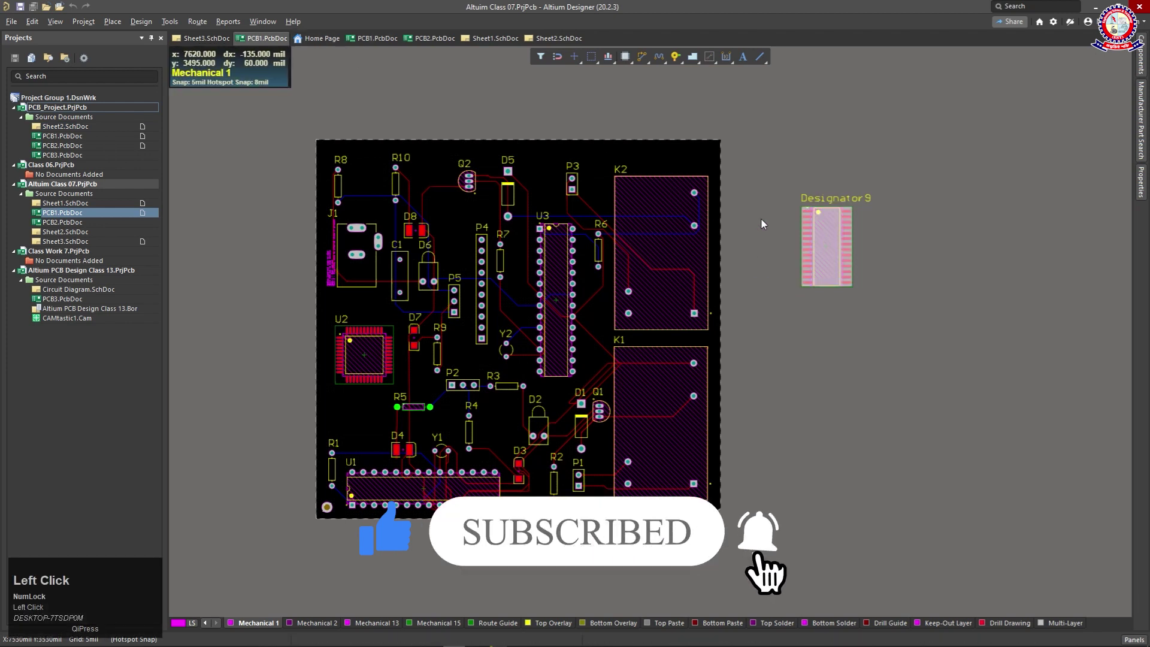
left_click(361, 40)
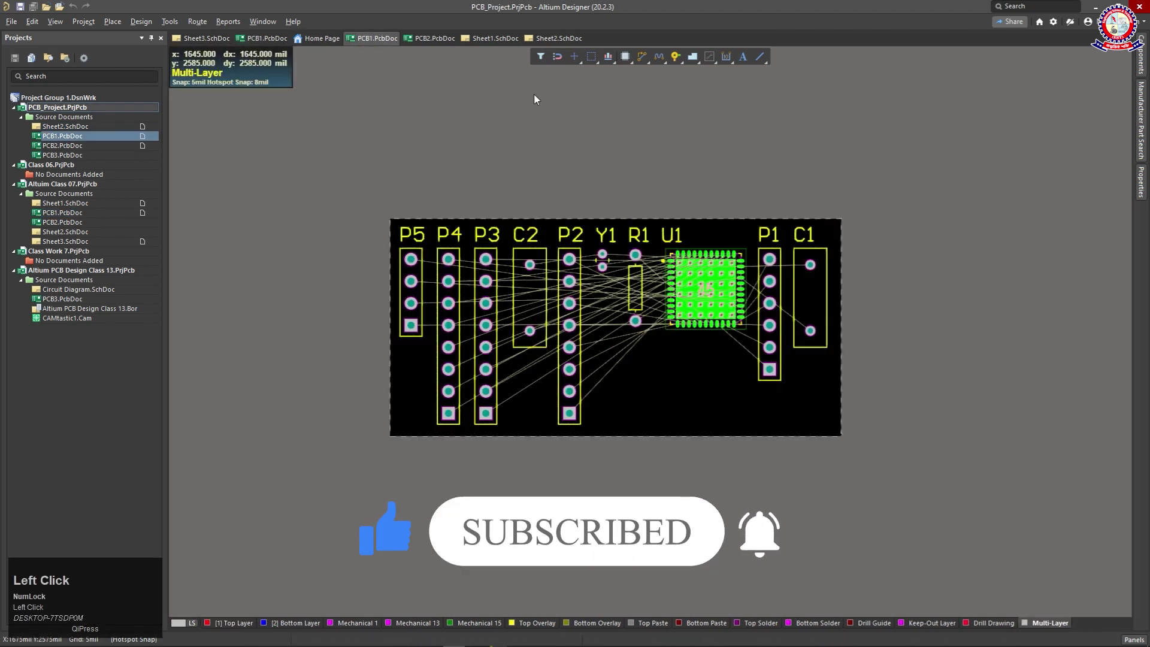
left_click(432, 39)
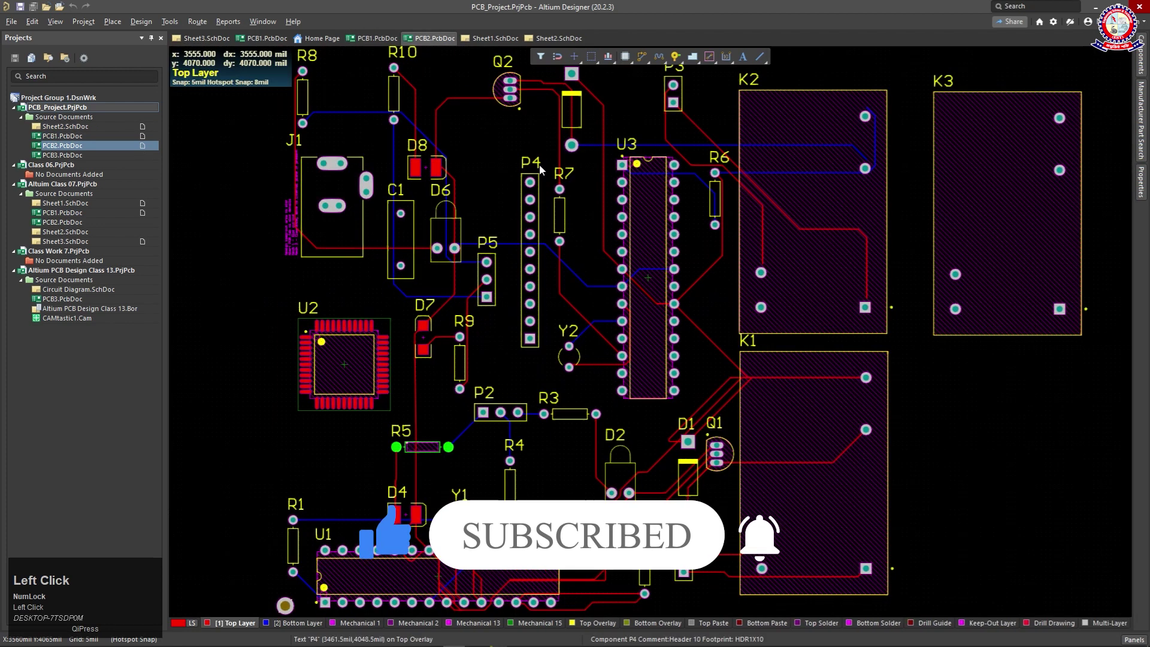
scroll(529, 174, "down", 2, "ctrl")
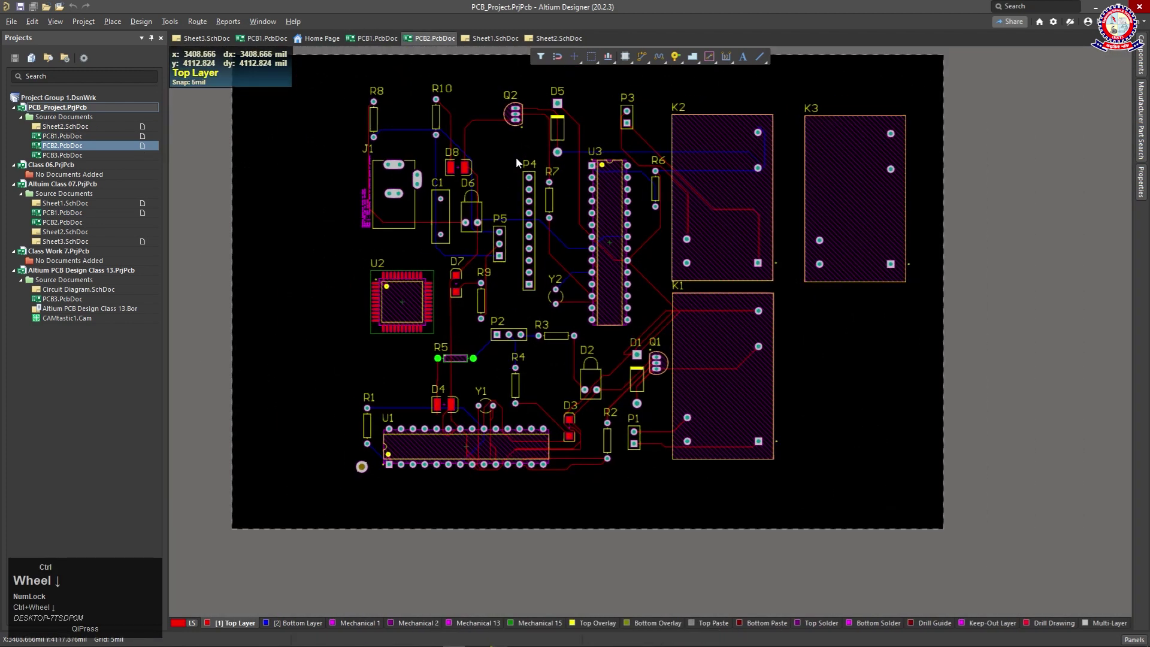
scroll(446, 89, "down", 1, "ctrl")
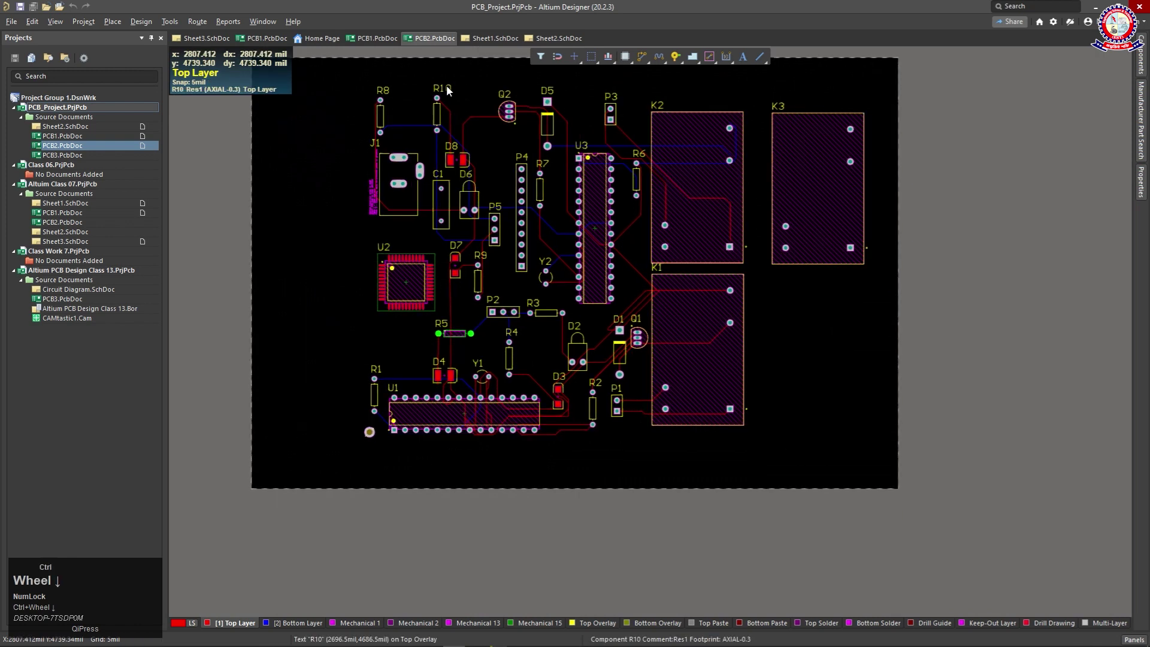
mouse_move(473, 84)
middle_mouse_down("ctrl")
mouse_move(260, 408)
mouse_move(472, 84)
middle_mouse_up("ctrl")
right_click_drag(473, 84, 475, 132)
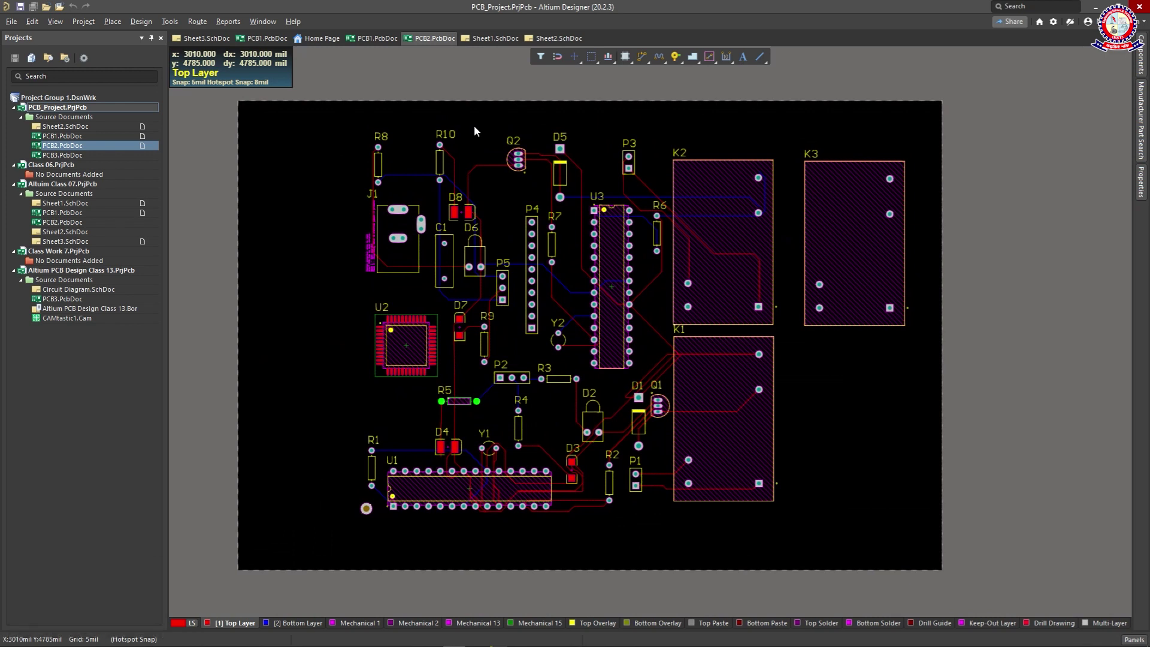
- Inspect components K2, U3, P4 and J1 on the PCB2 layout, and examine relay K2 and its traces up close
left_click(690, 193)
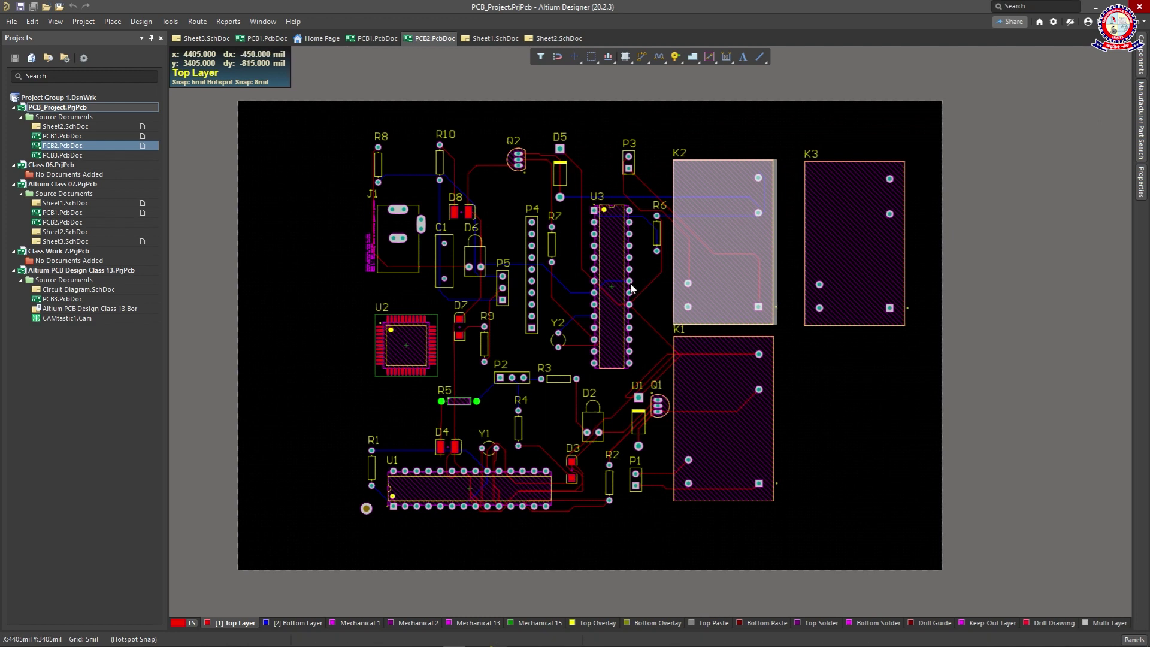
left_click(608, 240)
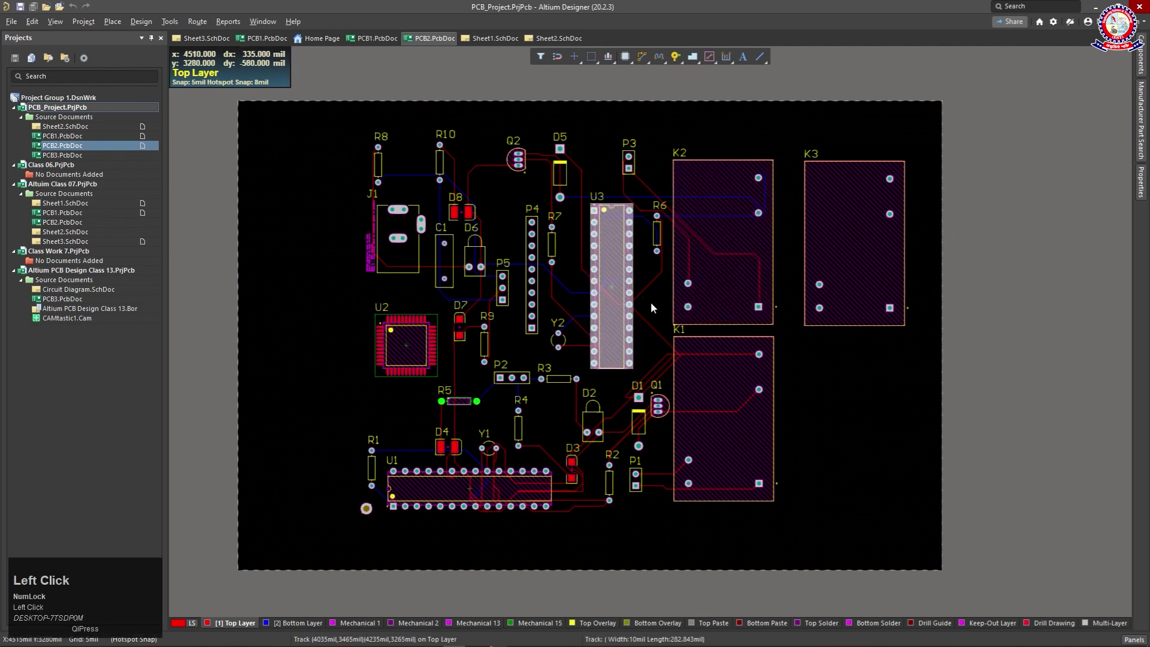
left_click(527, 241)
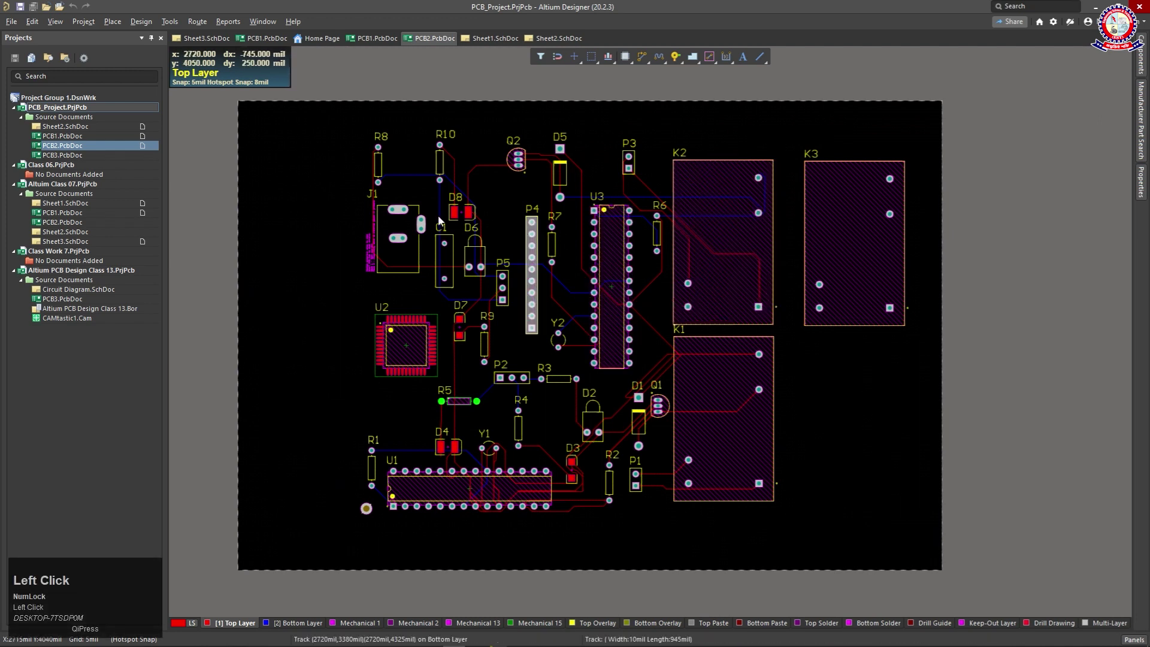
left_click(413, 239)
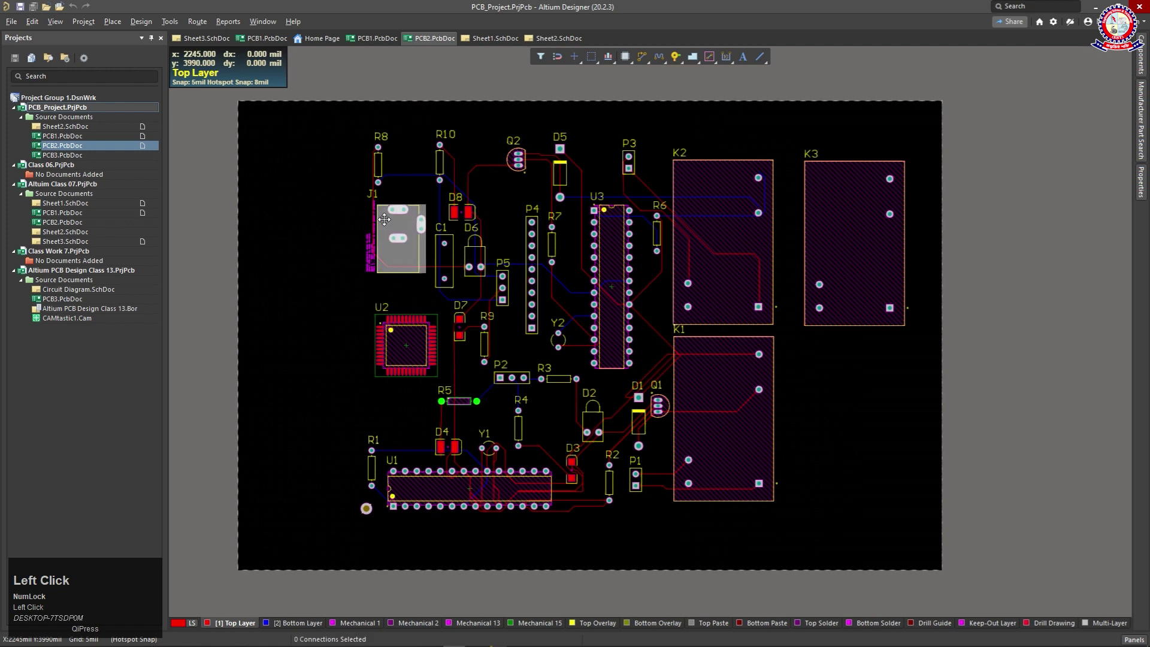
left_click(709, 188)
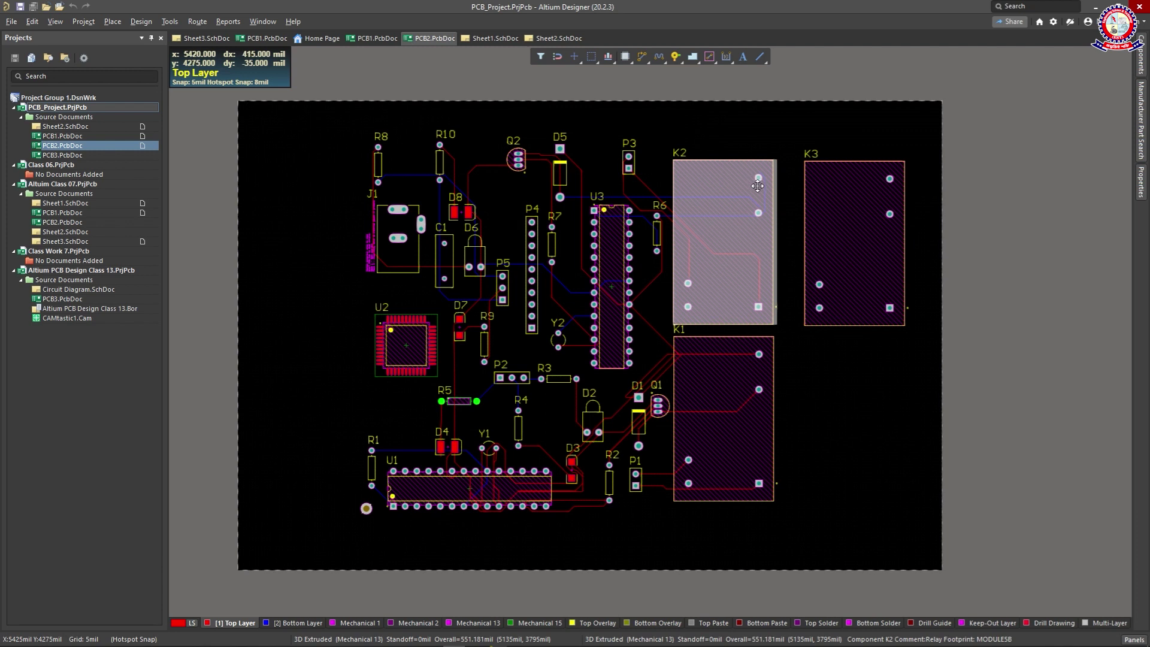
scroll(749, 222, "up", 4, "ctrl")
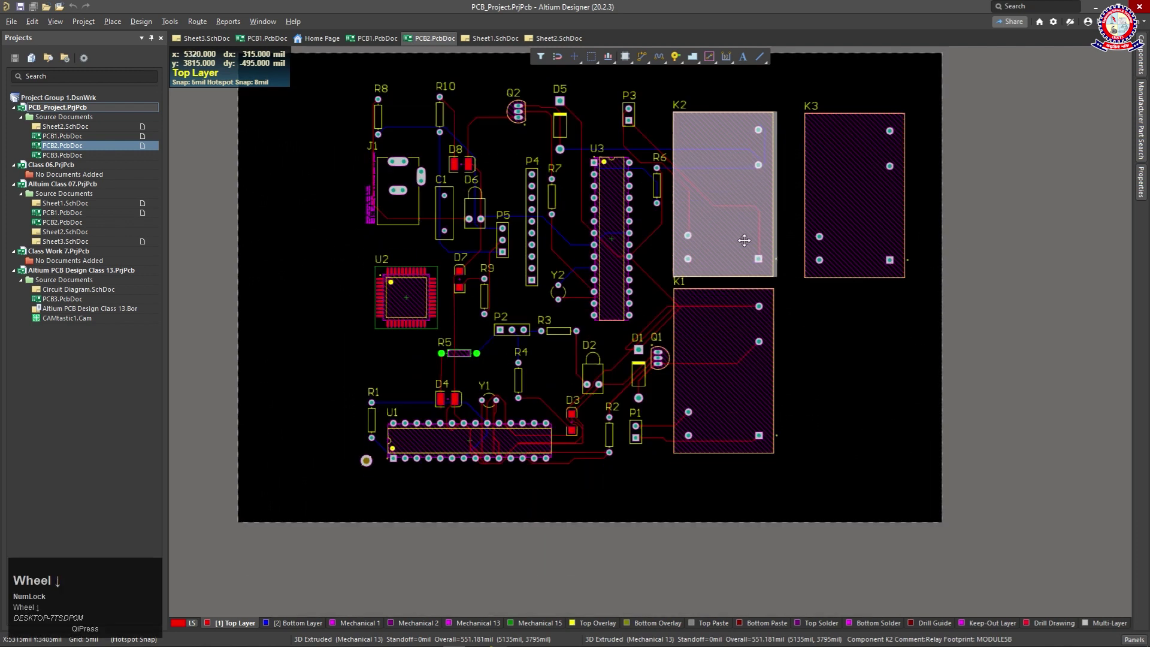
scroll(745, 178, "up", 1, "ctrl")
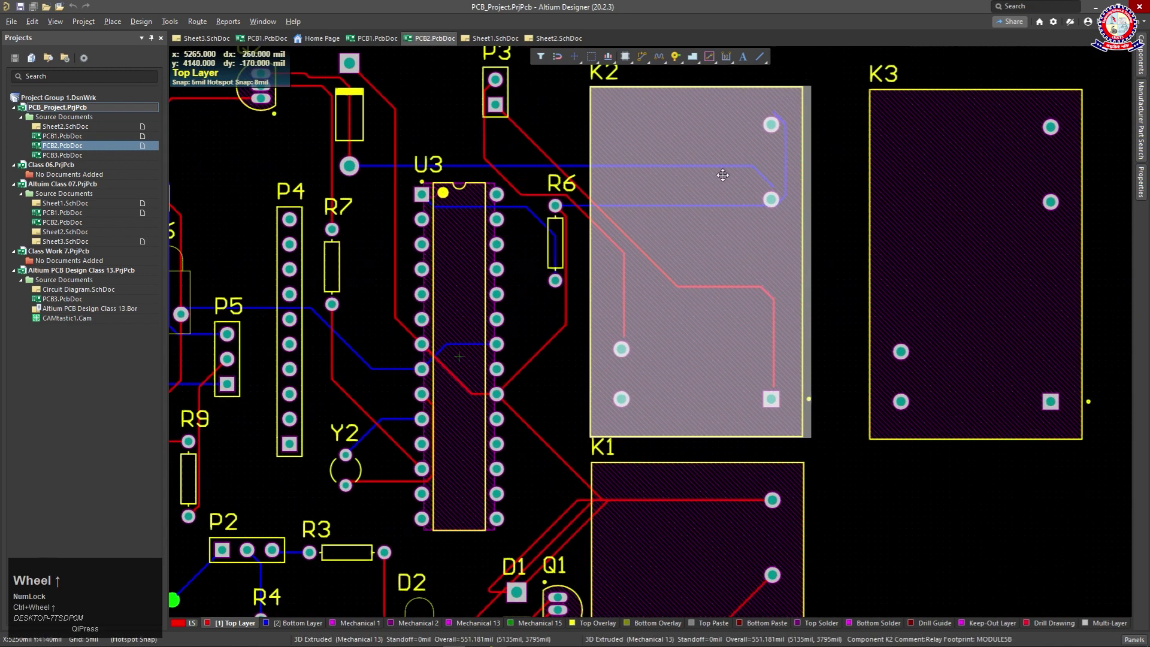
left_click(688, 179)
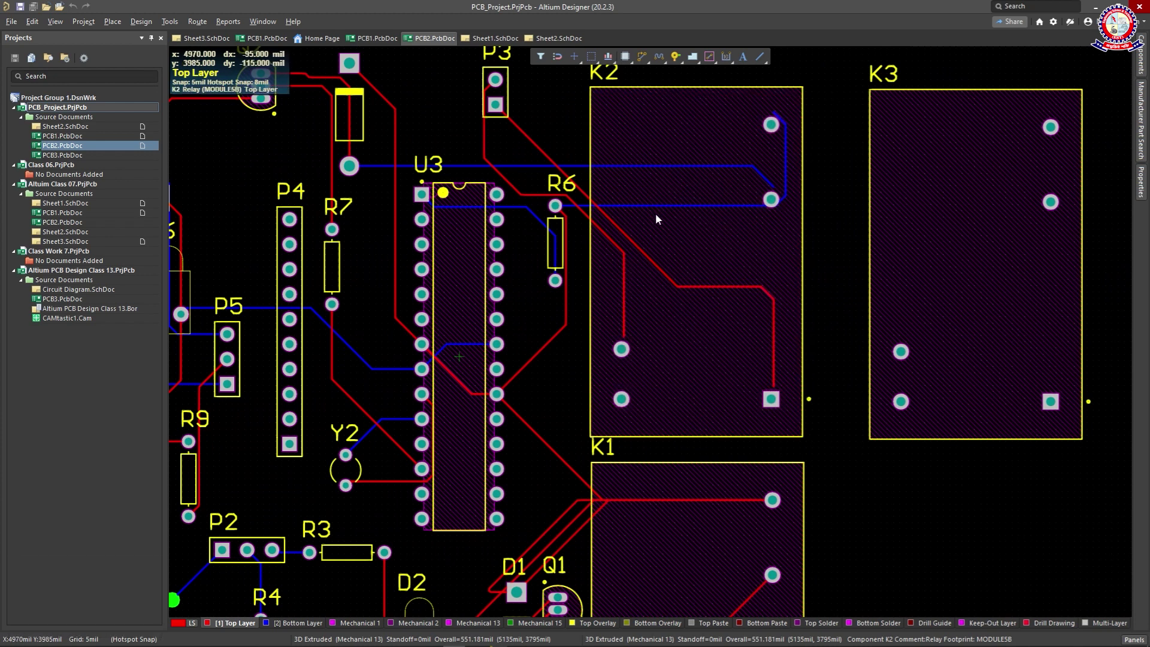
- Cycle the selection through the objects around relay K2 on the PCB2 layout, clear it, and select the relay again
key("Tab")
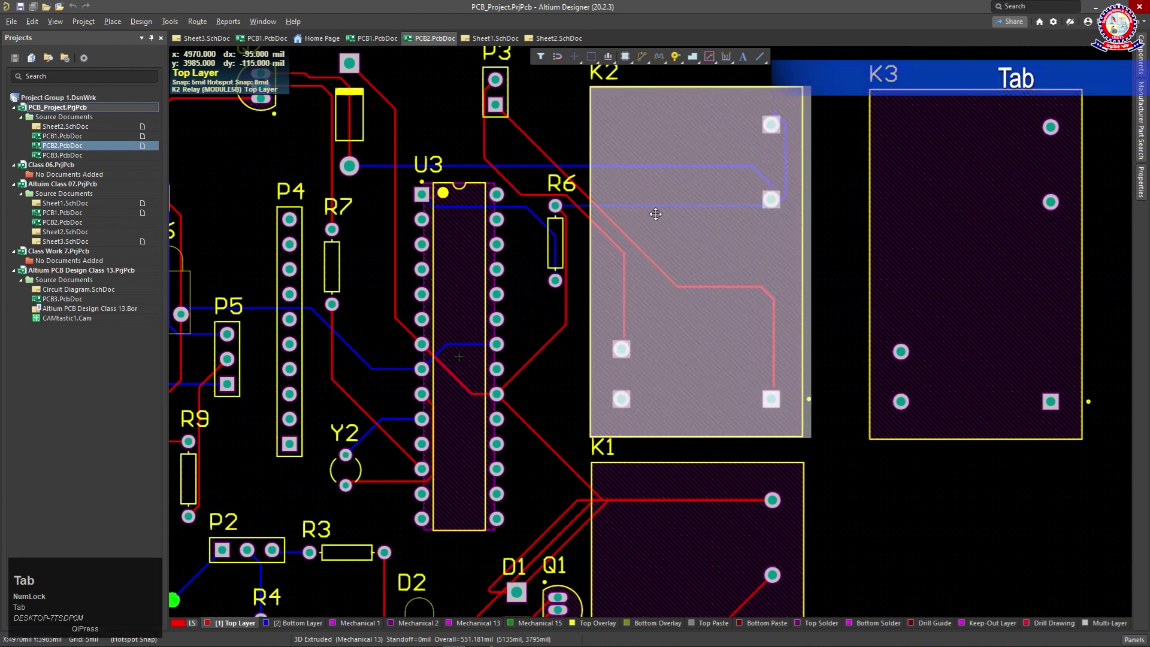
key("Tab")
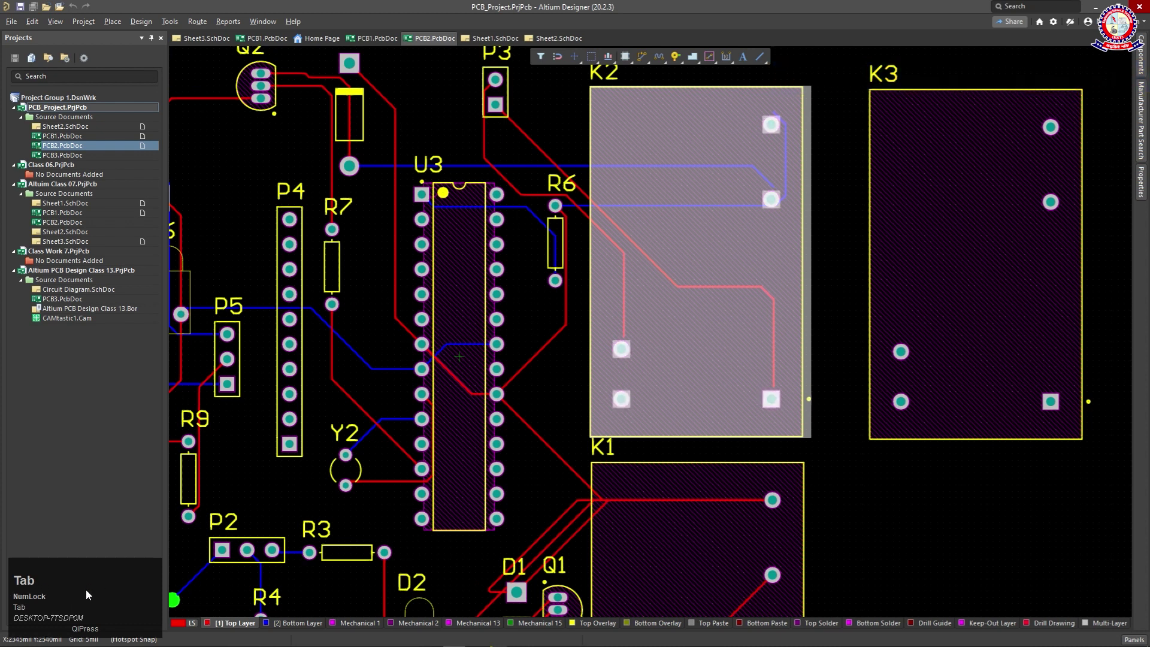
mouse_move(95, 590)
left_mouse_down()
mouse_move(93, 561)
mouse_move(131, 579)
mouse_move(100, 570)
left_mouse_up()
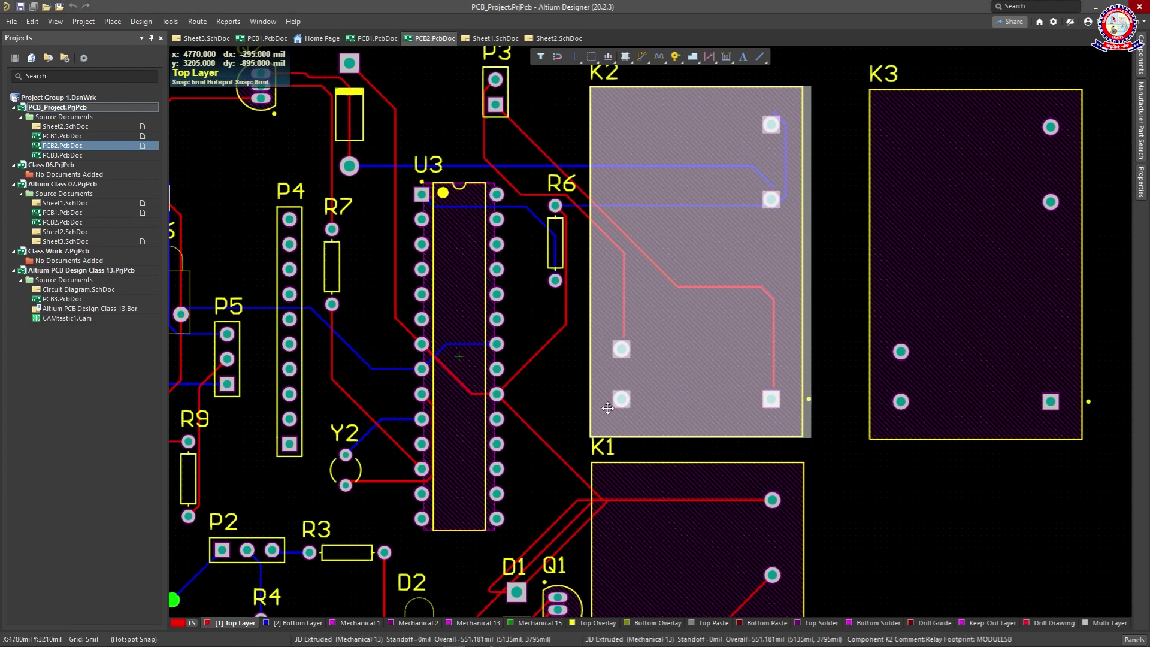
left_click(626, 387)
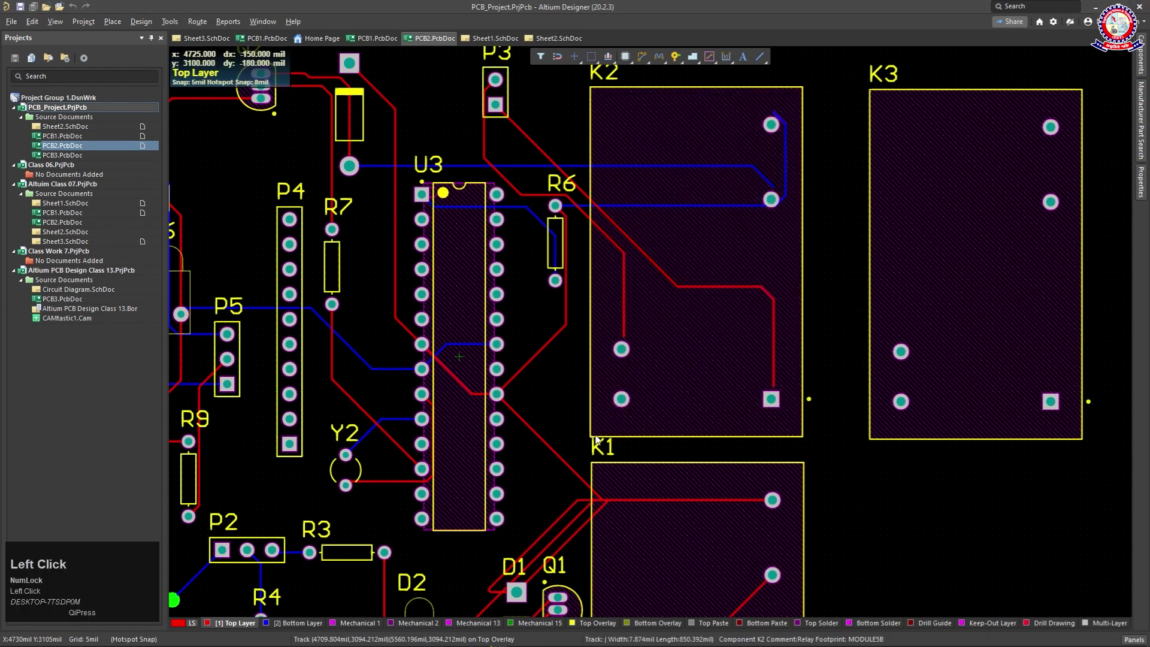
left_click(620, 356)
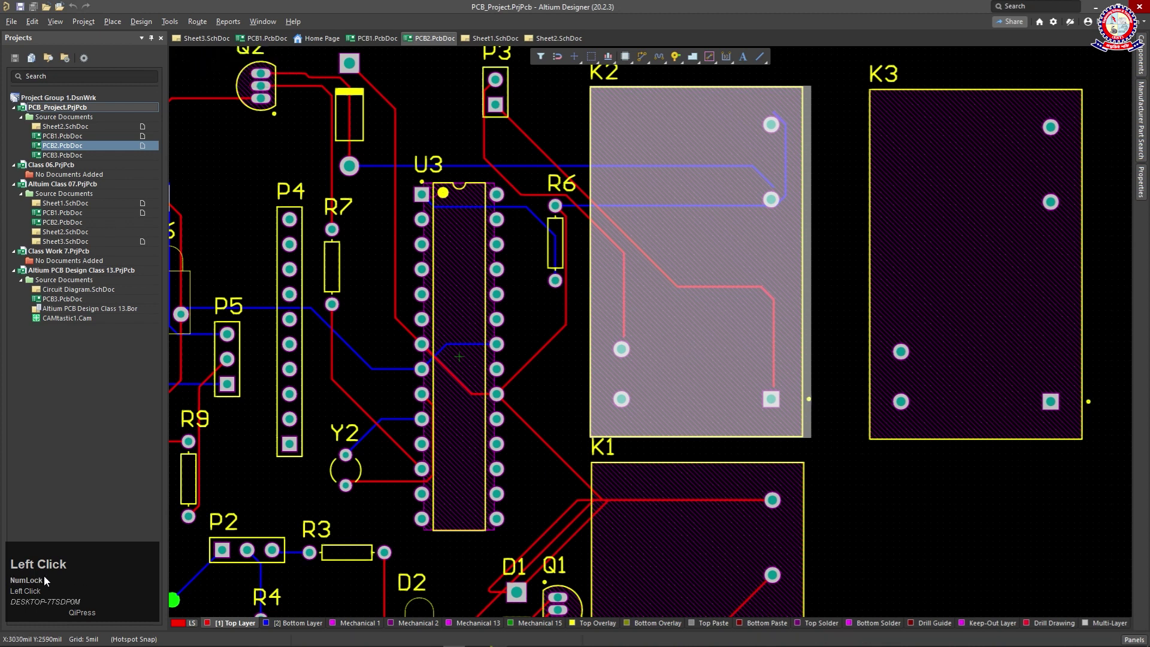
- Review the context commands offered for relay K2, and dismiss them with the selection cleared
right_click(668, 382)
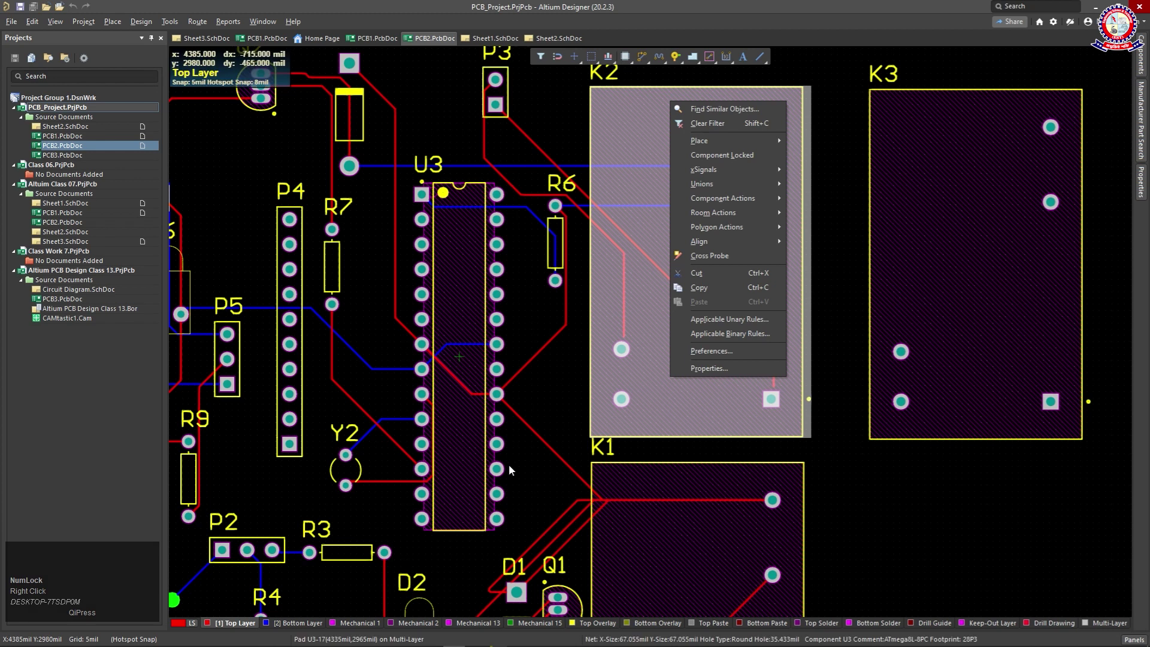
key("Tab")
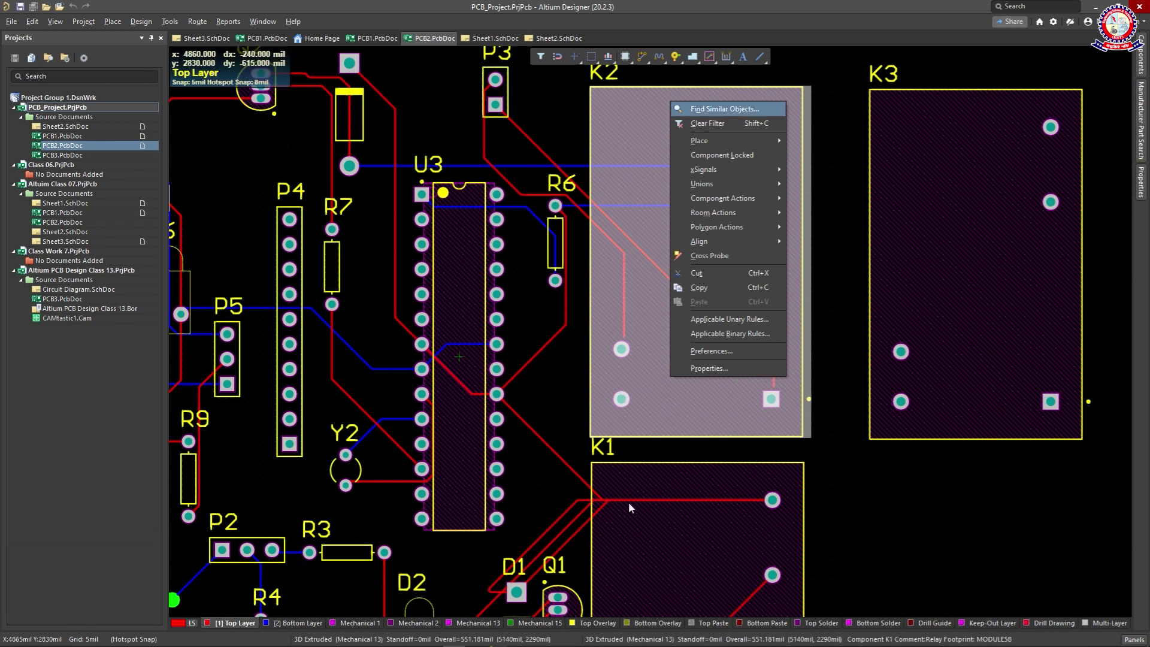
left_click(703, 444)
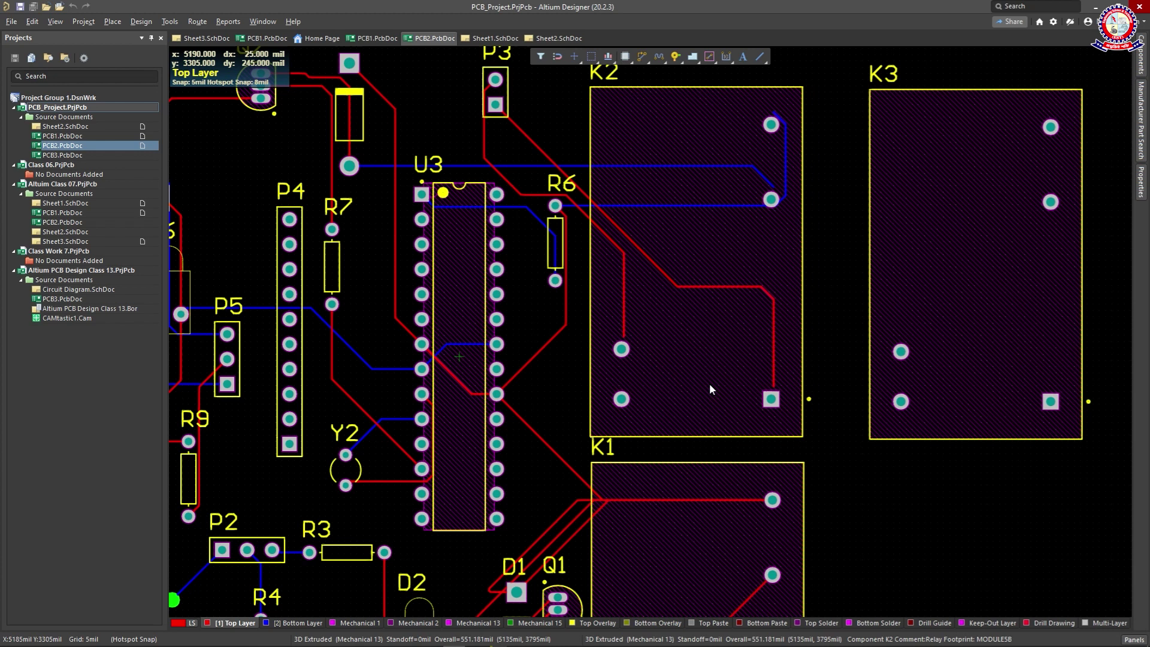
- Select relay K2 again, cycle the selection through its related objects, and clear the selection
left_click(682, 379)
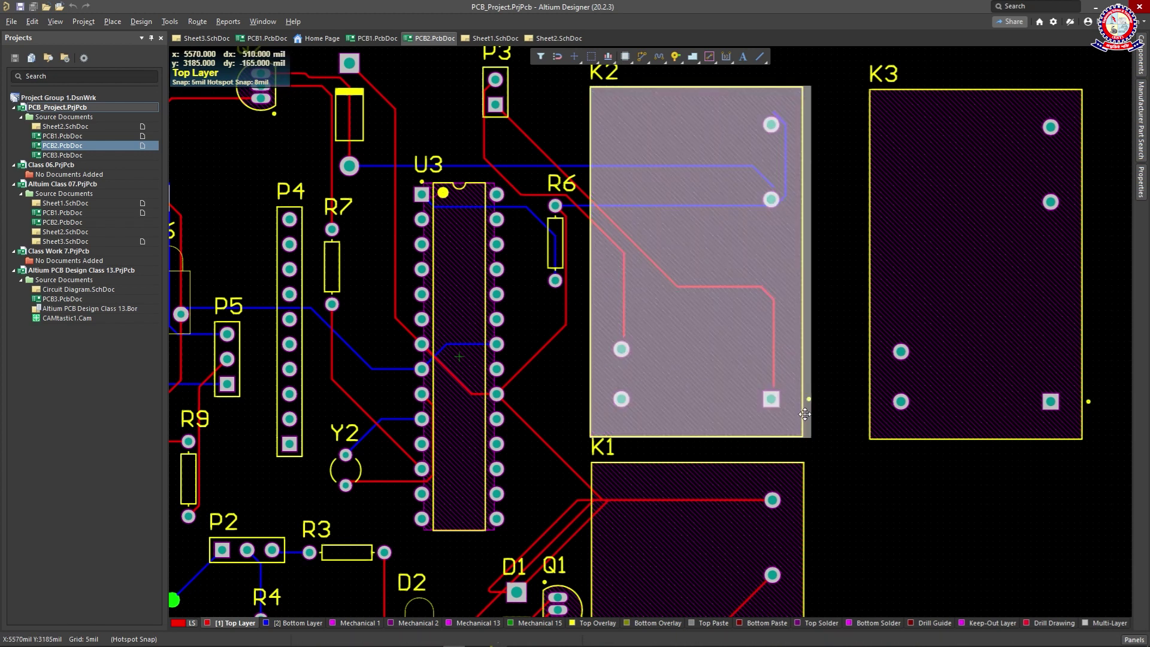
key("Tab")
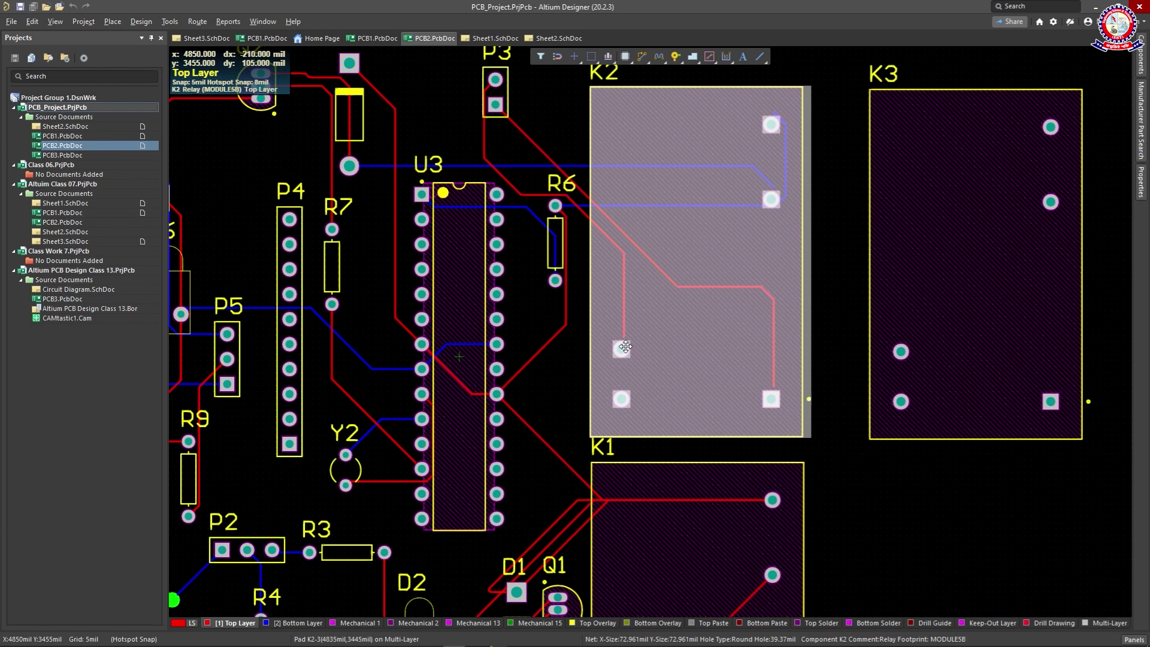
key("Tab")
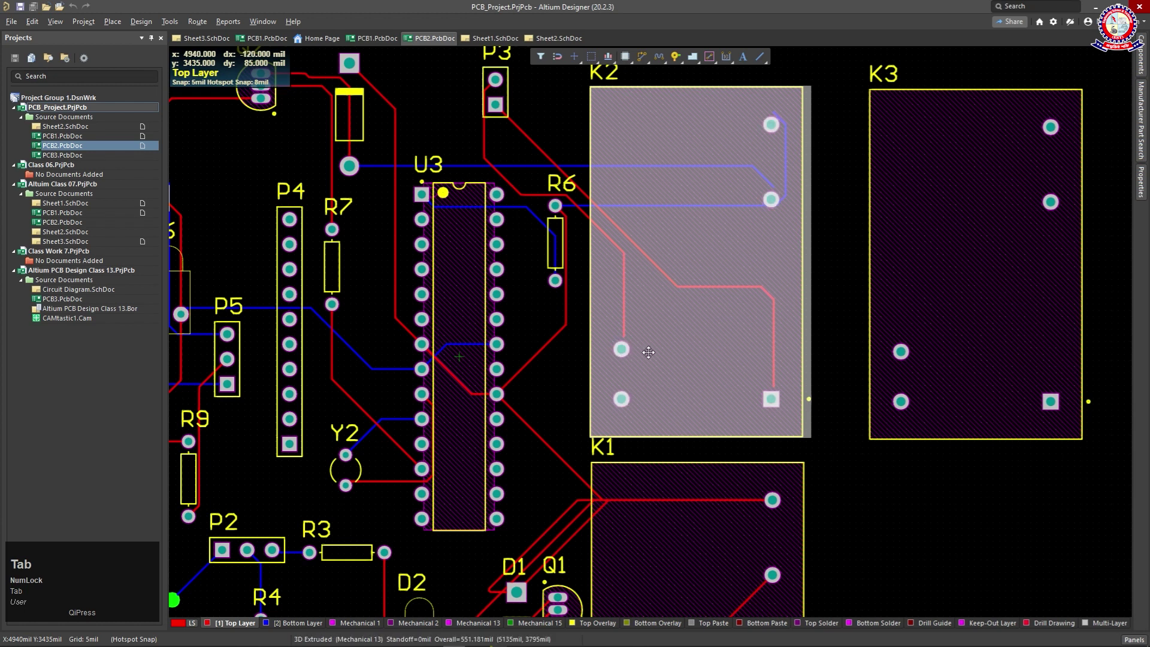
scroll(649, 352, "down", 3, "ctrl")
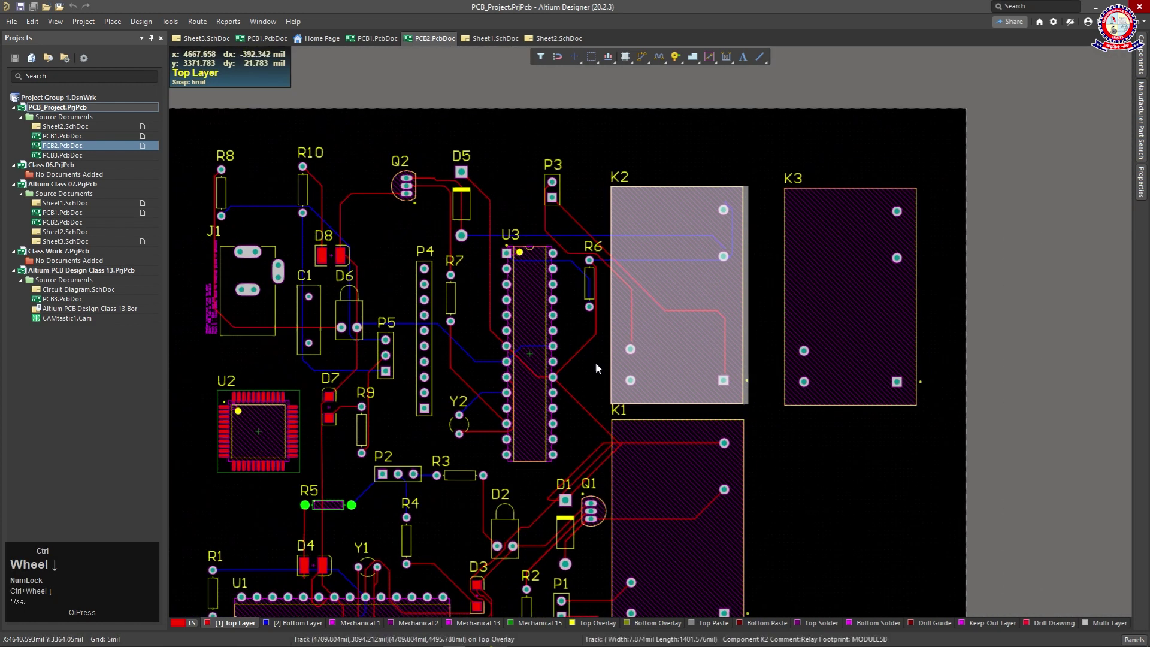
scroll(458, 401, "up", 2, "ctrl")
scroll(411, 441, "up", 1, "ctrl")
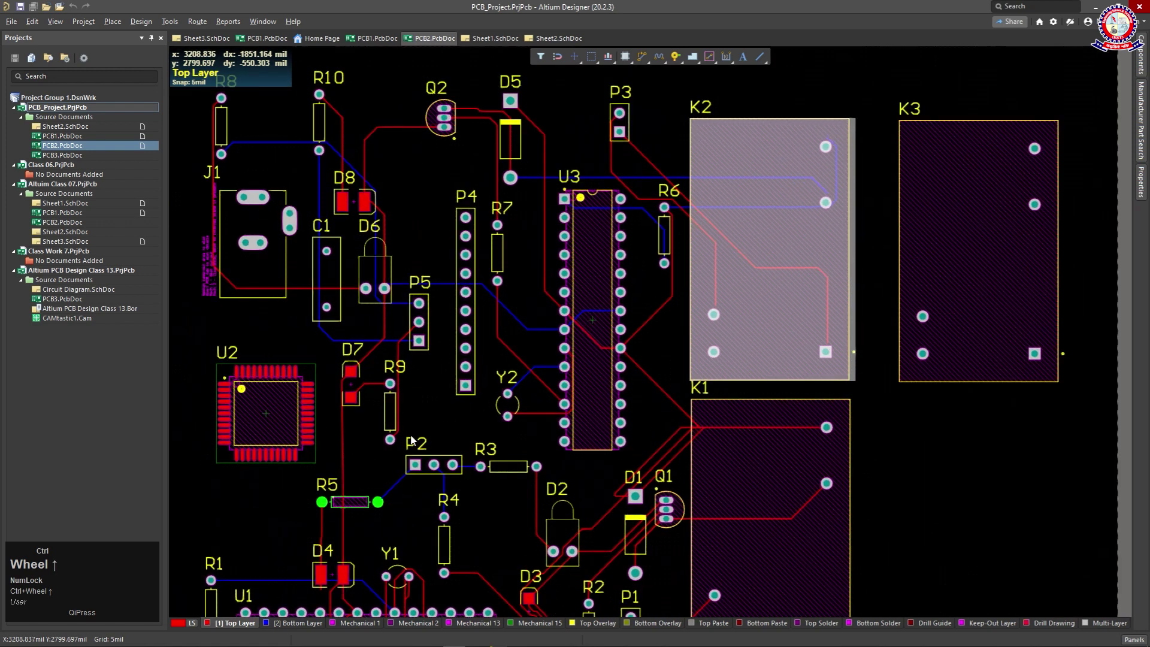
left_click(423, 406)
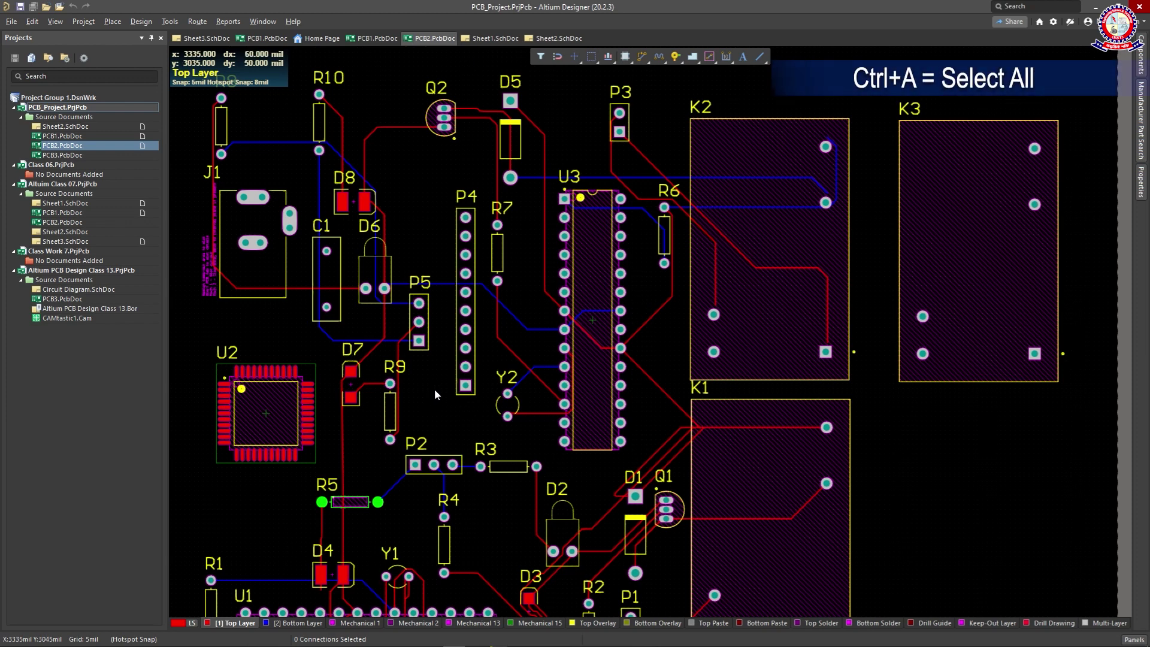
- Select everything on the PCB2 board of PCB_Project, shift it slightly left including locked items, and decline a second move
scroll(433, 389, "down", 1, "ctrl")
scroll(434, 389, "down", 1, "ctrl")
middle_click_drag(419, 399, 422, 400)
right_click_drag(422, 402, 510, 366)
scroll(484, 376, "down", 2, "ctrl")
scroll(510, 365, "down", 1, "ctrl")
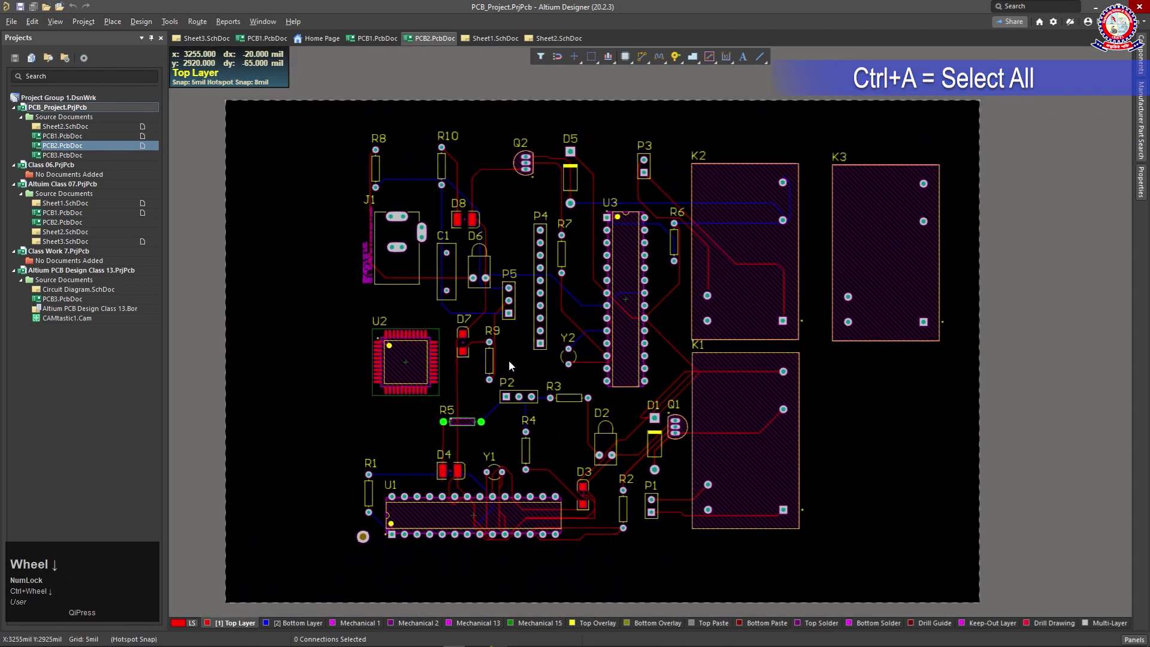
key("ctrl+a")
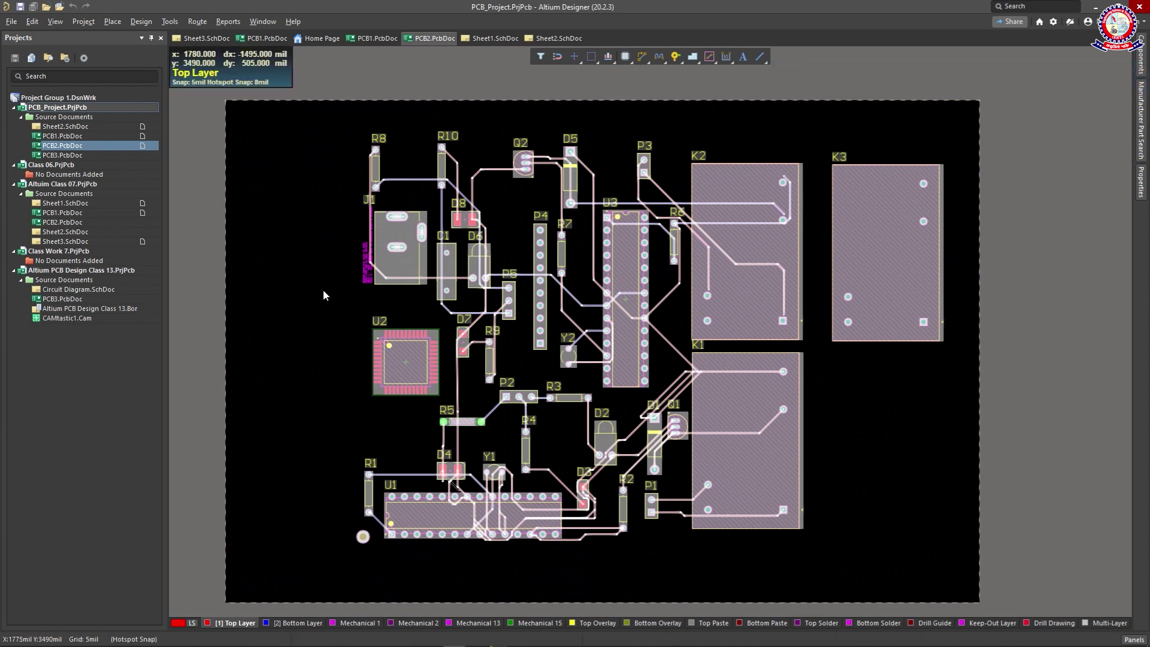
left_click(402, 233)
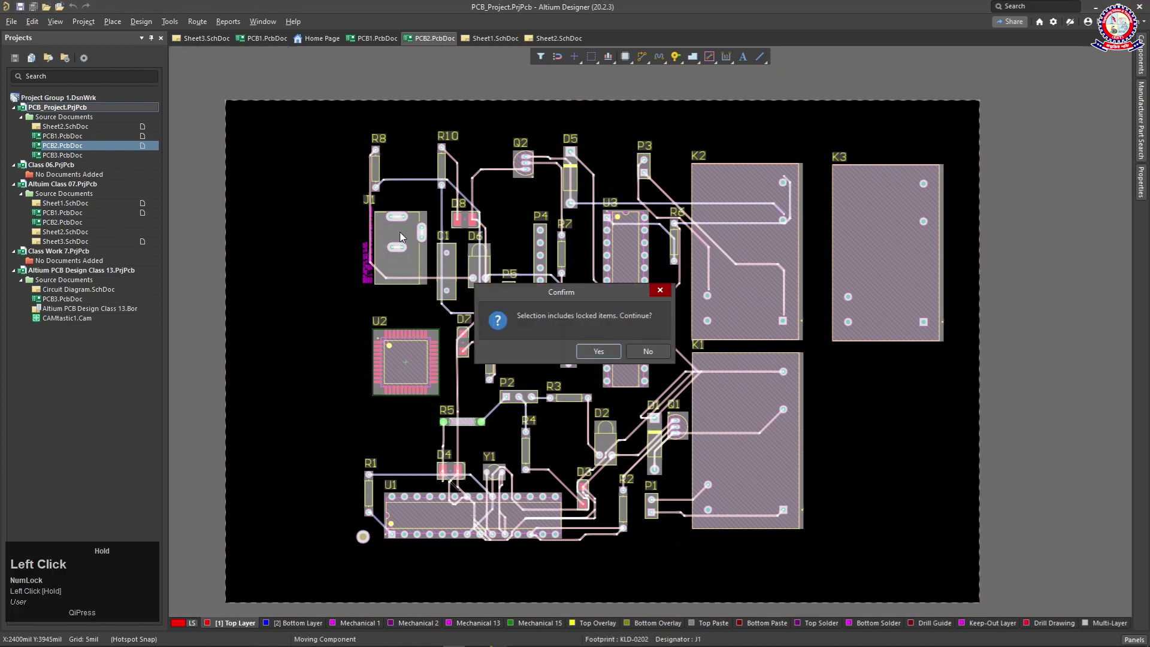
left_click(606, 357)
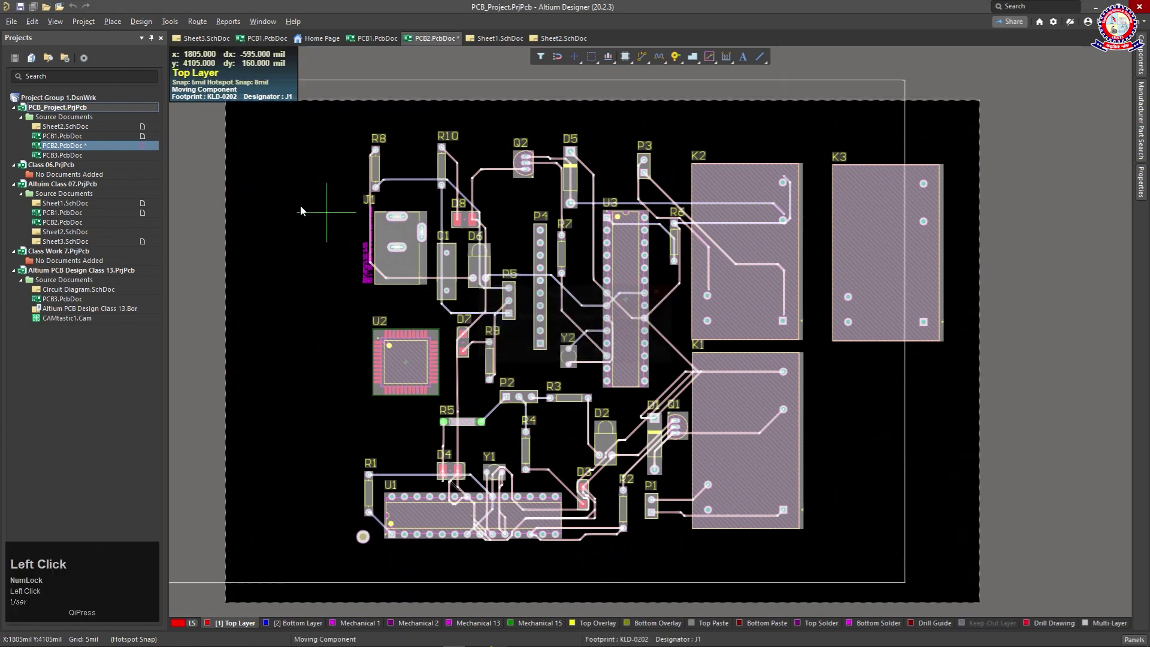
left_click(350, 228)
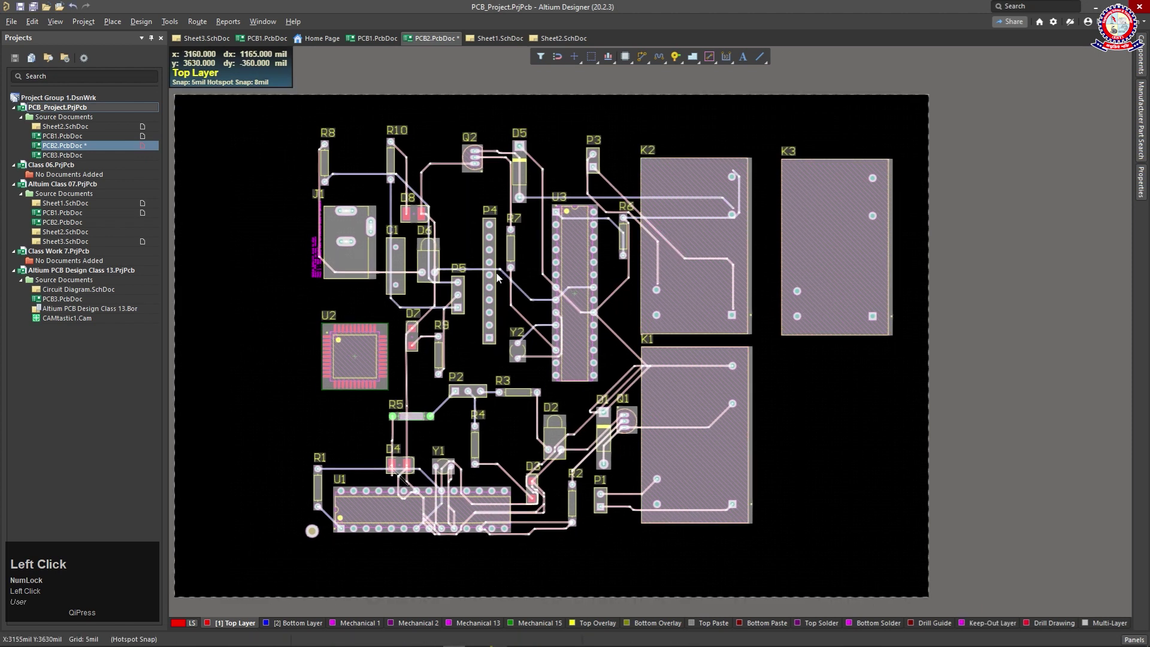
left_click_drag(350, 240, 424, 241)
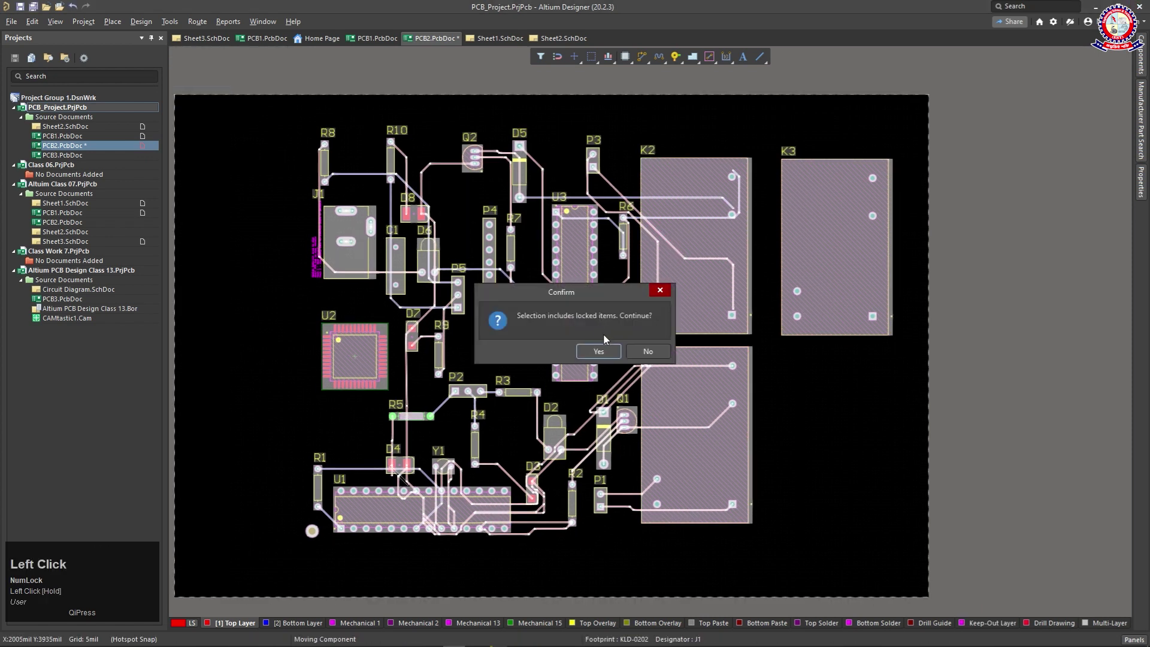
left_click(662, 358)
- Open PCB3.PcbDoc from Altium PCB Design Class 13, and view the whole PCB2.PcbDoc board of Altuim Class 07
double_click(62, 299)
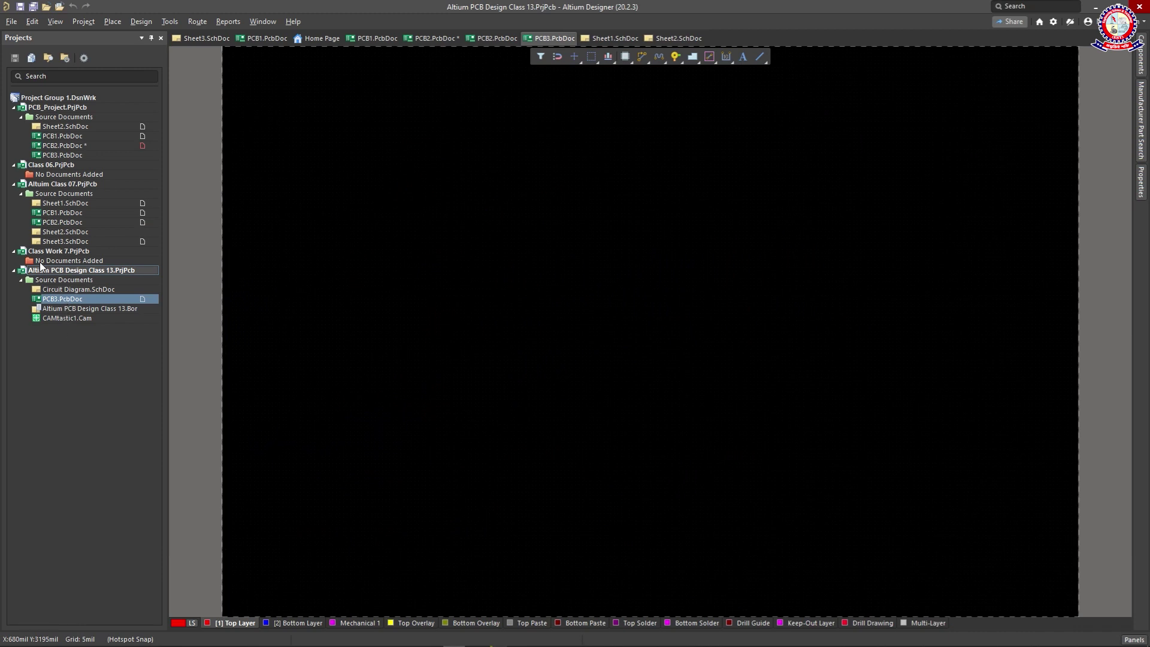
left_click(51, 221)
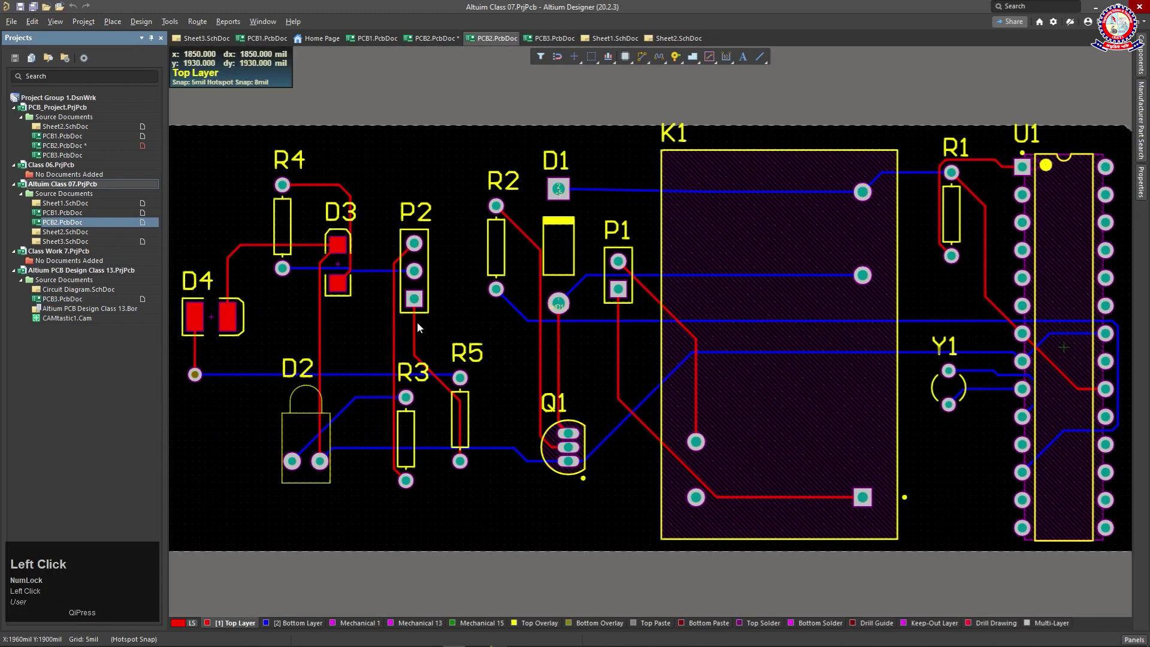
scroll(755, 328, "down", 3, "ctrl")
left_click(340, 232)
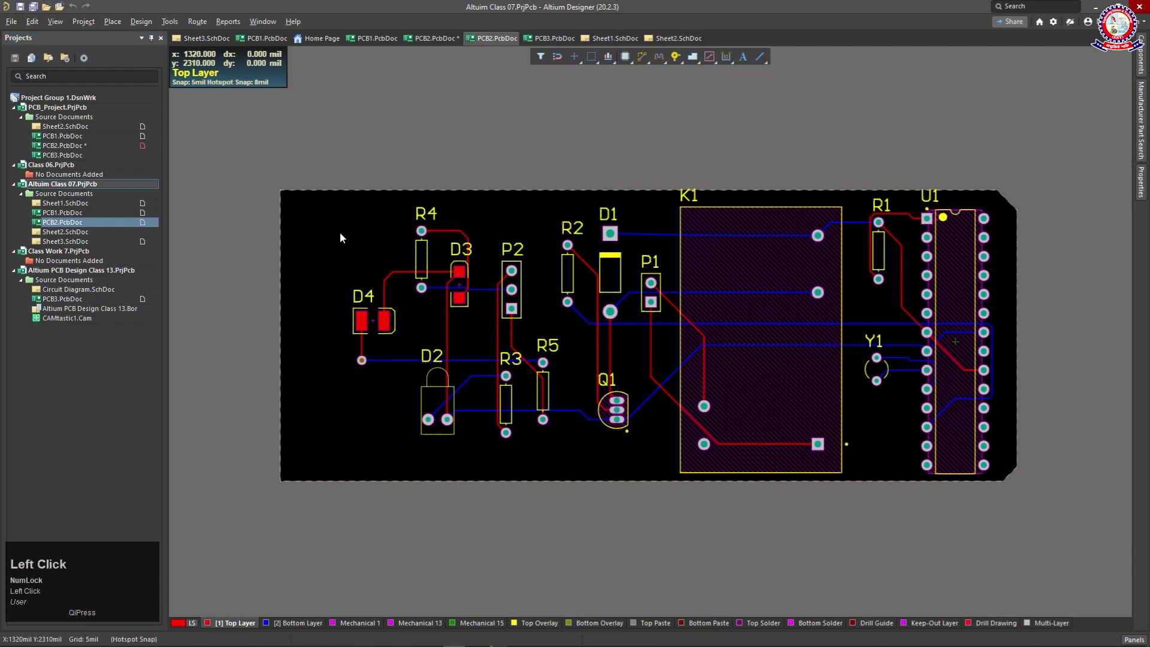
- View the Altuim Class 07 PCB2 board in Board Planning Mode, and return to 2D Layout Mode
left_click(84, 23)
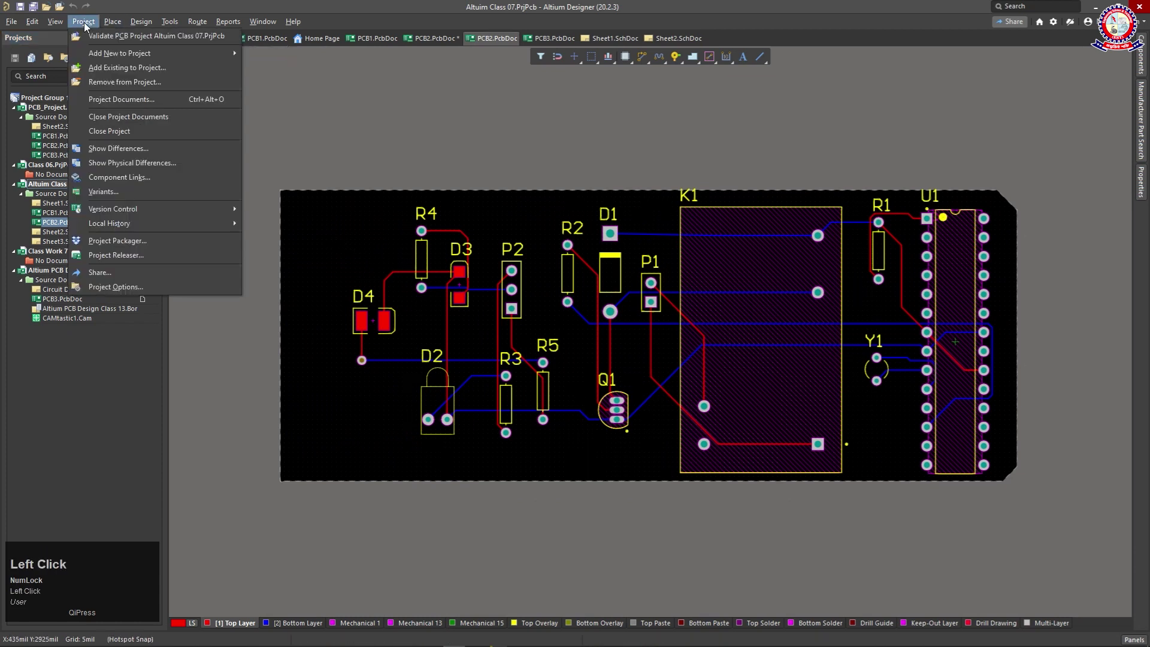
mouse_move(103, 23)
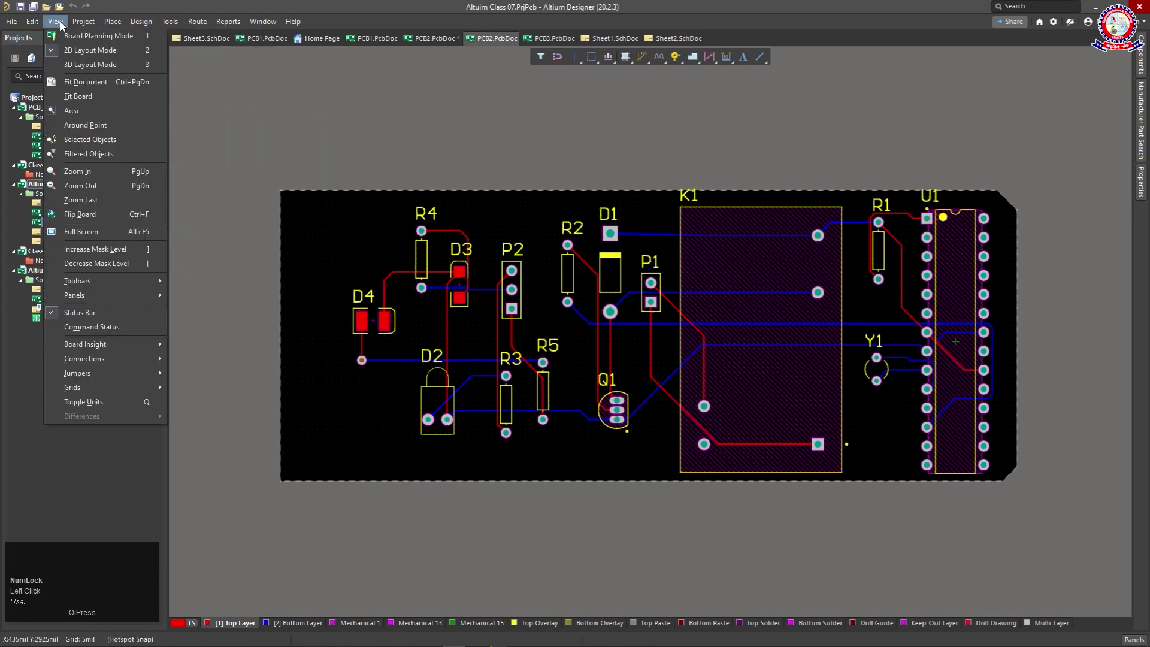
left_click(63, 37)
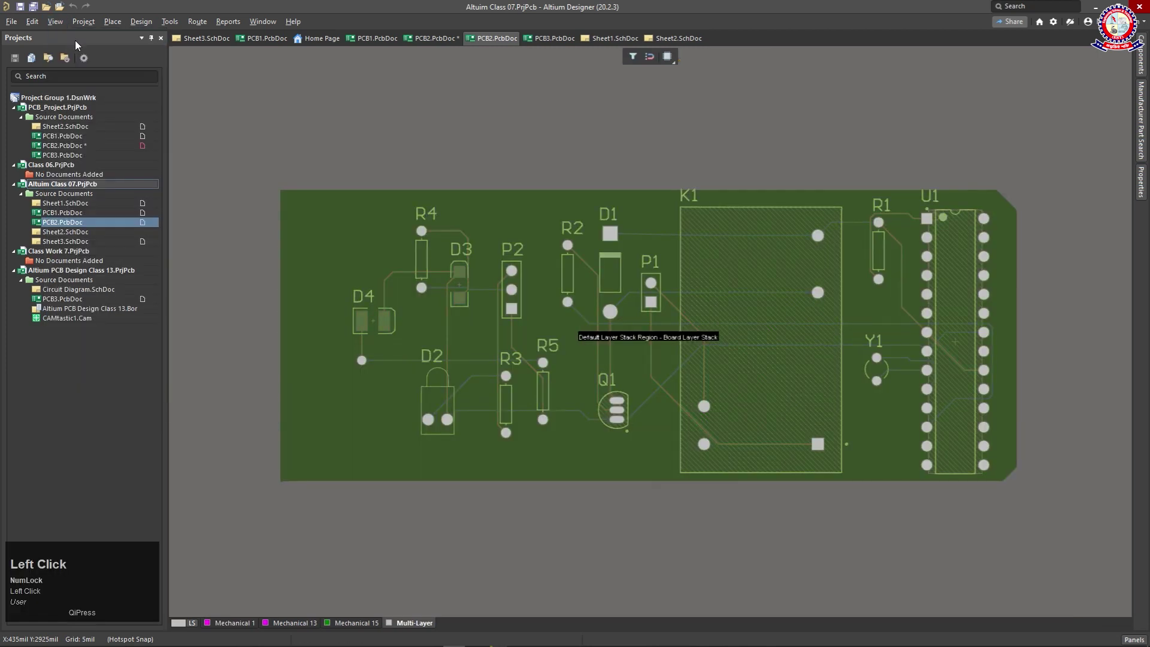
left_click(55, 22)
left_click(65, 48)
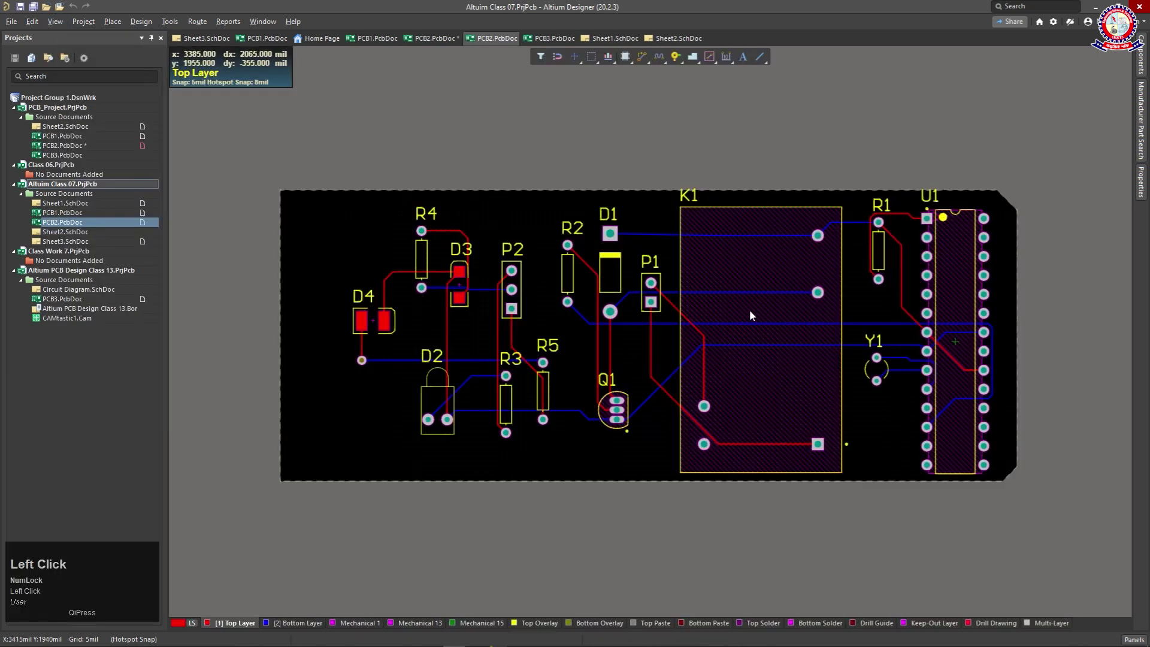
scroll(477, 303, "down", 1)
scroll(654, 286, "up", 1)
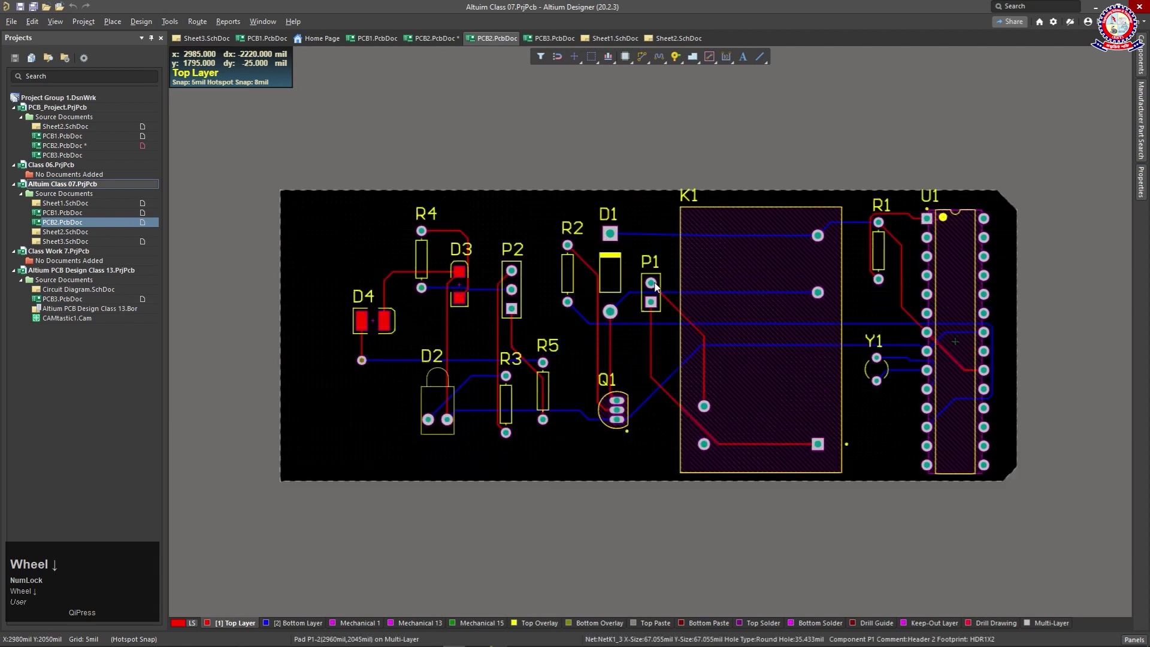
- Select everything on the Altuim Class 07 PCB2 board, reposition it slightly to the left, and clear the selection
left_click(300, 220)
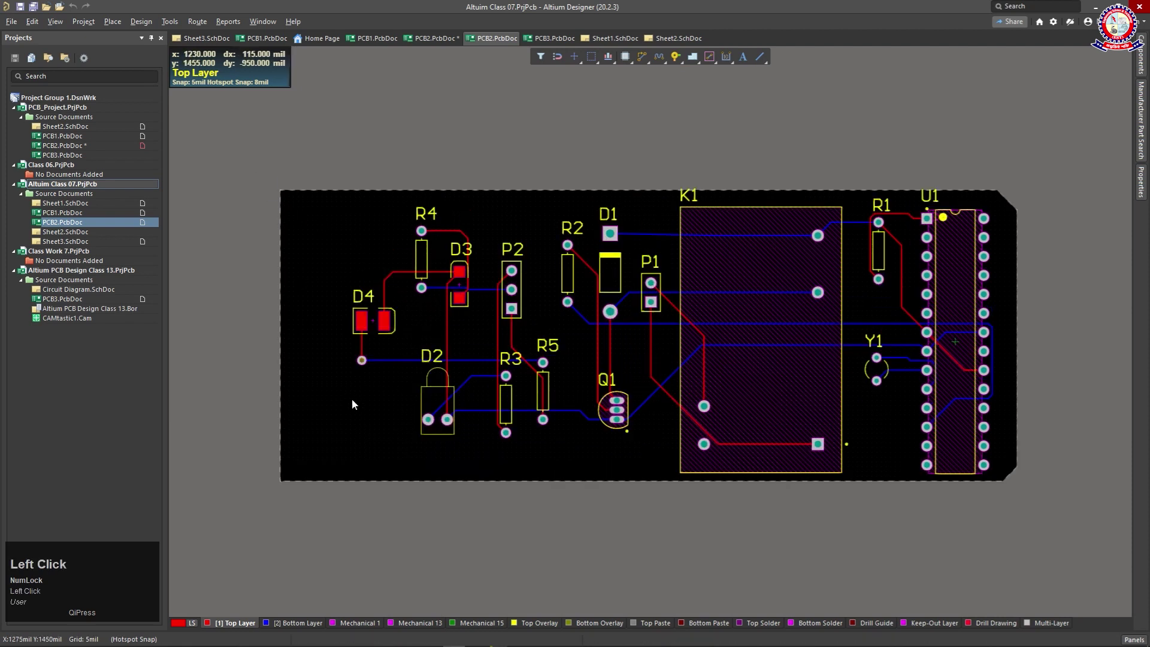
left_click_drag(280, 174, 365, 269)
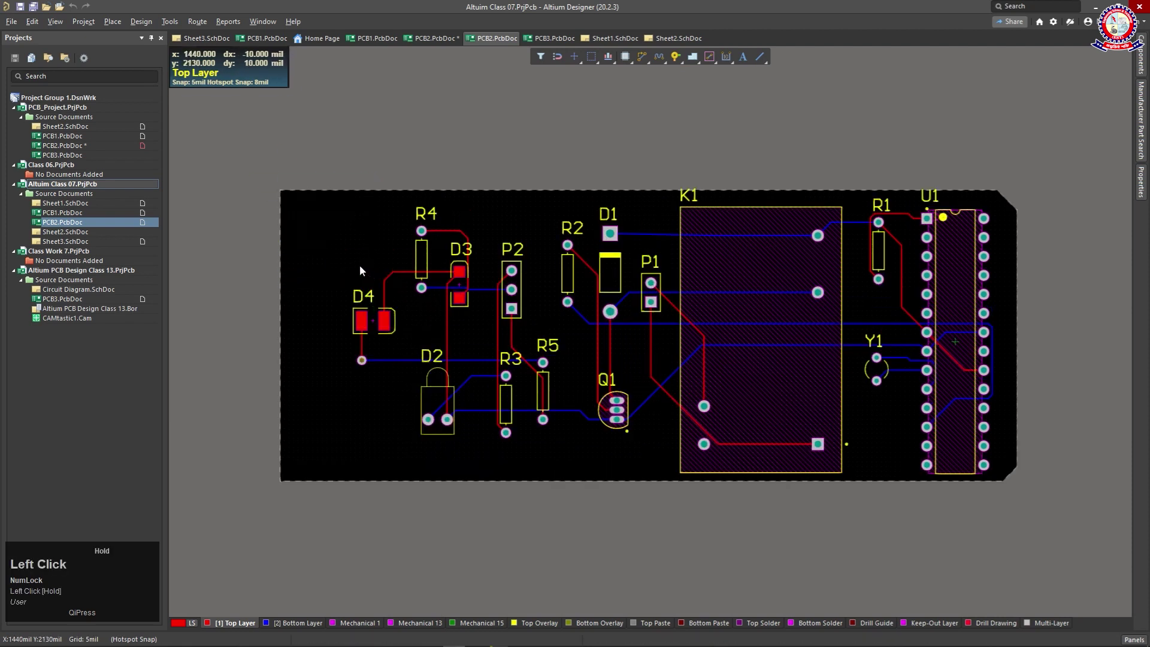
key("ctrl+a")
left_click_drag(641, 305, 529, 312)
left_click_drag(600, 278, 670, 272)
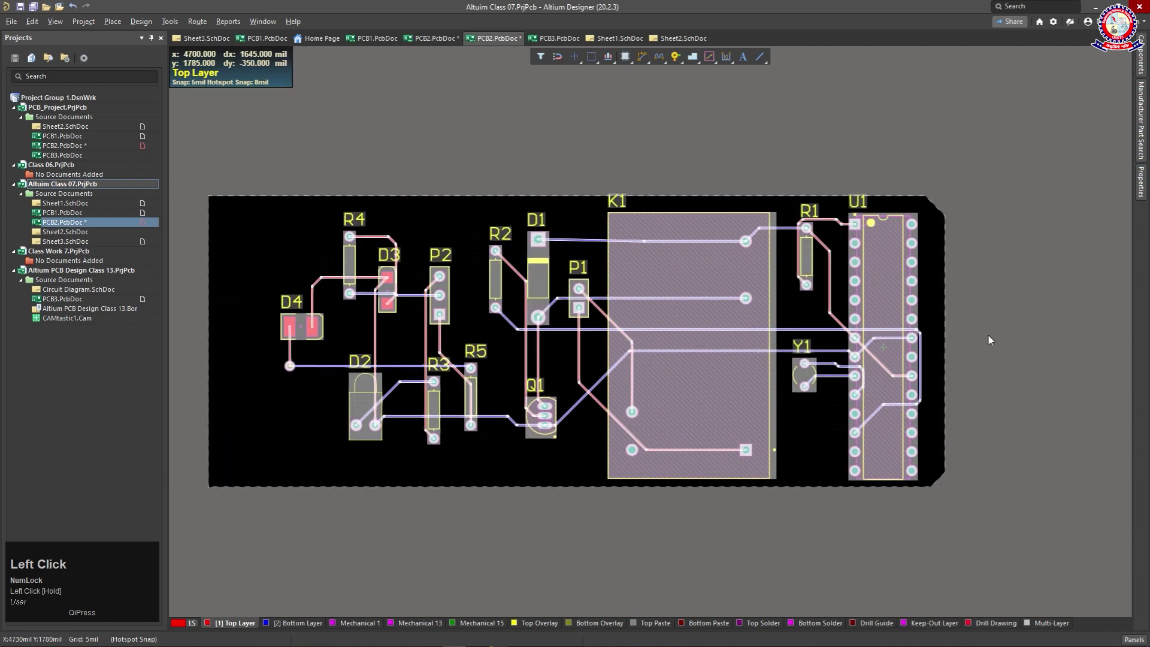
left_click(992, 336)
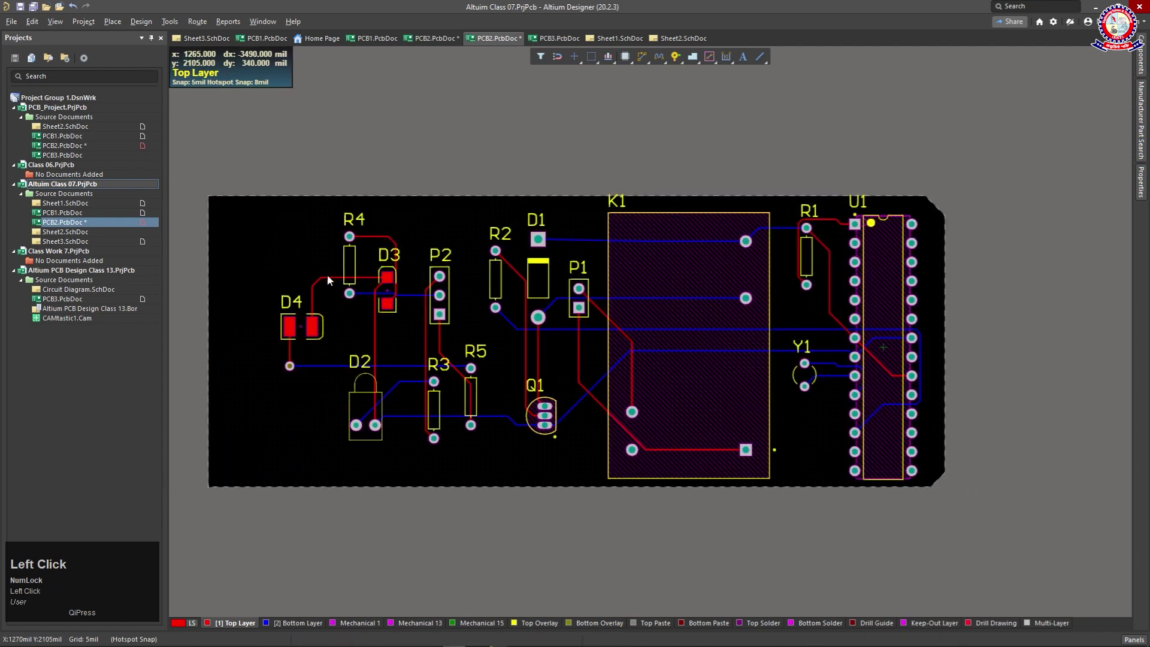
- Place a component with the TSSOP-ST8_N footprint from the Microchip Memory SPI Serial EEPROM library outside the board, beside U1
left_click(1145, 59)
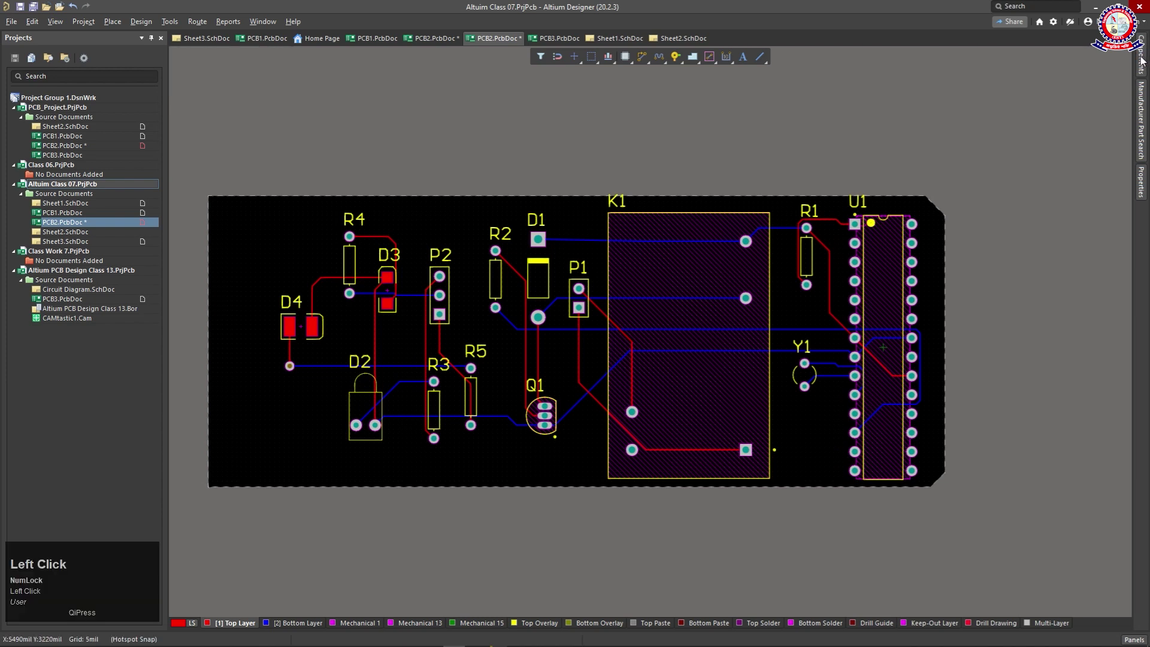
mouse_move(1139, 66)
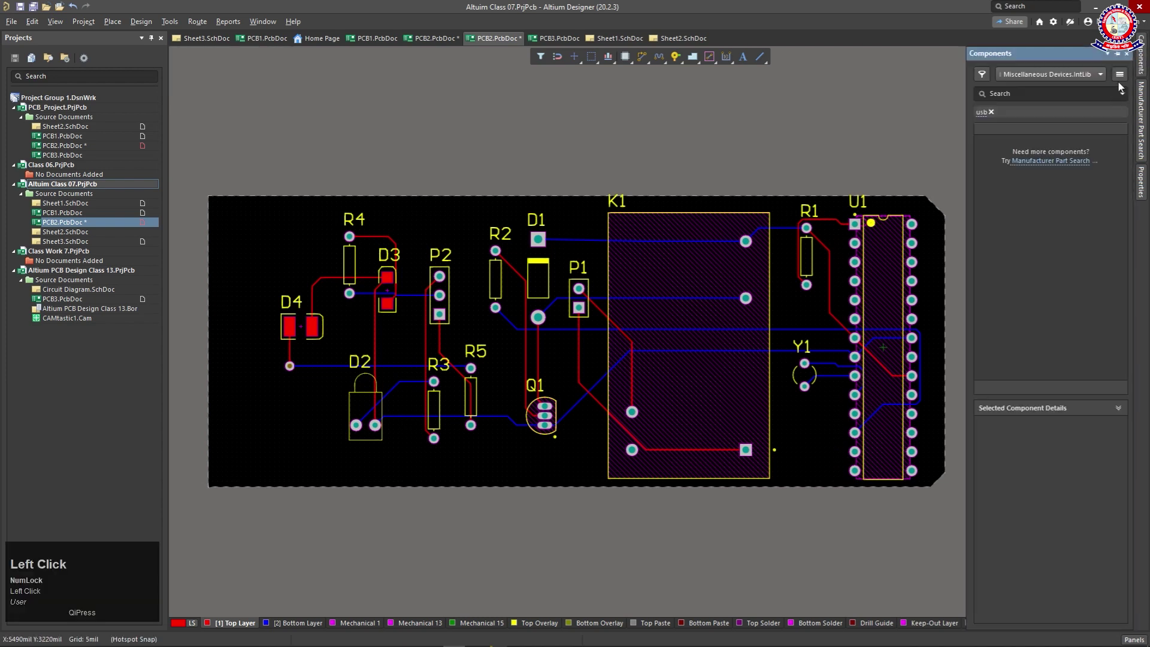
left_click(1100, 75)
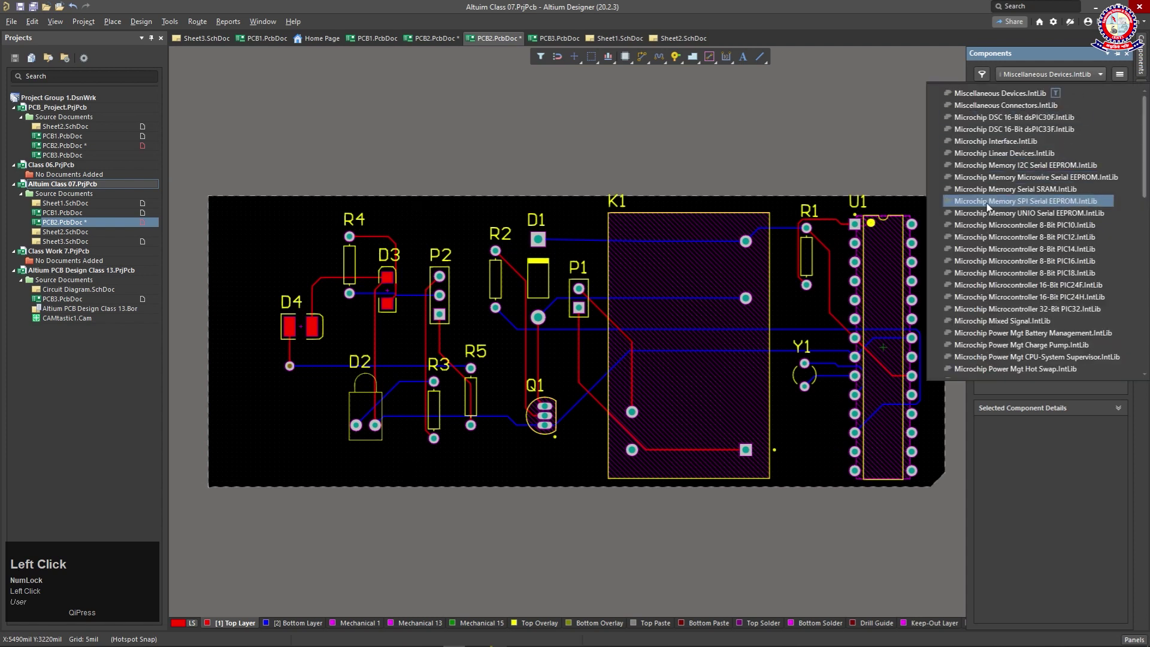
left_click(997, 192)
left_click(1036, 212)
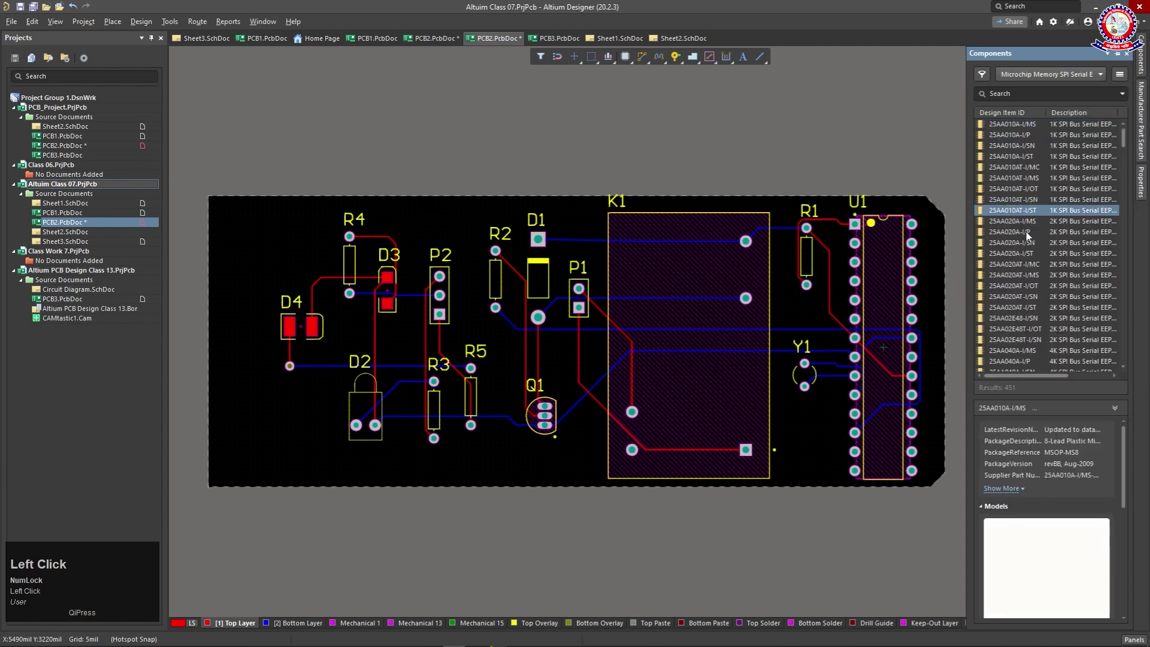
left_click_drag(731, 123, 1009, 330)
left_click(836, 145)
left_click(959, 454)
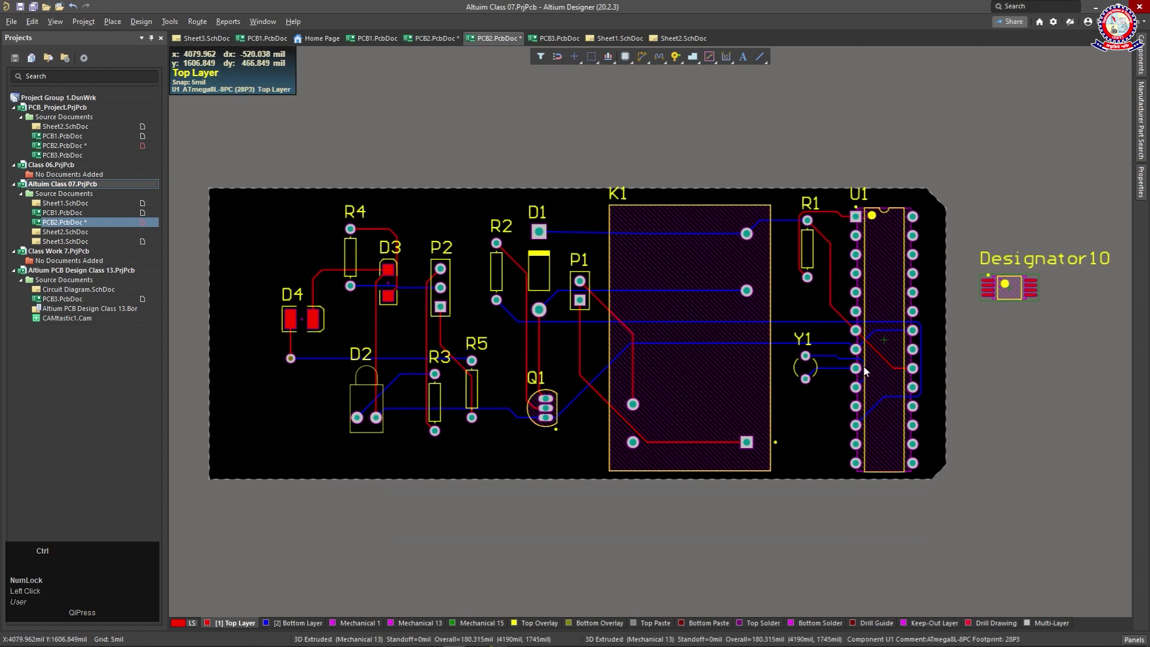
- Select everything in the document, shift the board slightly together with the component outside it, and clear the selection
key("ctrl+a")
left_click_drag(692, 265, 672, 280)
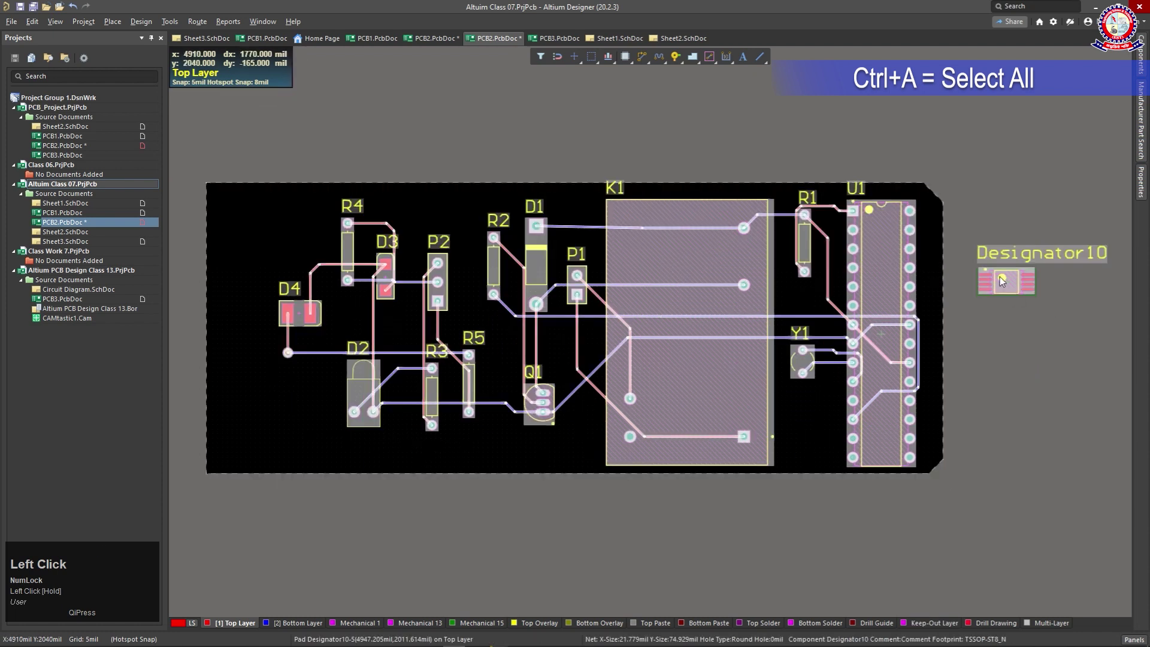
left_click(997, 456)
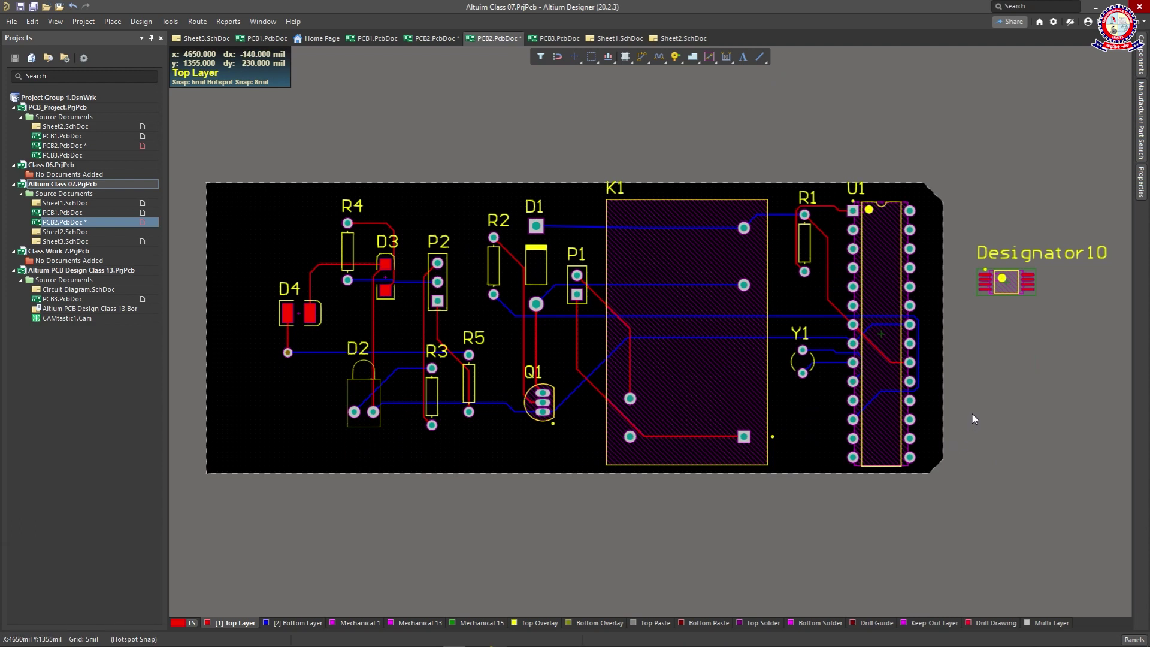
- Select only the items inside the board outline, reposition the board without the outside component, and clear the selection
key("ctrl+b")
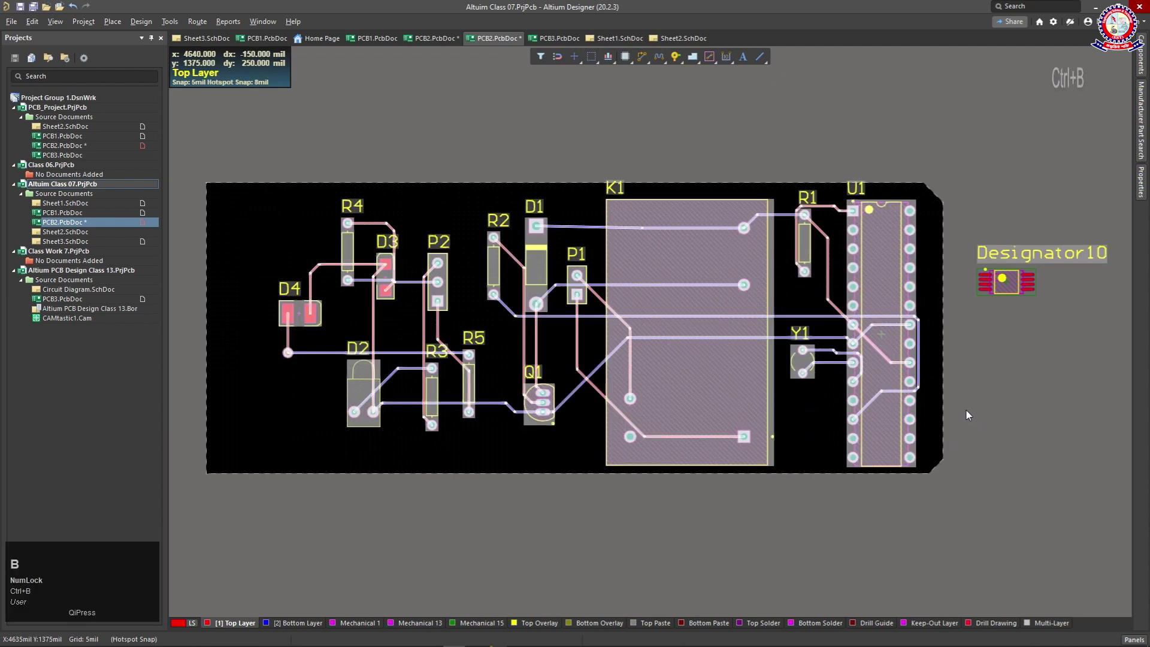
left_click_drag(682, 264, 681, 341)
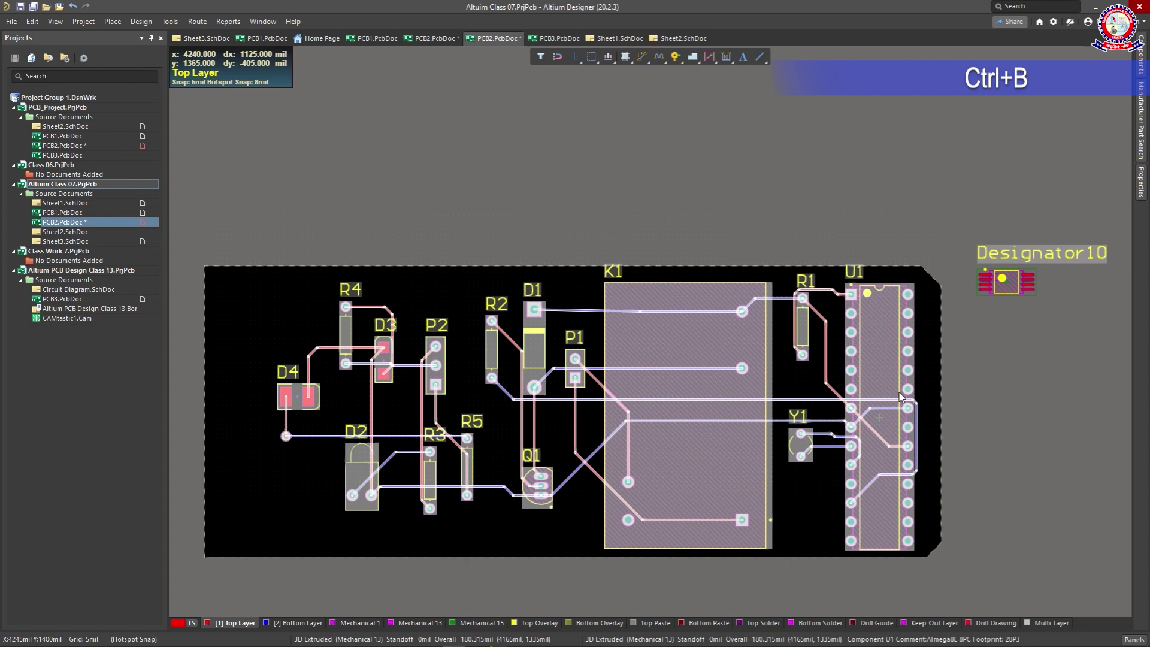
left_click_drag(659, 307, 656, 296)
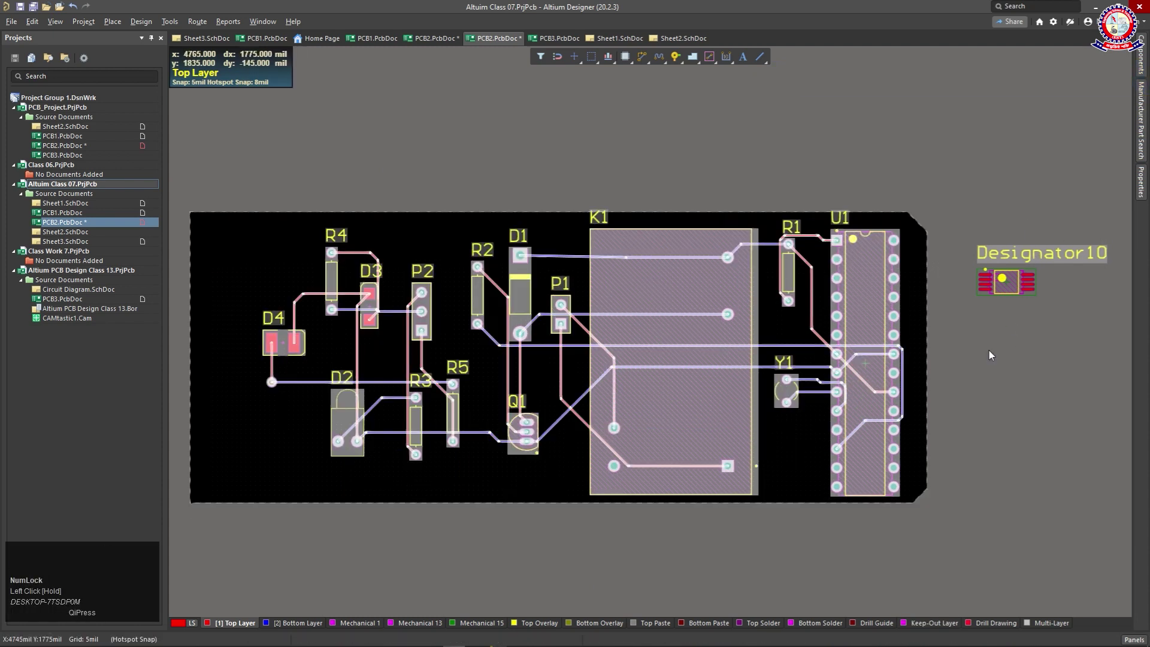
left_click_drag(655, 296, 668, 272)
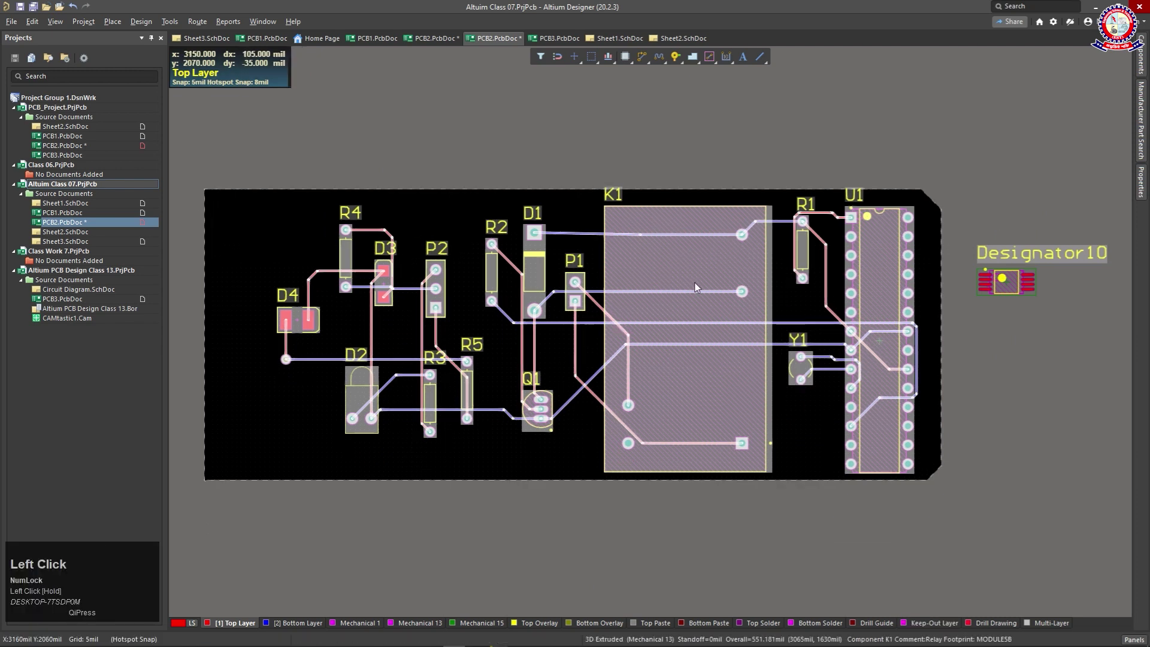
left_click(827, 533)
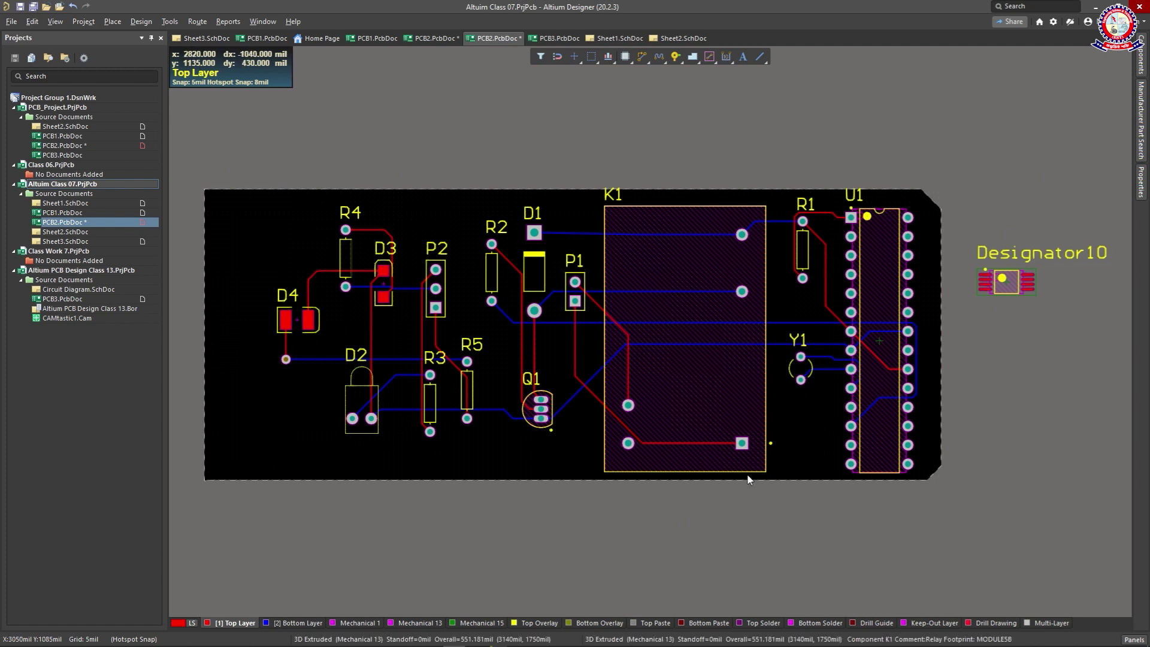
- Select the items inside the board outline and copy them using a reference point below the board
key("ctrl+b")
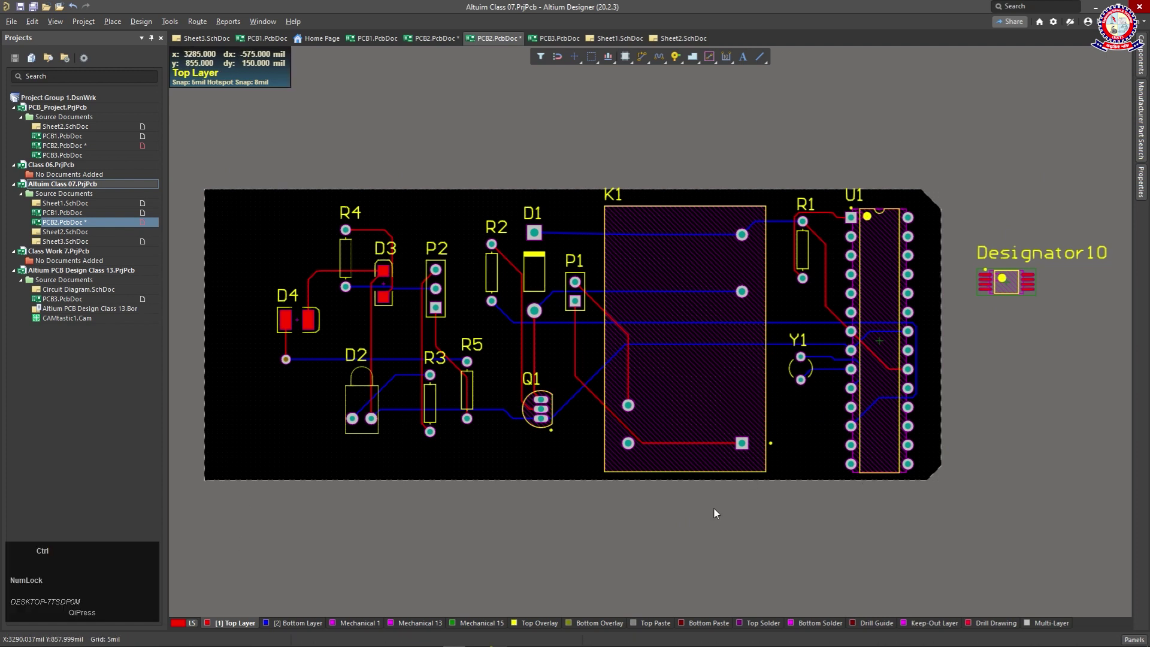
key("ctrl+c")
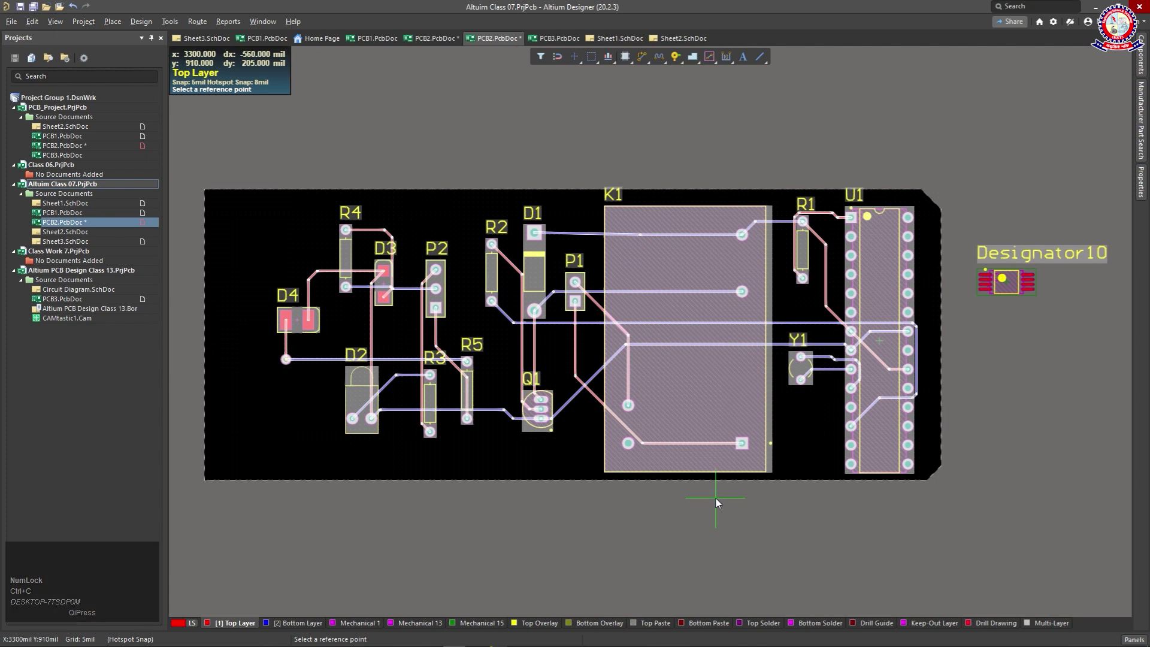
left_click(552, 491)
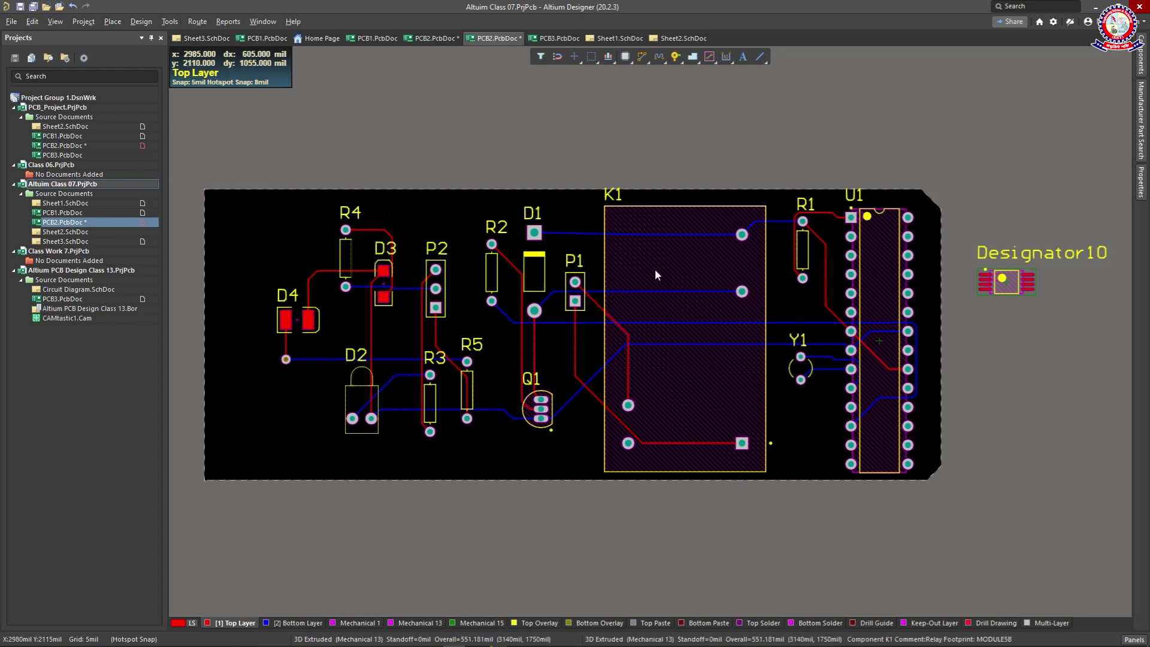
- Copy the component beside the board with a reference point and paste two duplicates in a column below it
left_click(998, 285)
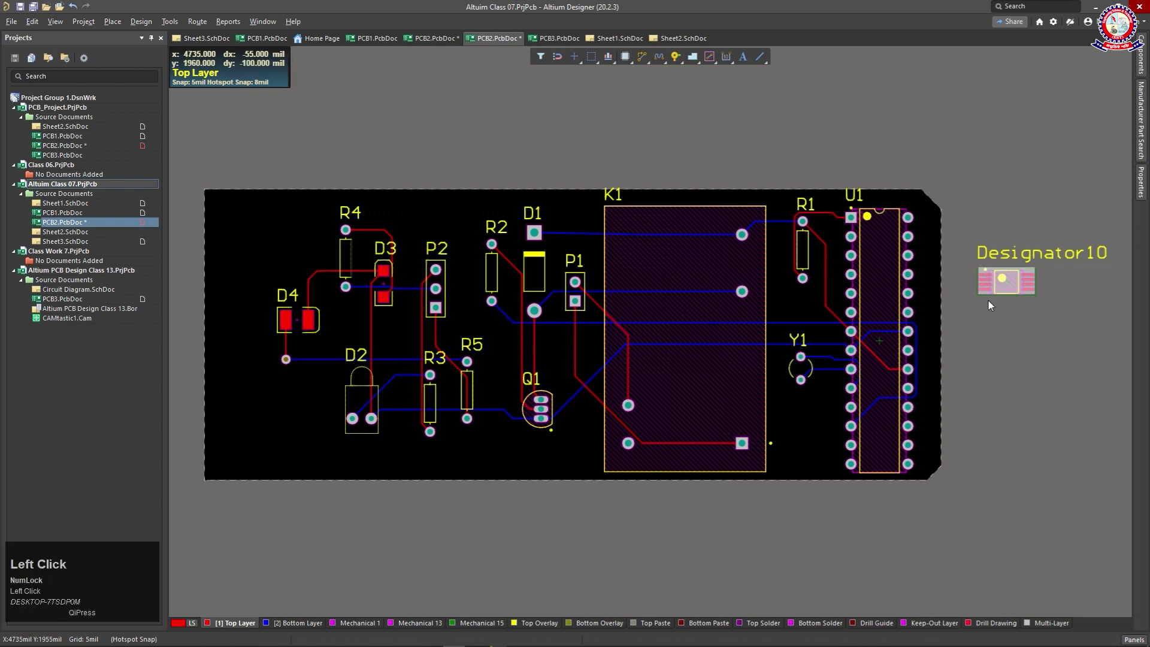
key("ctrl+c")
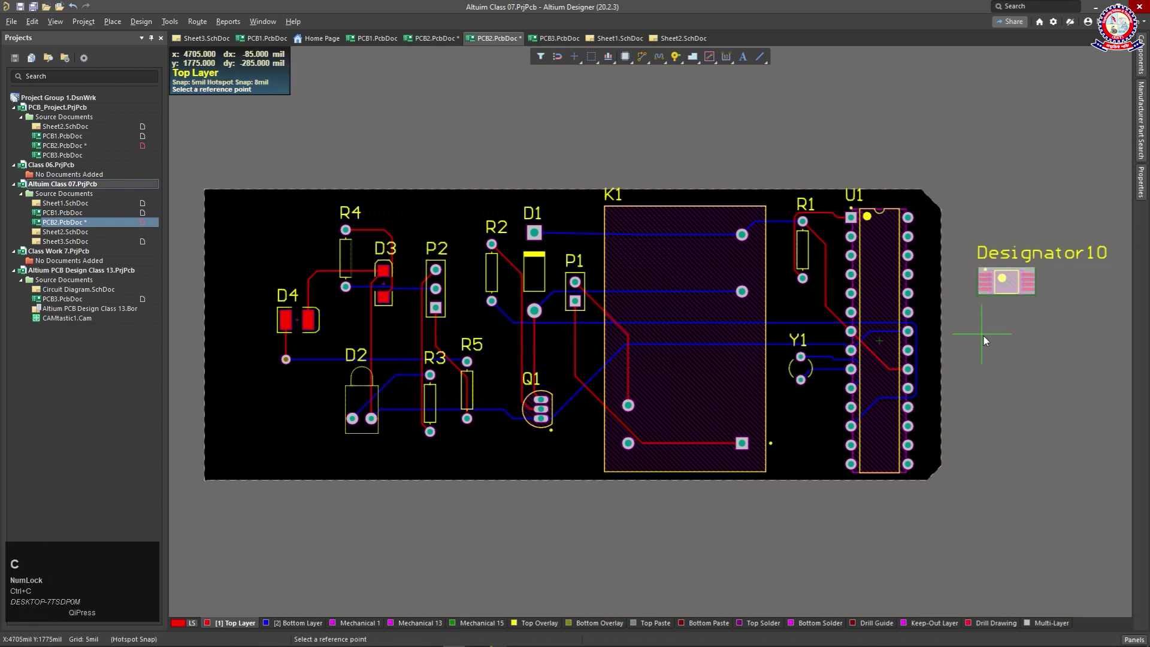
left_click(983, 336)
key("ctrl+v")
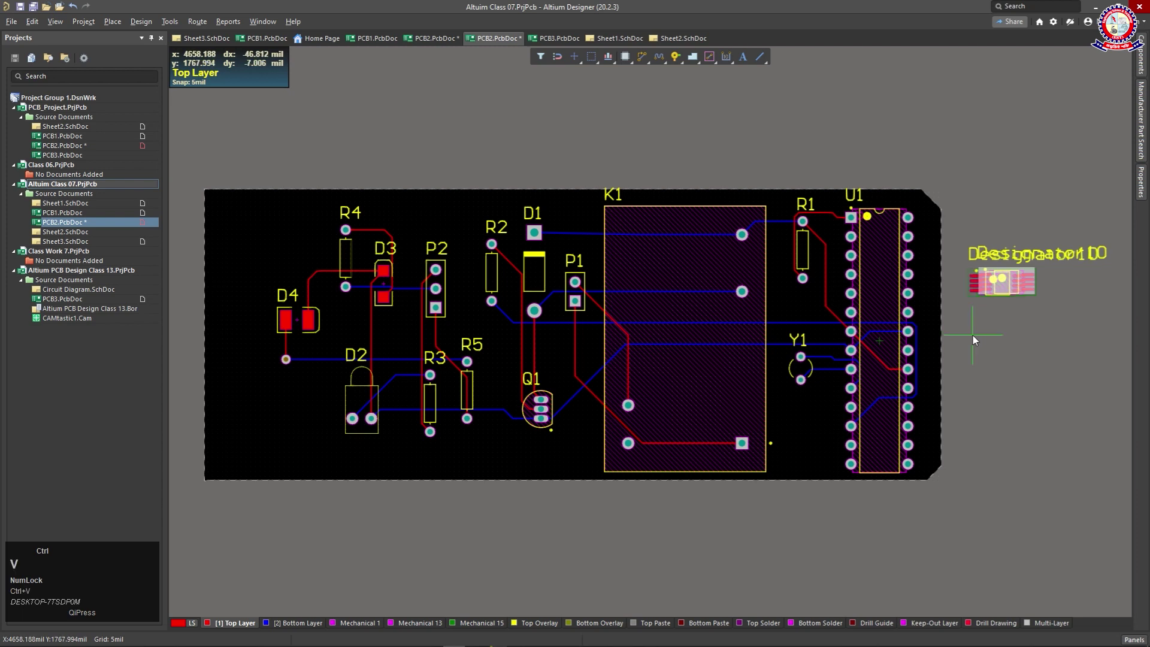
left_click(982, 383)
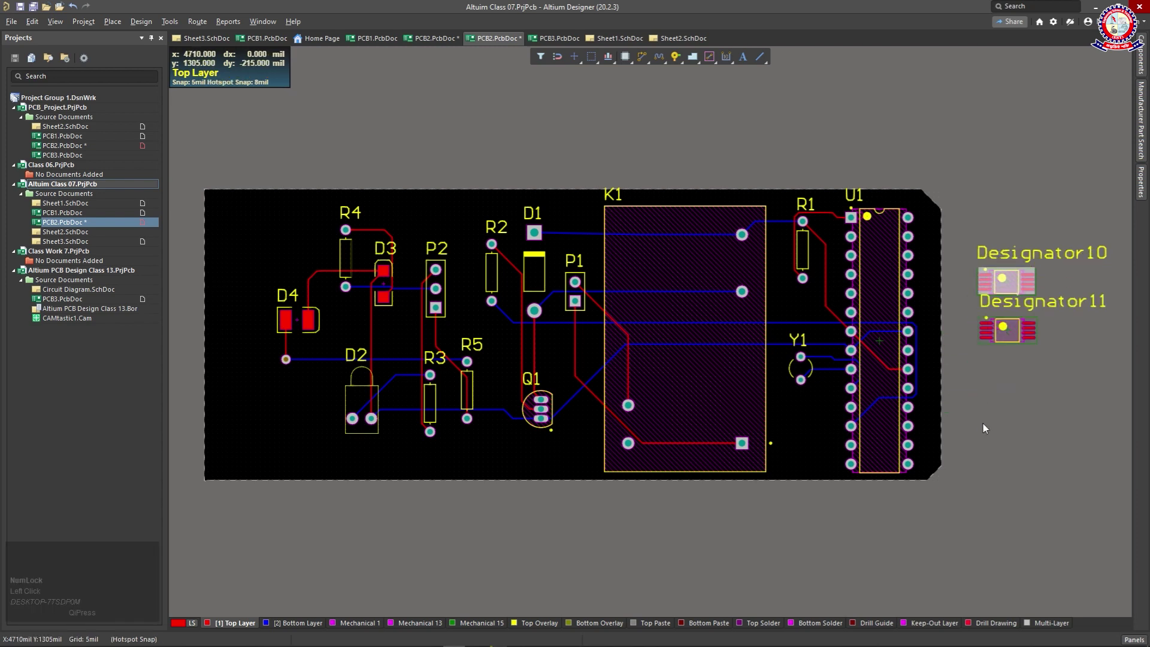
left_click(971, 376)
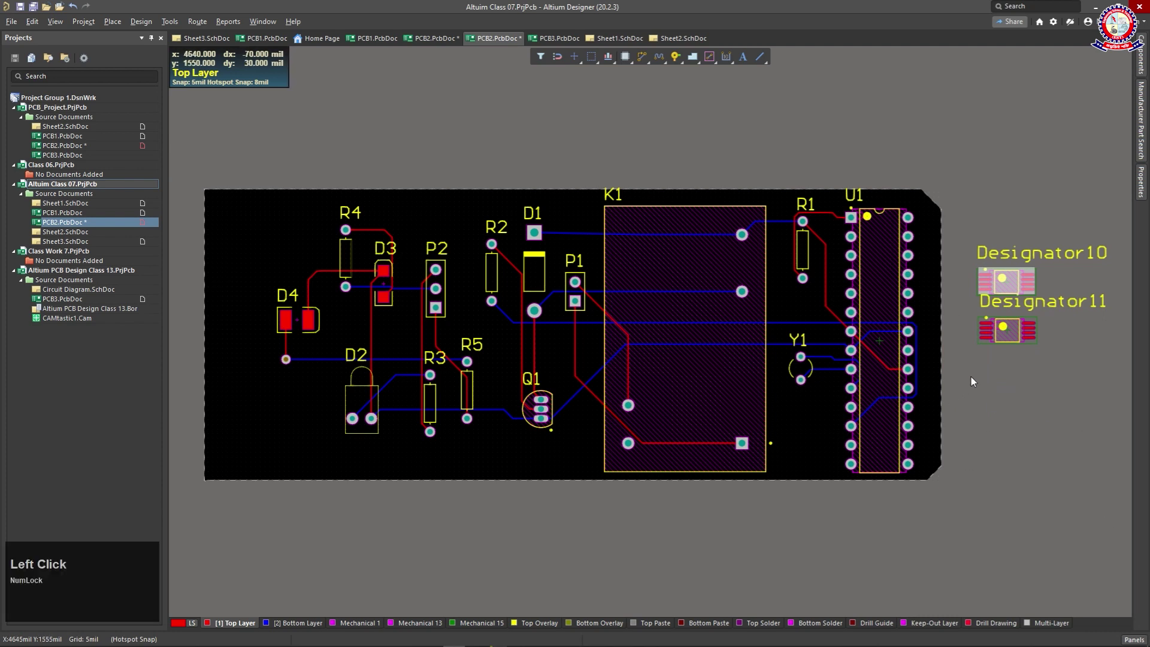
right_click(993, 375)
left_click(981, 361)
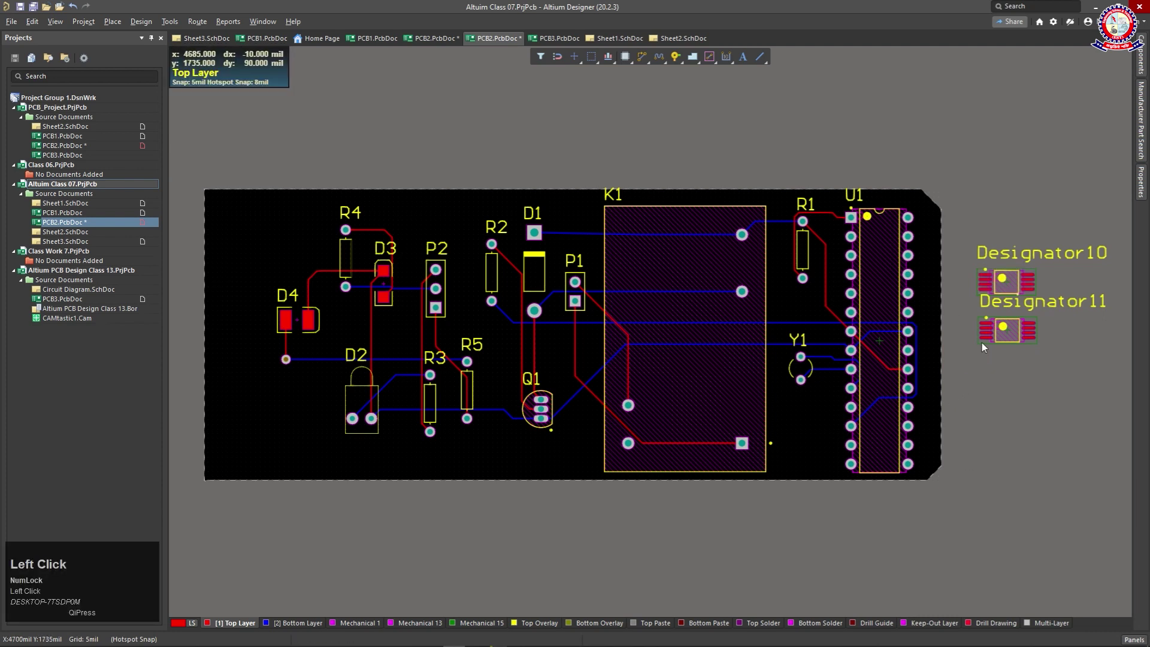
key("ctrl+v")
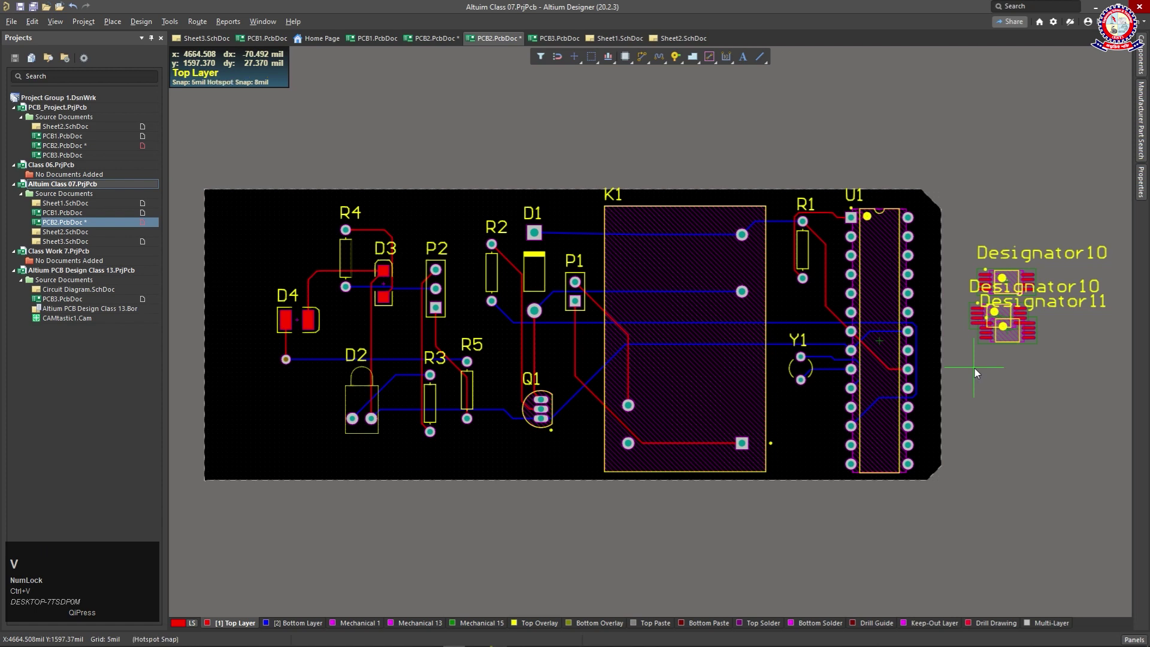
left_click(986, 436)
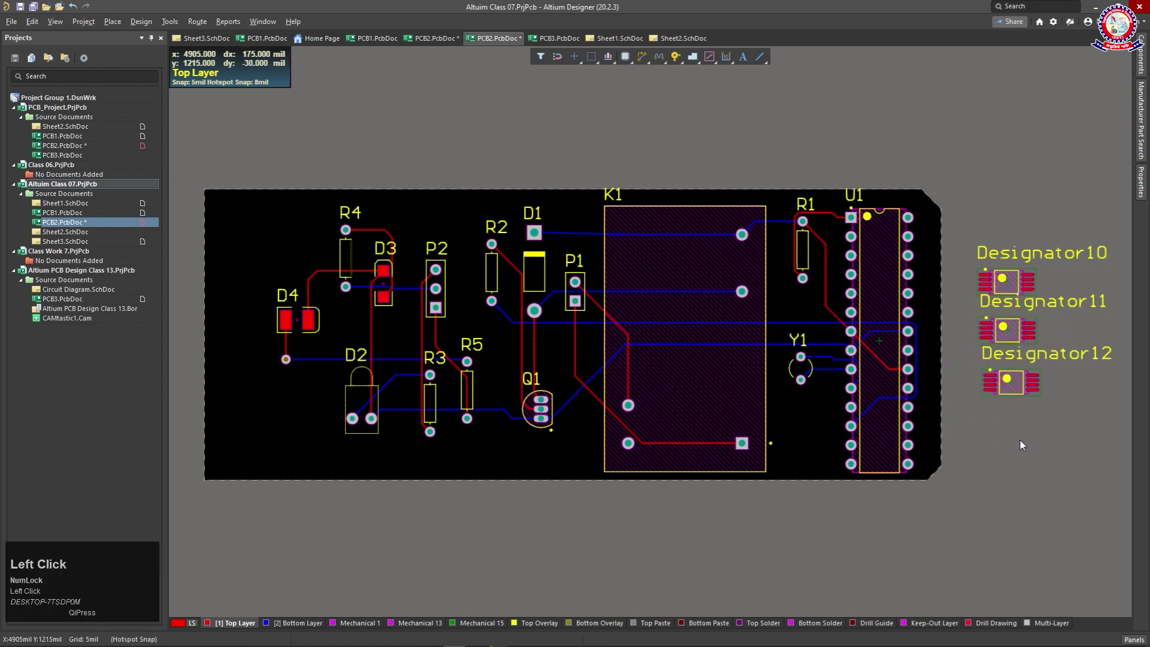
- Select the two pasted duplicates below the original component and delete them
left_click_drag(1021, 422, 972, 304)
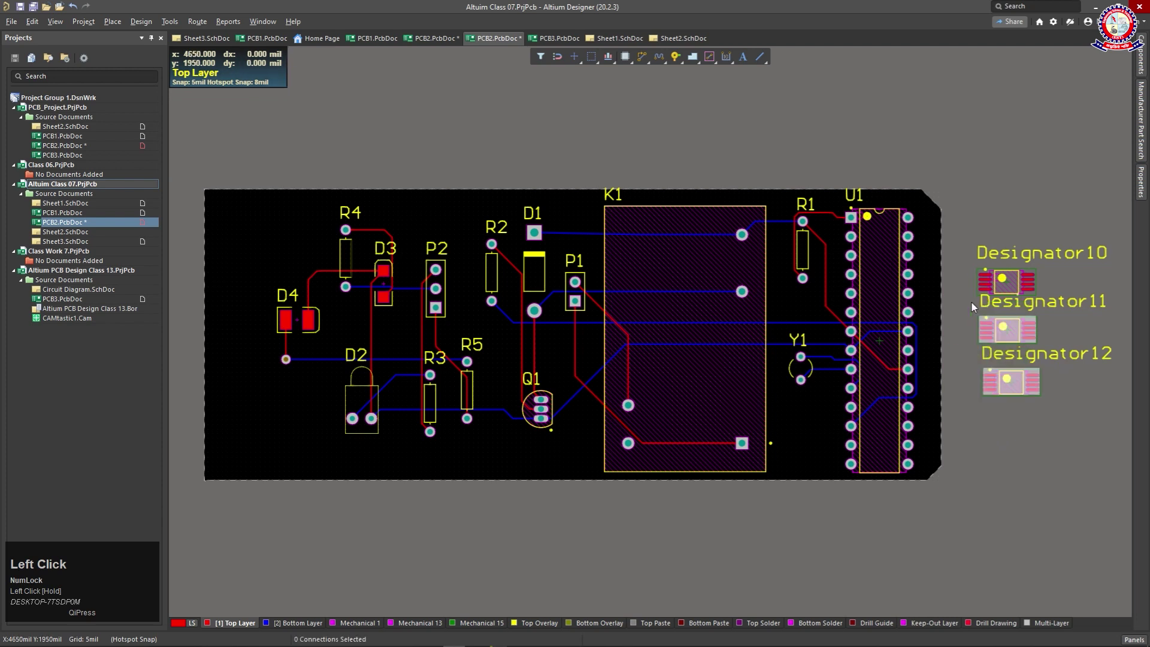
left_click_drag(1062, 418, 985, 299)
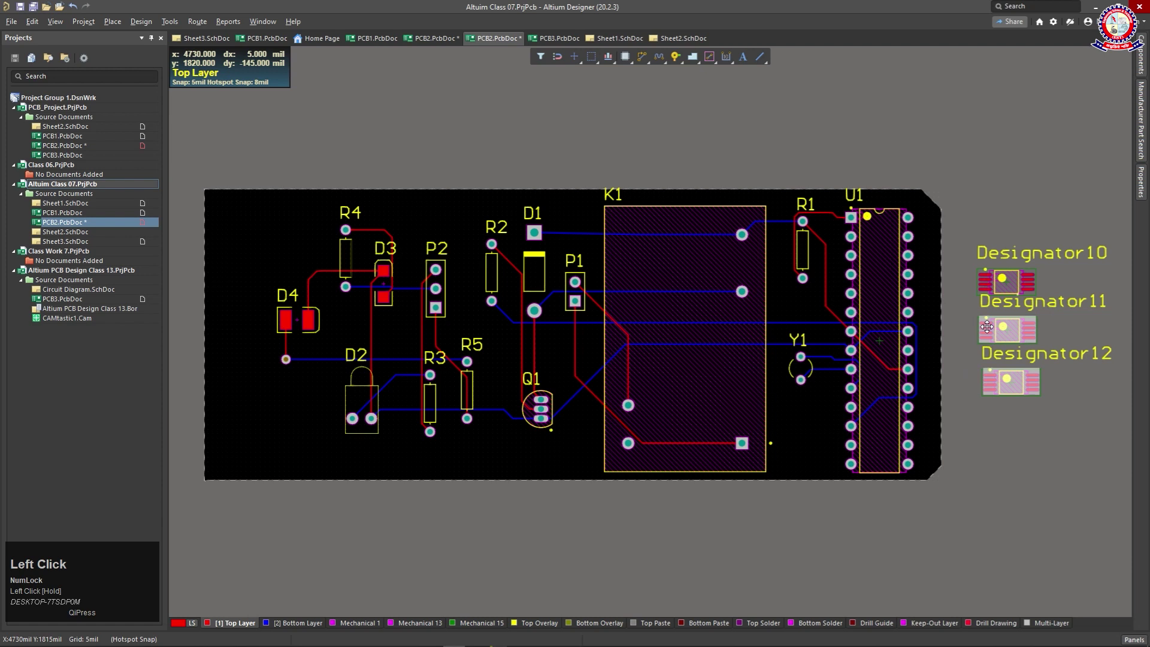
key("Delete")
- Rubber stamp the component beside the board, setting a reference point and placing five copies in a column below it
key("ctrl+r")
left_click(1008, 286)
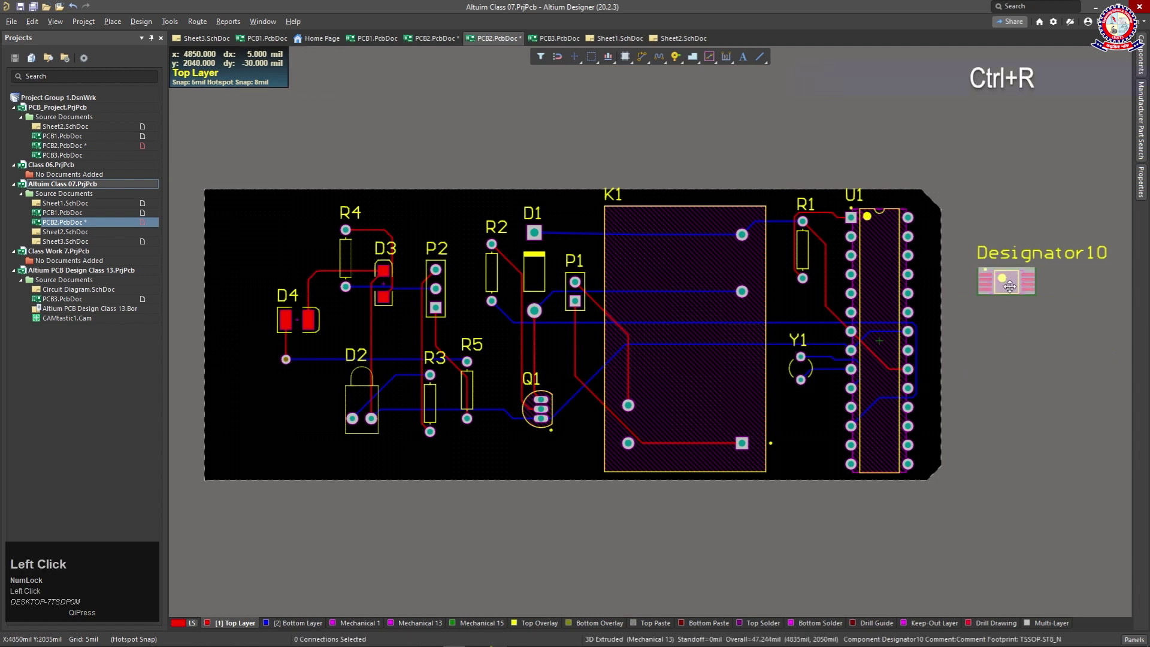
key("ctrl+r")
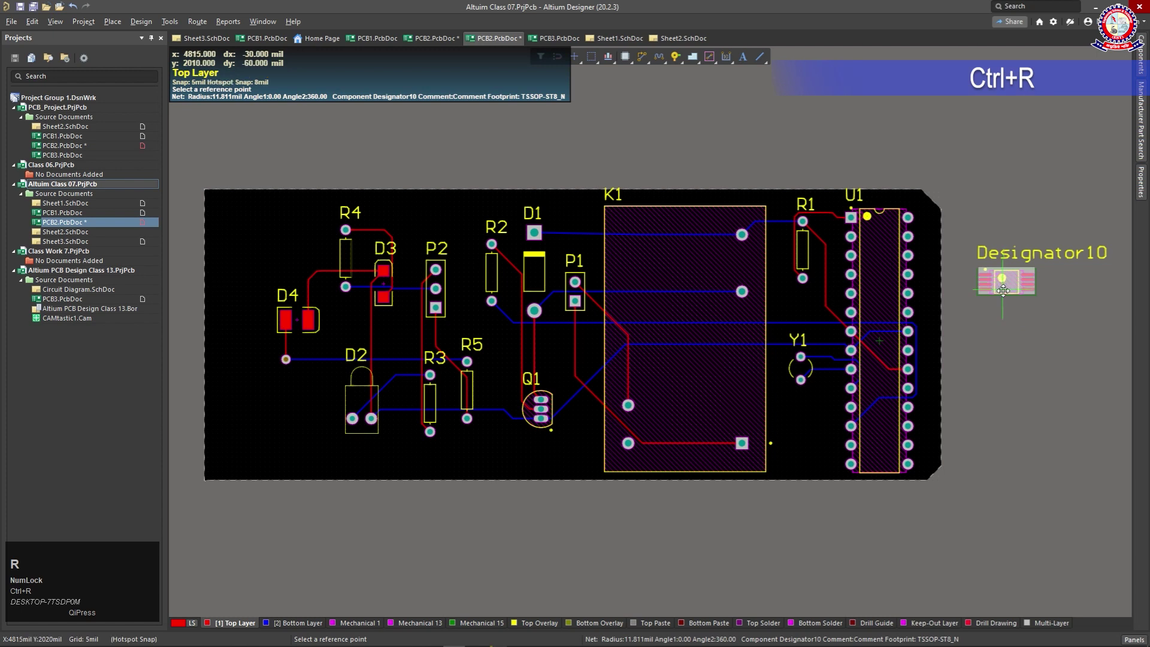
left_click(997, 328)
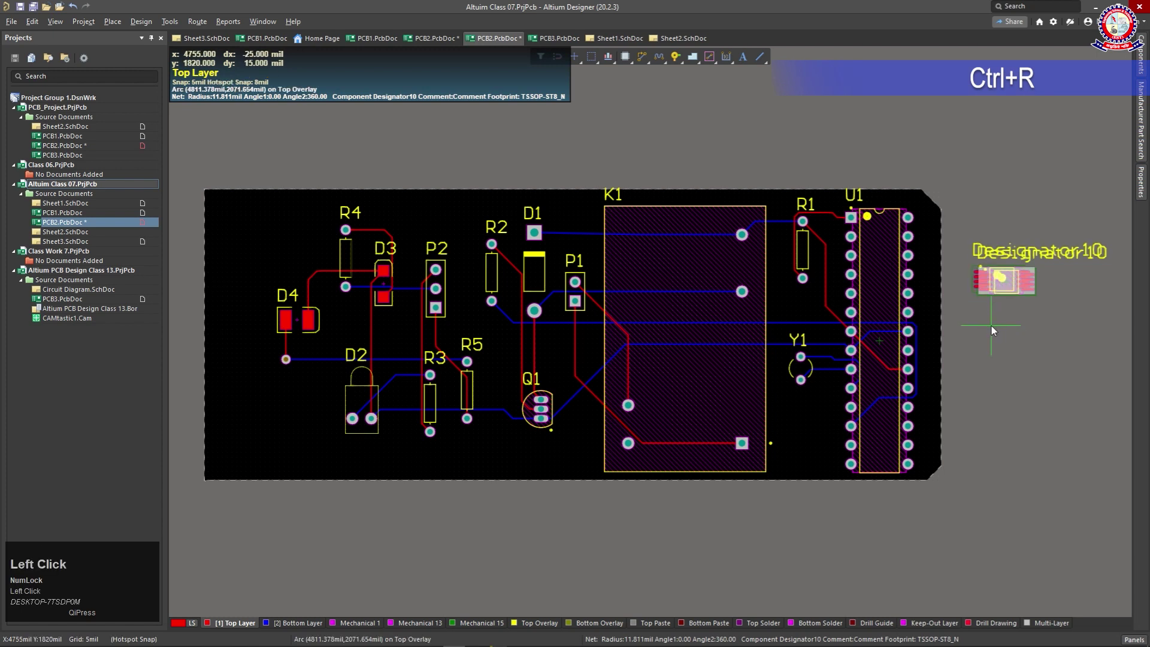
left_click(994, 386)
left_click(992, 435)
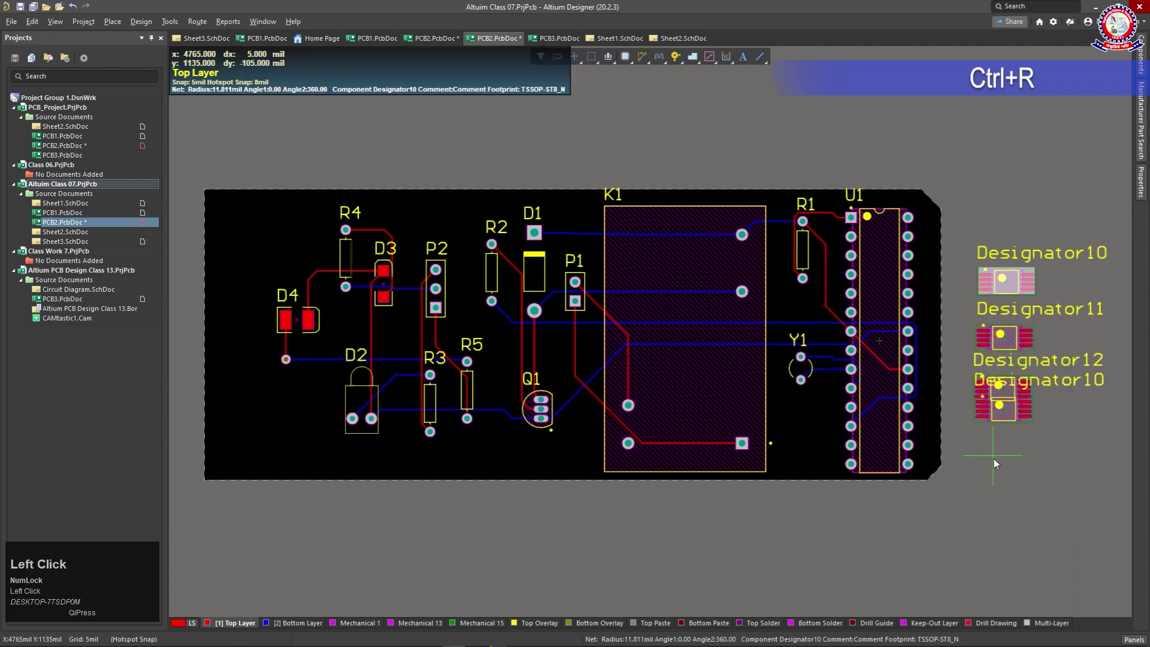
left_click(991, 497)
left_click(992, 543)
left_click(989, 591)
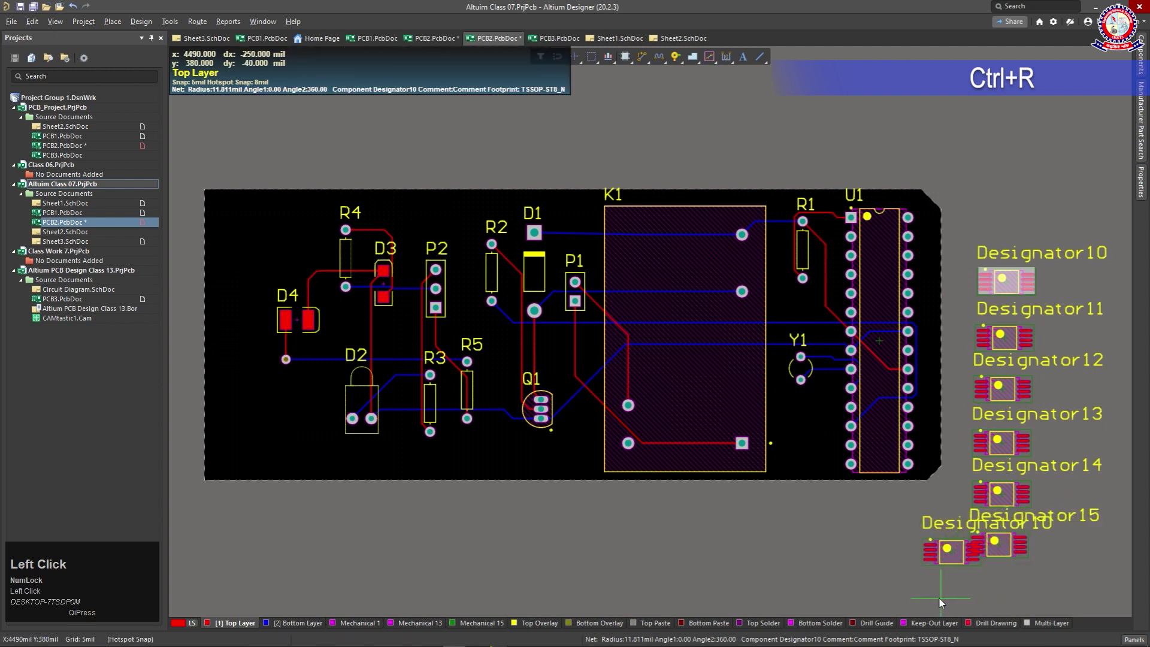
- Stamp three more copies above the original component and three in a row above the board, and end the stamping
left_click(983, 140)
left_click(980, 199)
left_click(982, 251)
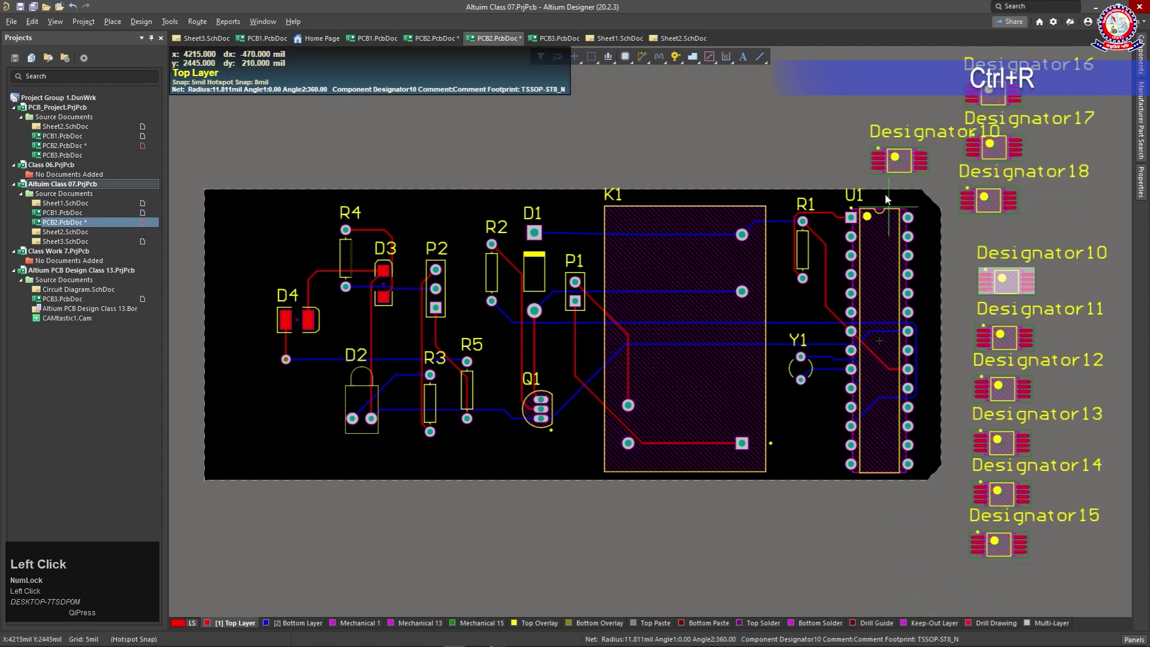
left_click(800, 165)
left_click(692, 164)
left_click(637, 165)
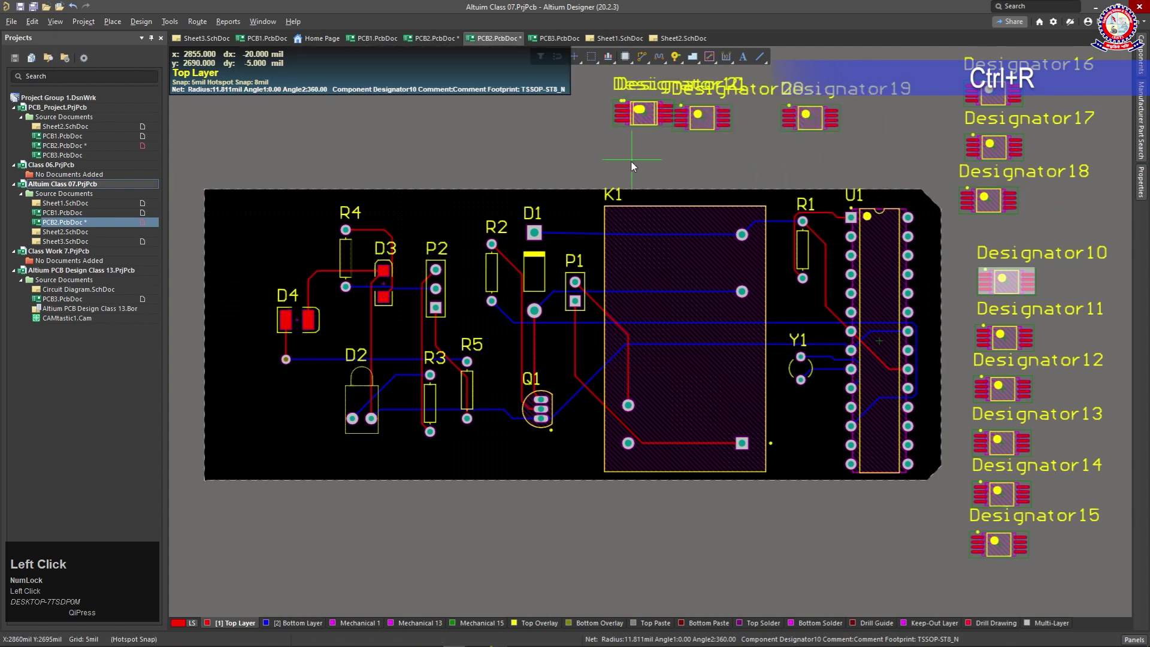
right_click(594, 165)
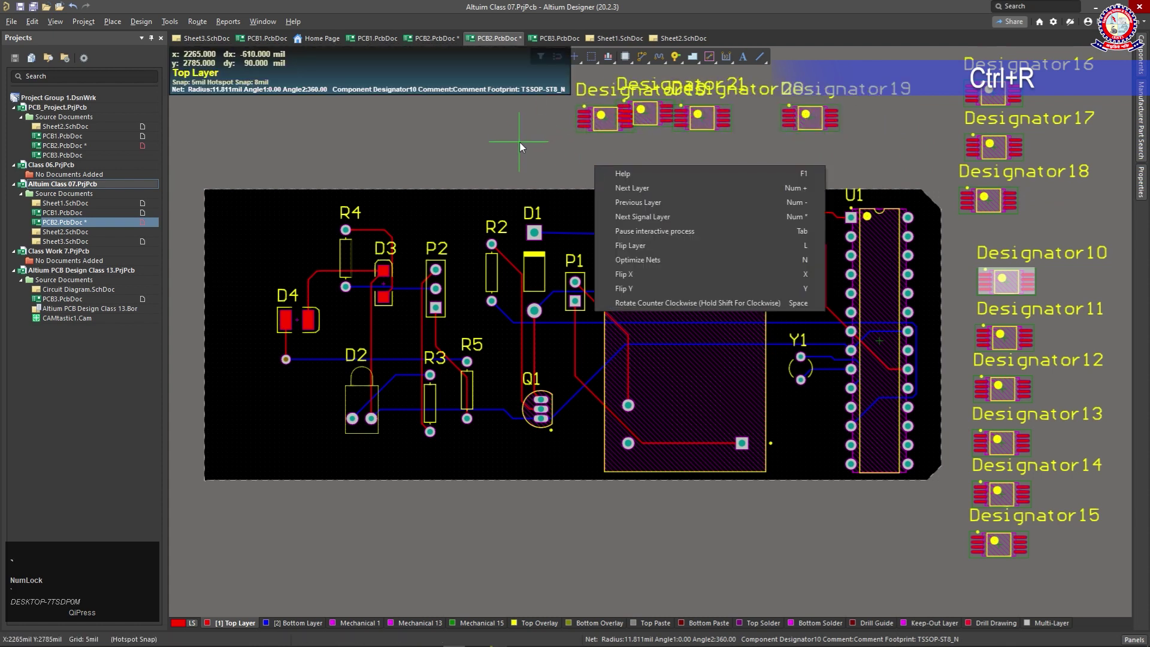
key("Escape")
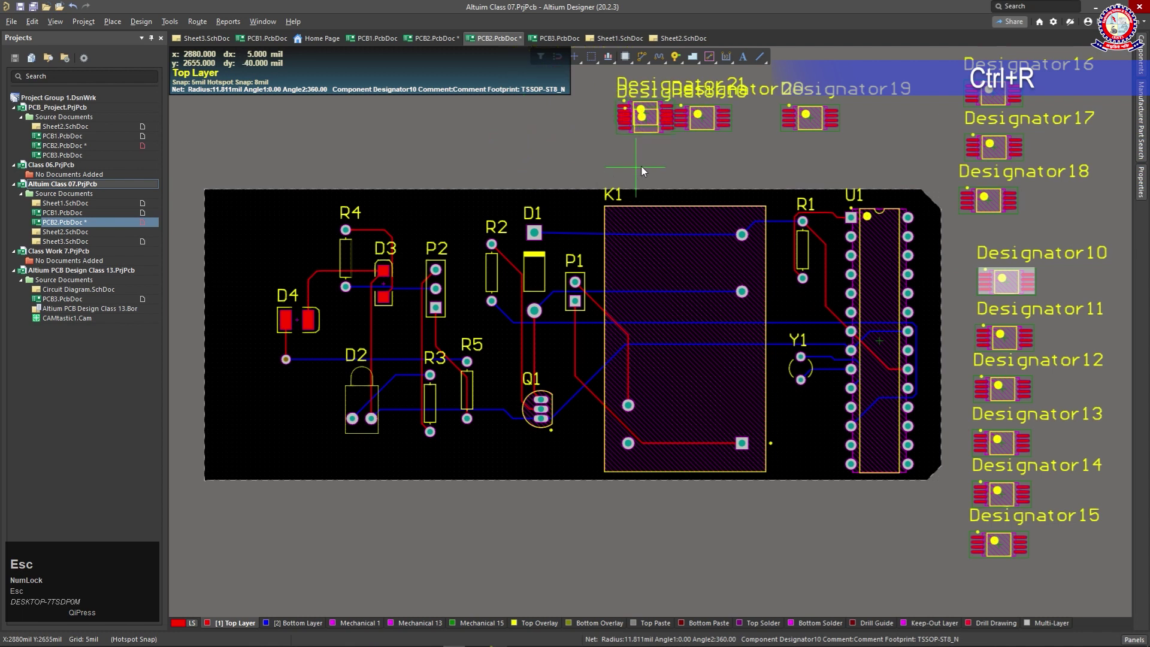
right_click(603, 164)
- Select the three stamped component copies above the board and delete them
left_click_drag(581, 91, 1091, 152)
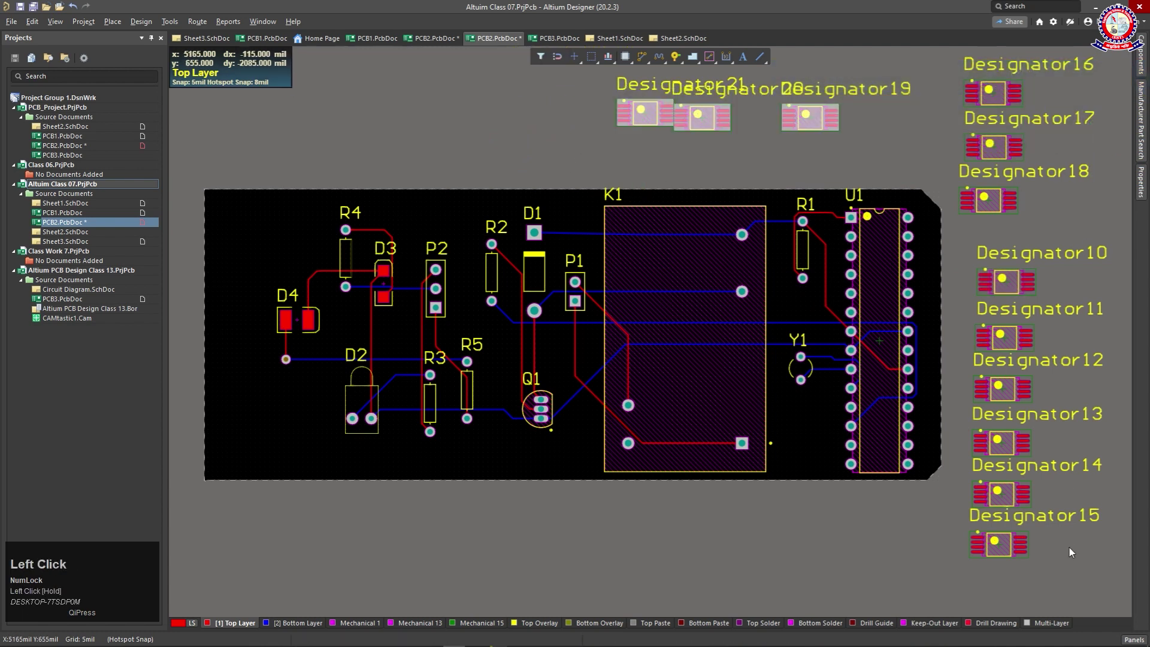
key("Delete")
- Delete the whole column of components beside the board and undo that deletion
left_click_drag(1054, 560, 939, 104)
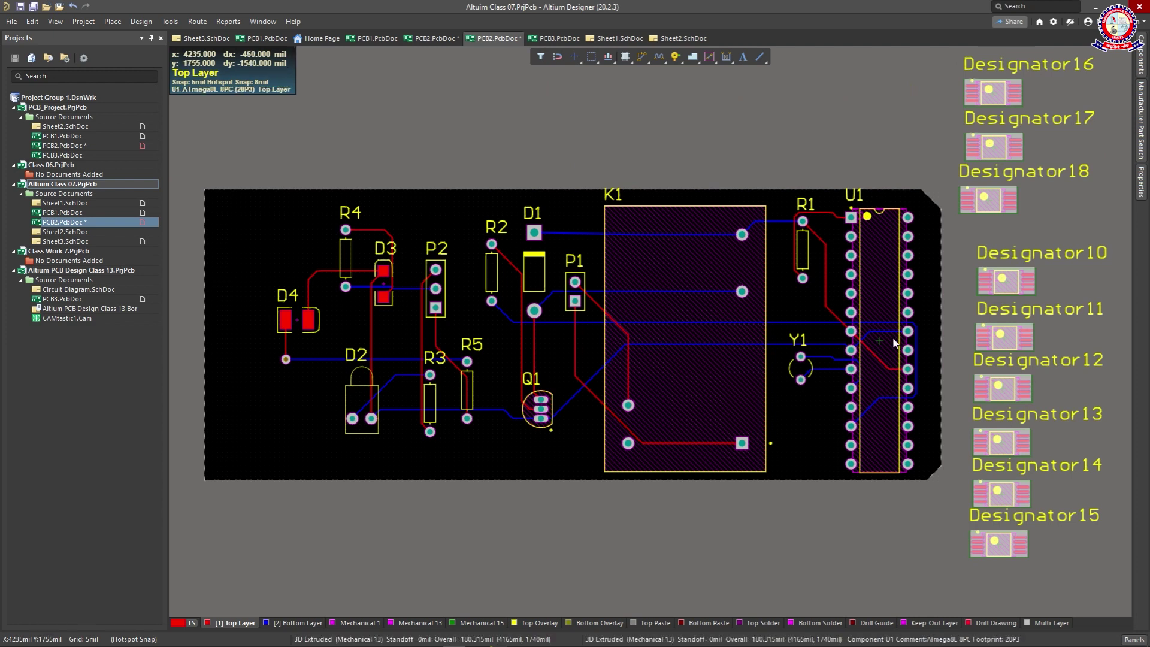
key("Delete")
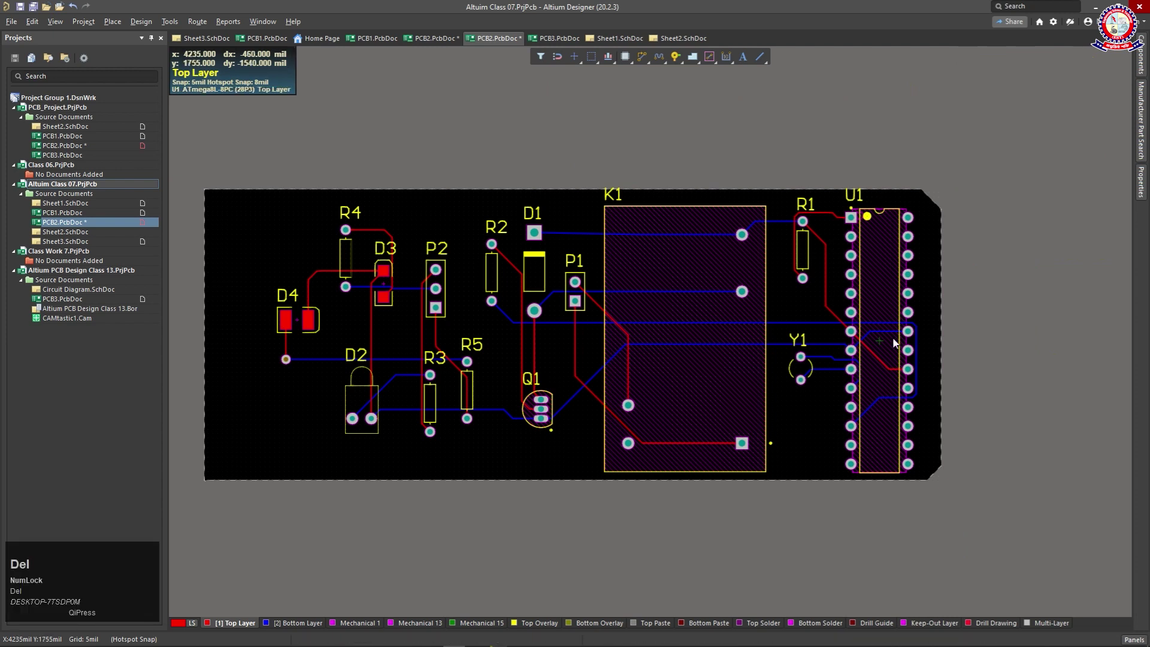
left_click(990, 333)
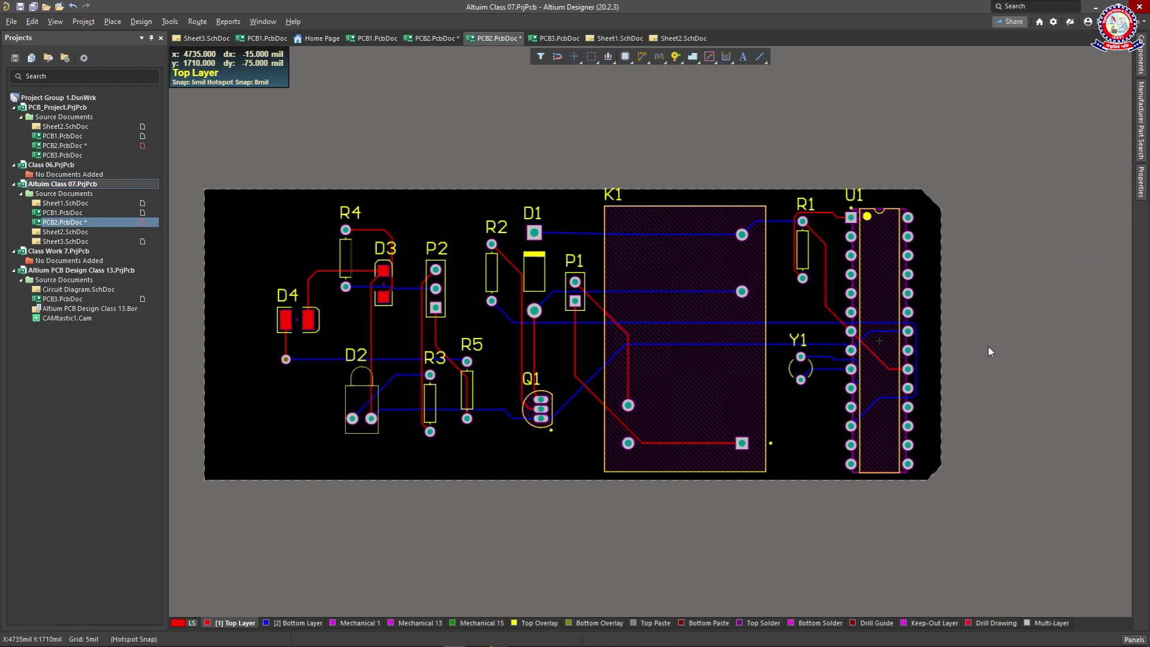
key("ctrl+z")
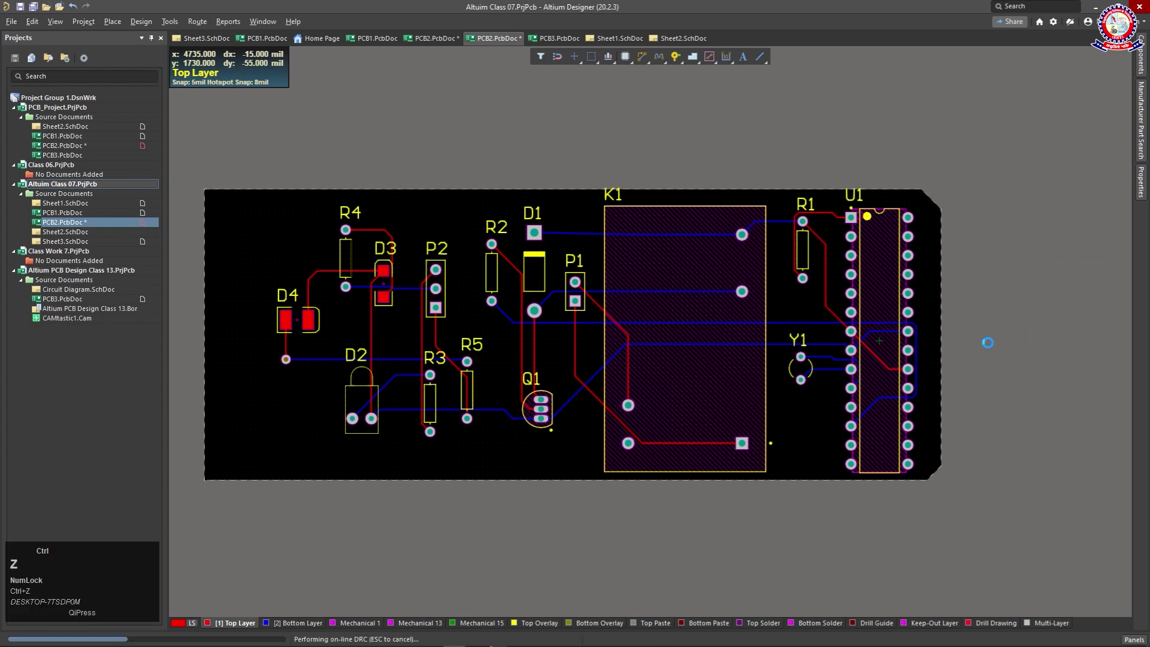
- Delete all components in the column beside the board except the topmost one, Designator16
left_click(941, 503)
left_click_drag(1052, 559, 976, 146)
key("Delete")
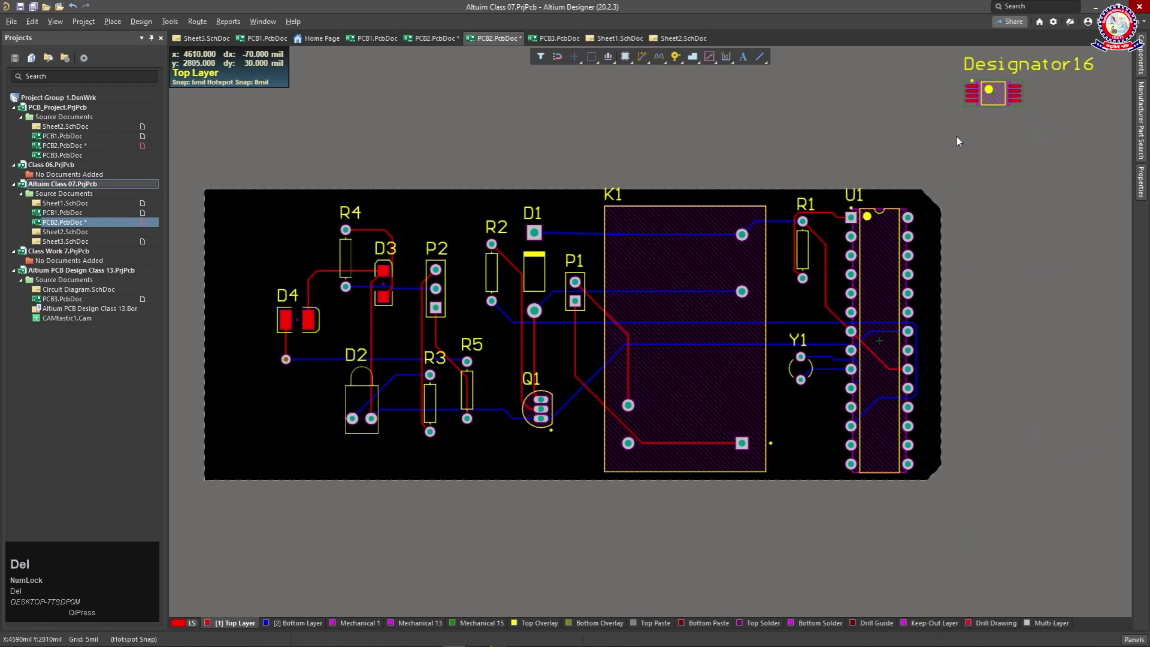
- Rubber stamp the Designator16 component, setting a reference point below it and placing a closely spaced column of copies, and end the stamping
left_click(1000, 93)
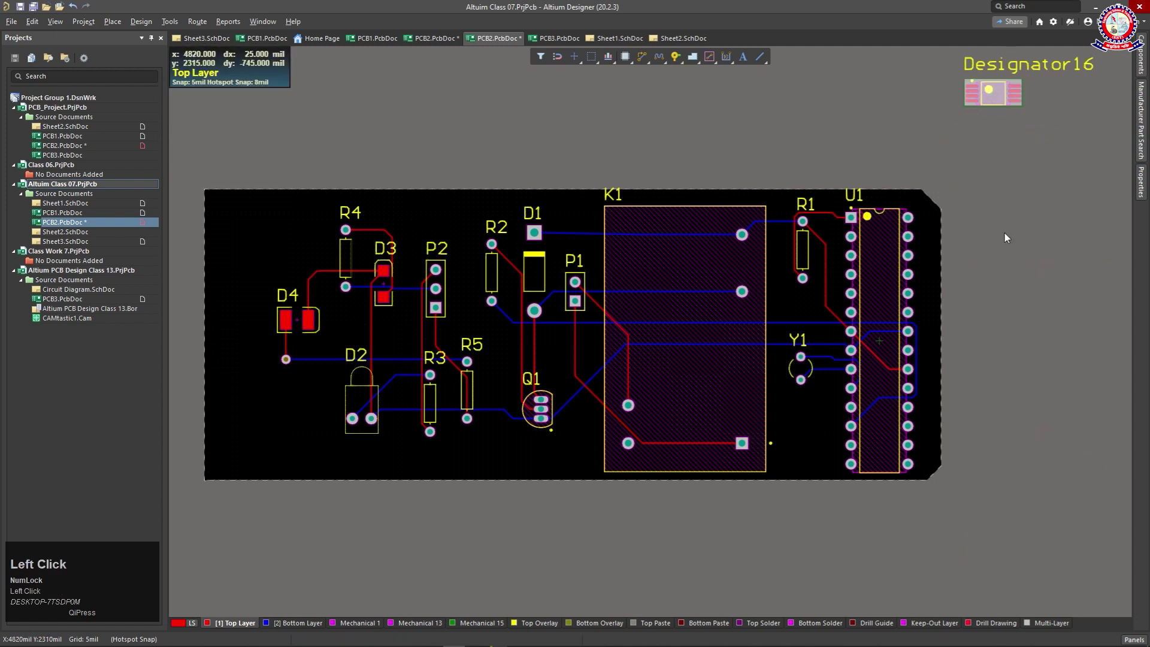
key("ctrl+r")
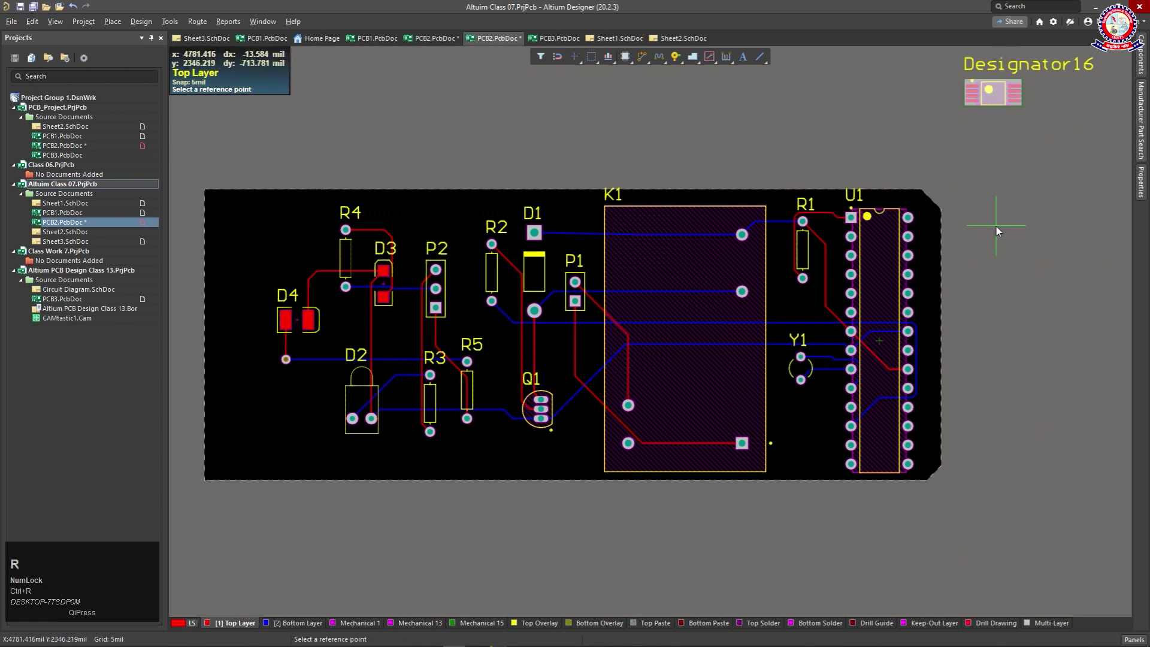
left_click(975, 139)
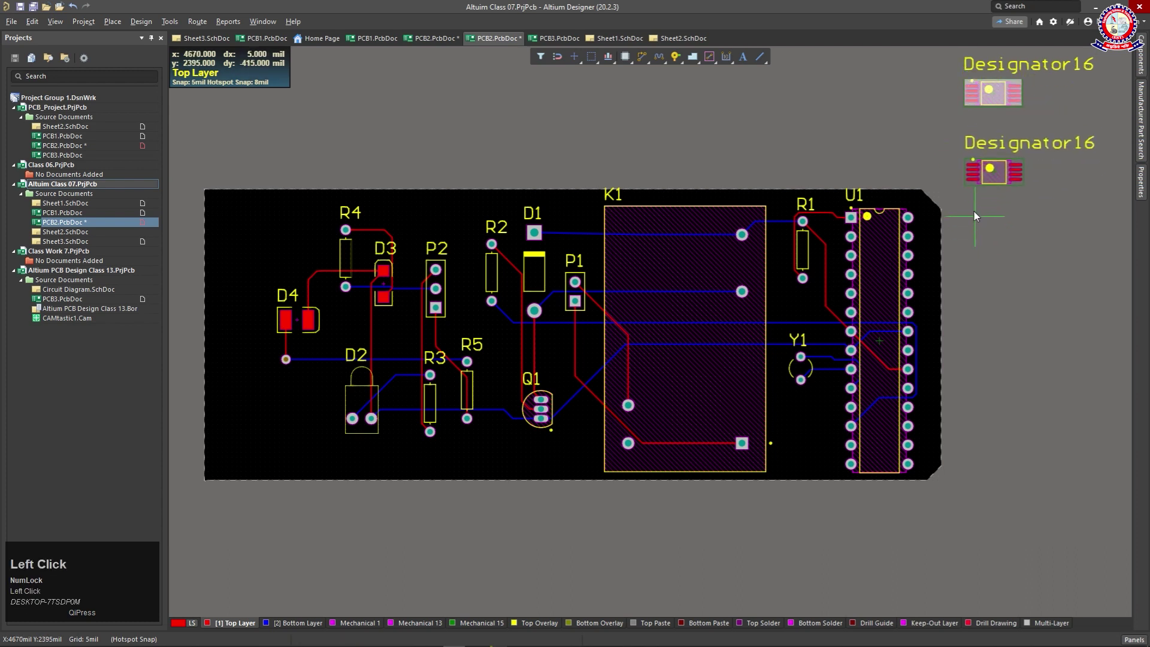
left_click(972, 186)
left_click(971, 219)
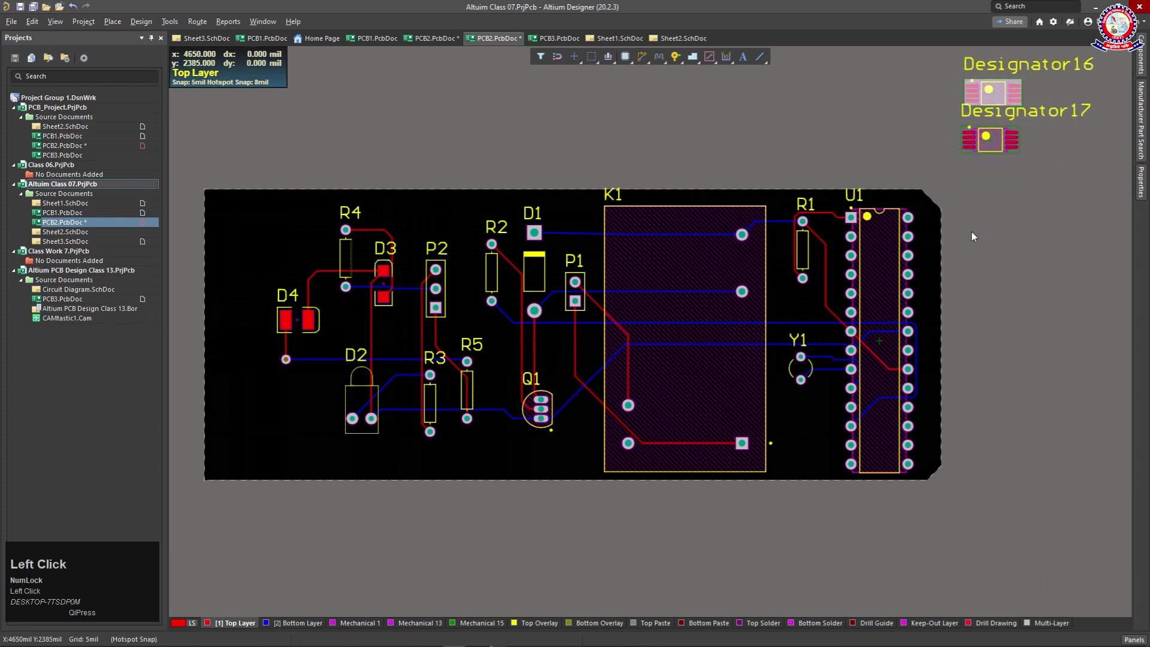
left_click(968, 253)
left_click(971, 283)
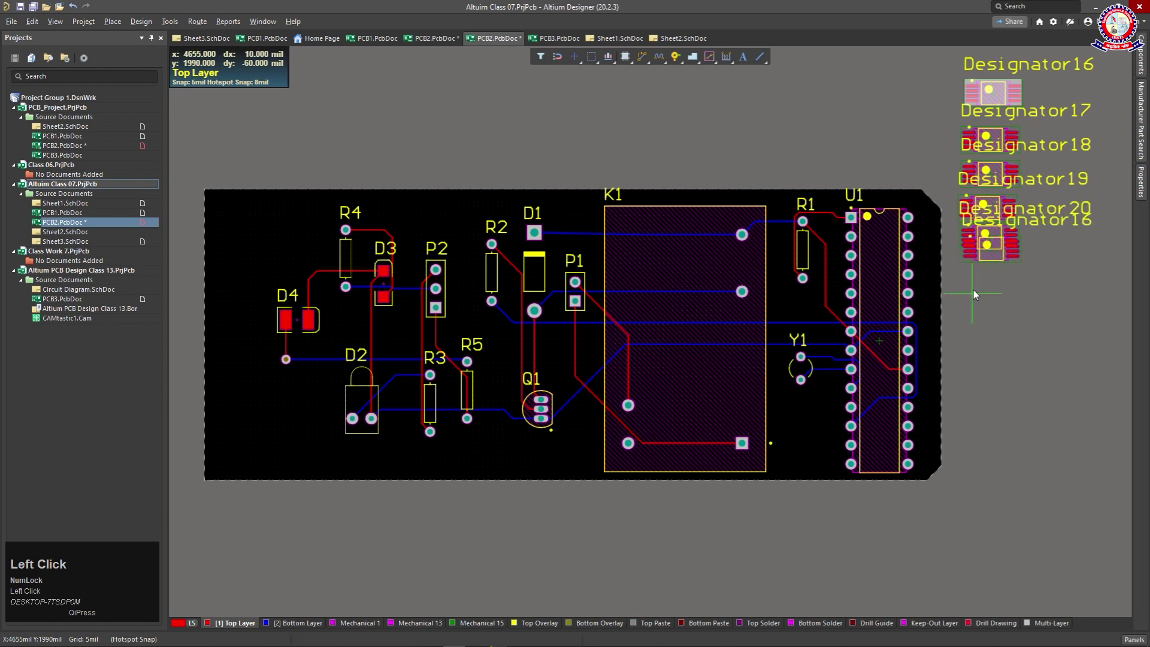
left_click(977, 314)
left_click(976, 333)
key("Escape")
right_click(959, 320)
- Select all the stamped copies below Designator16 and delete them
left_click(1077, 300)
left_click_drag(1069, 333, 982, 112)
key("Delete")
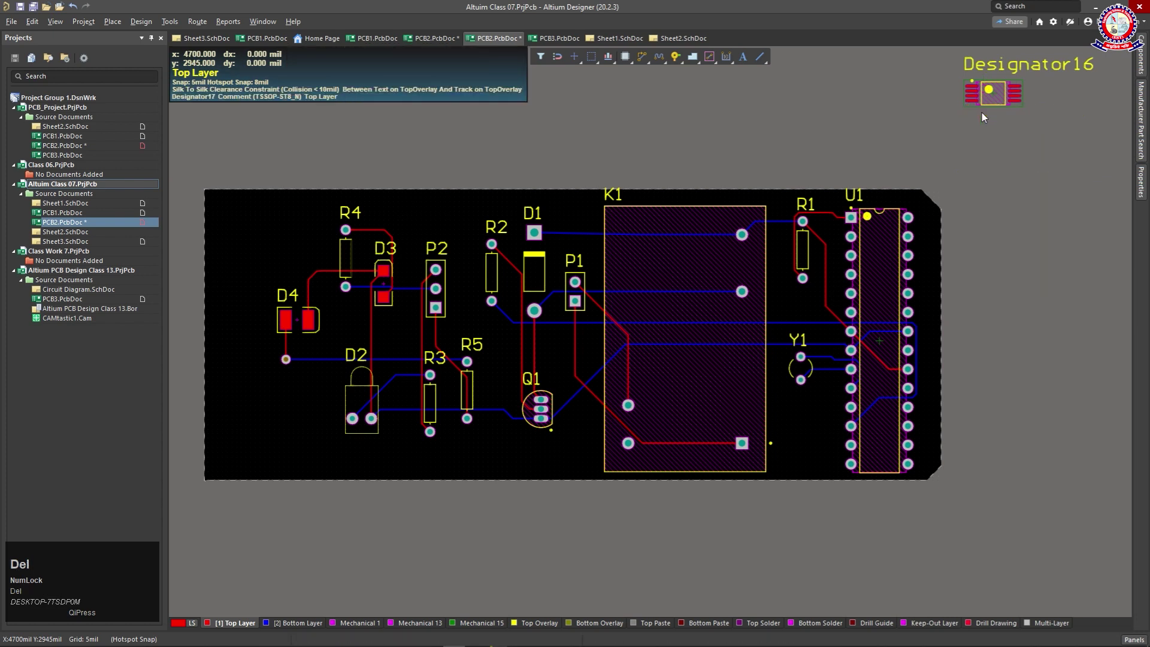
- Paste two duplicates of the copied component on the current layer, one above the board and one just below Designator16
key("alt+Insert")
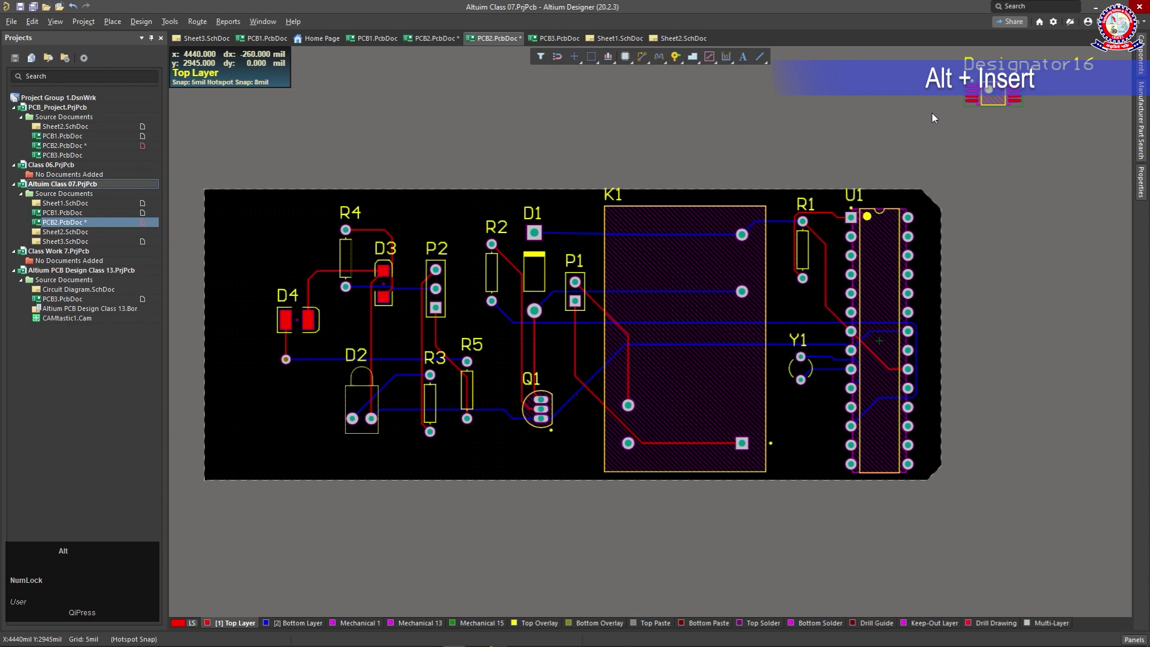
key("alt+Insert")
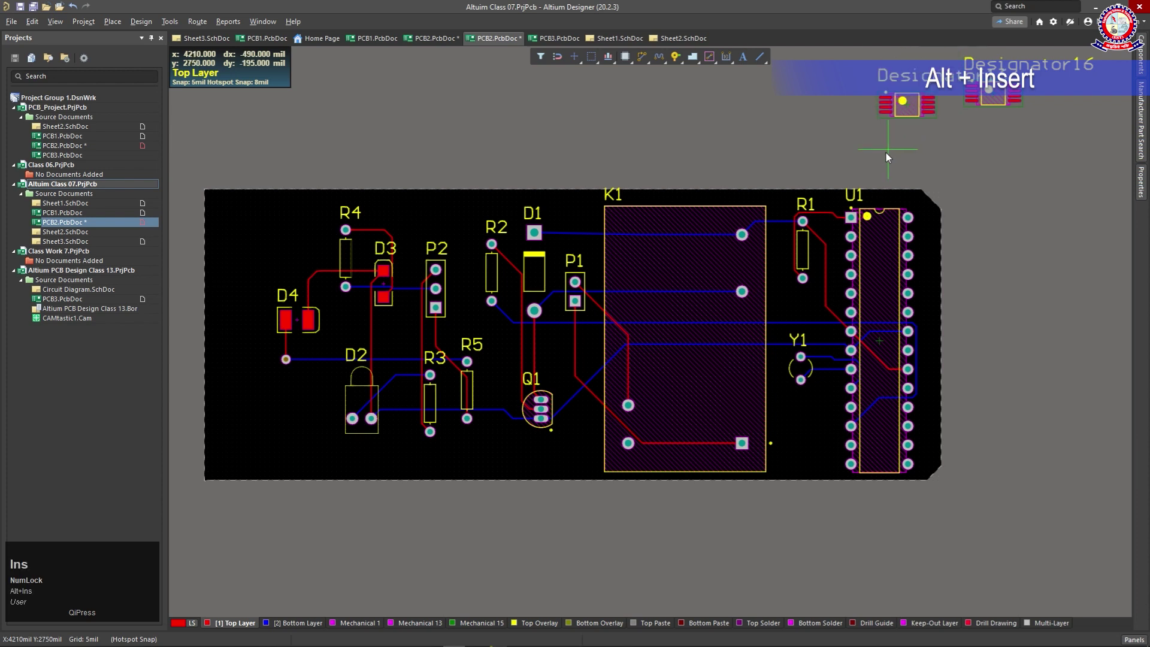
left_click(812, 138)
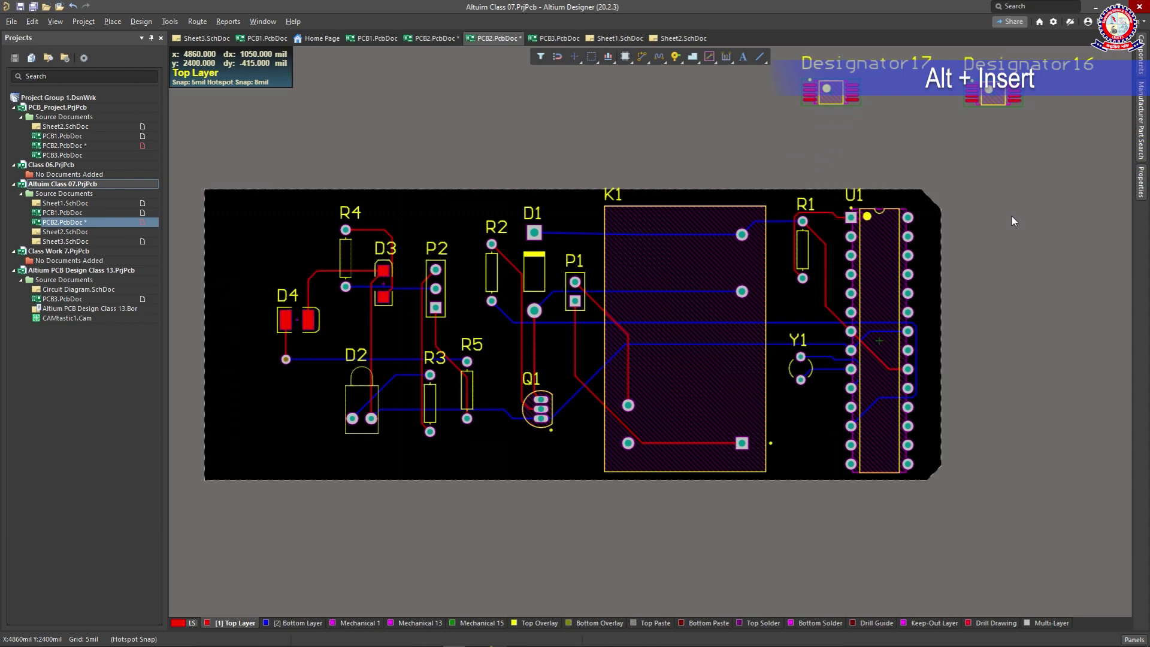
key("alt")
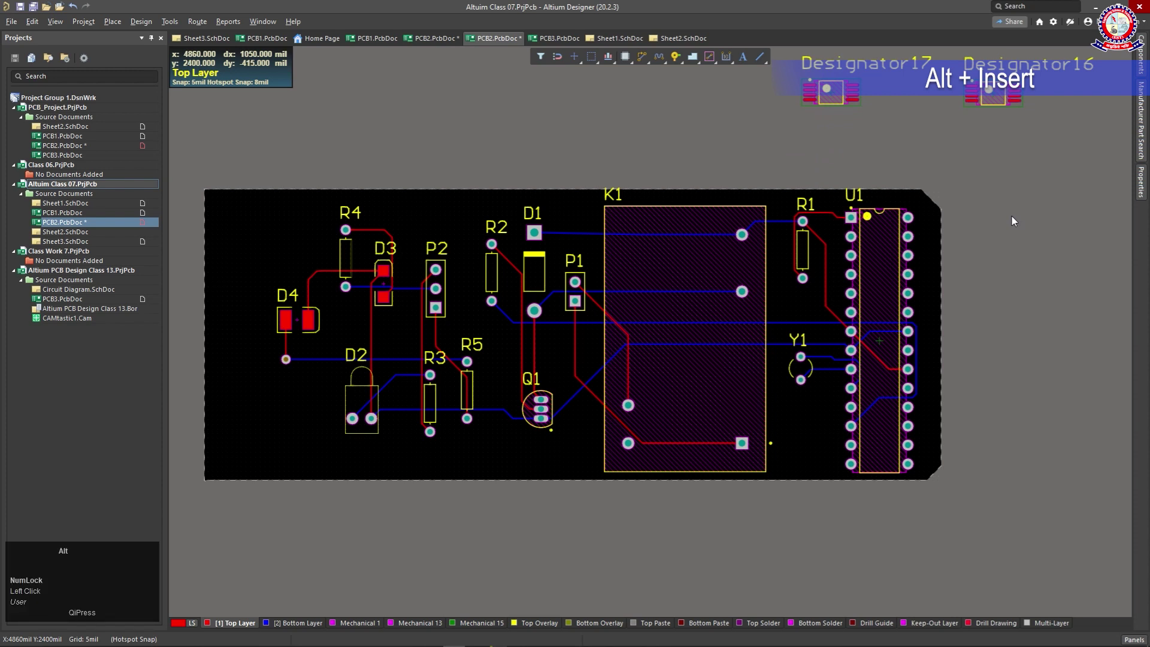
key("alt+Insert")
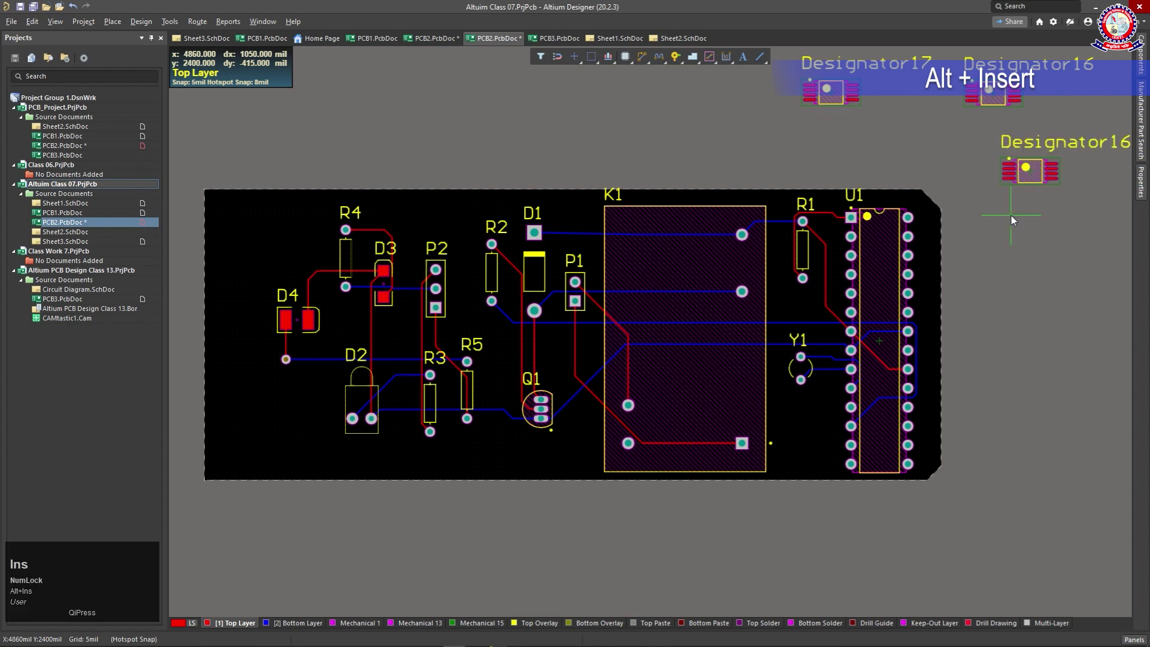
left_click(969, 199)
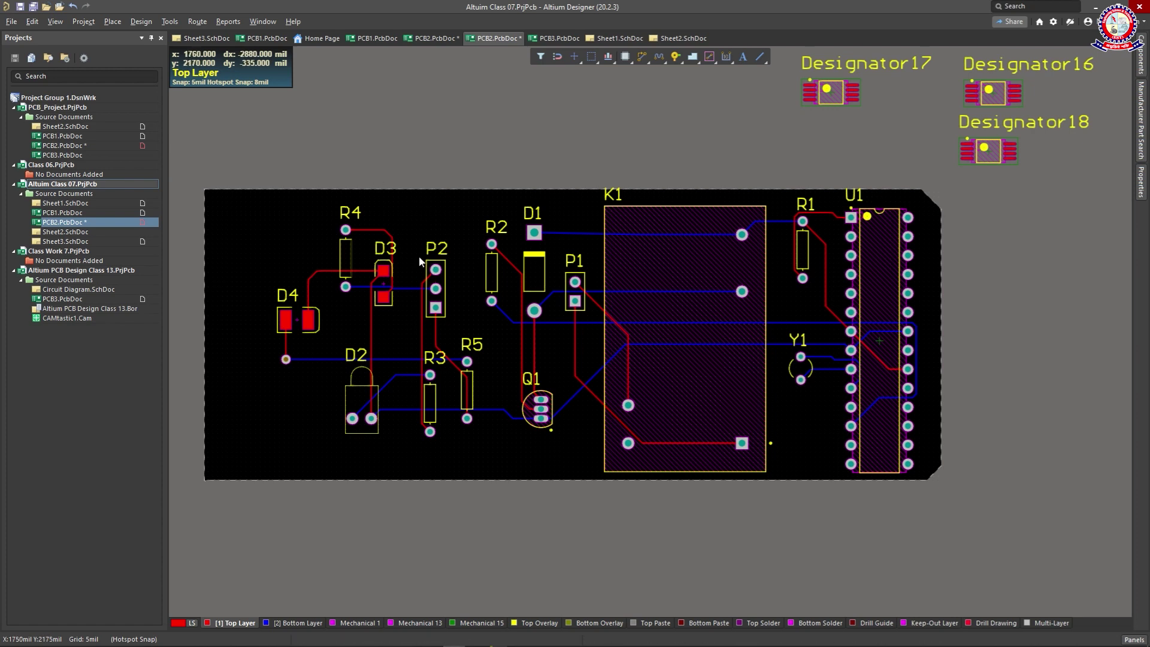
- Select R4, D3, P2, D2, R3 and the tracks touching them, align them by their left edges, and undo the alignment
middle_click_drag(408, 226, 408, 227)
right_click_drag(407, 225, 420, 220)
scroll(419, 219, "up", 1)
scroll(421, 224, "down", 1)
scroll(422, 224, "up", 1)
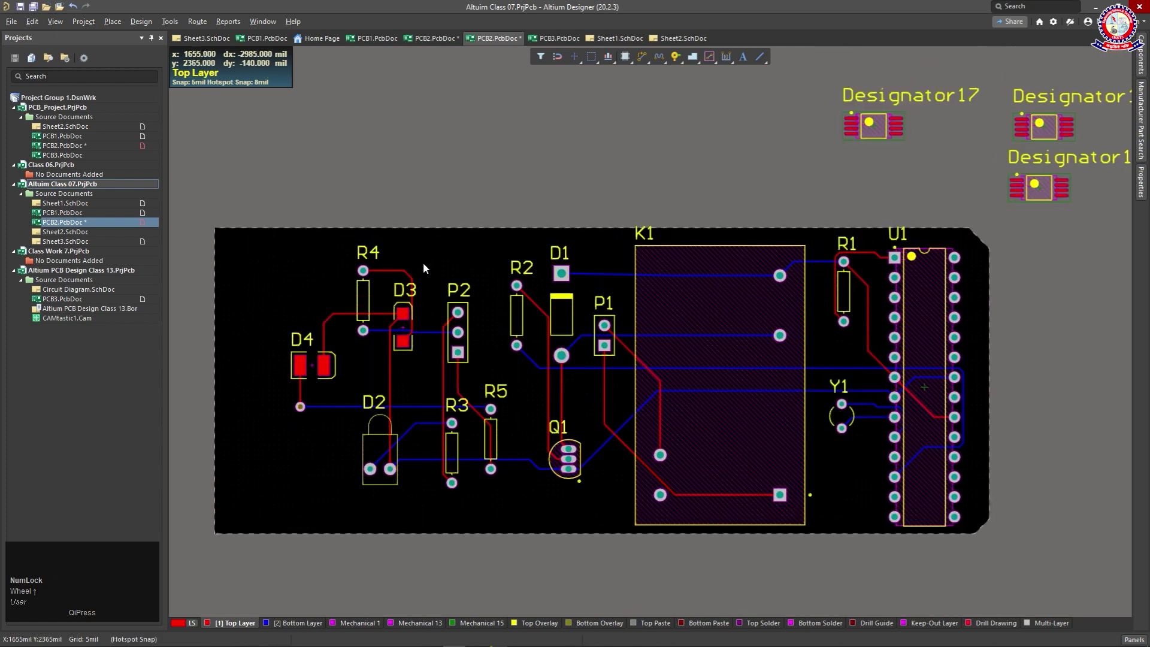
scroll(422, 262, "up", 1, "ctrl")
scroll(422, 247, "up", 1)
right_click_drag(426, 162, 425, 182)
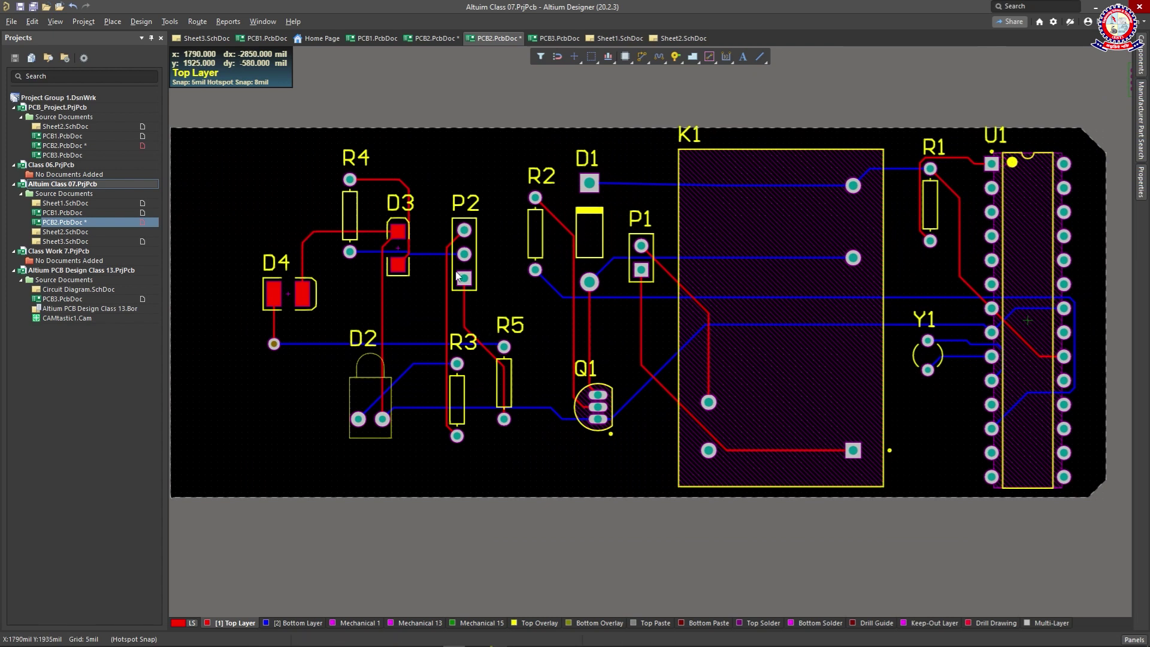
scroll(460, 170, "down", 1)
scroll(459, 167, "up", 1)
left_click_drag(493, 167, 341, 451)
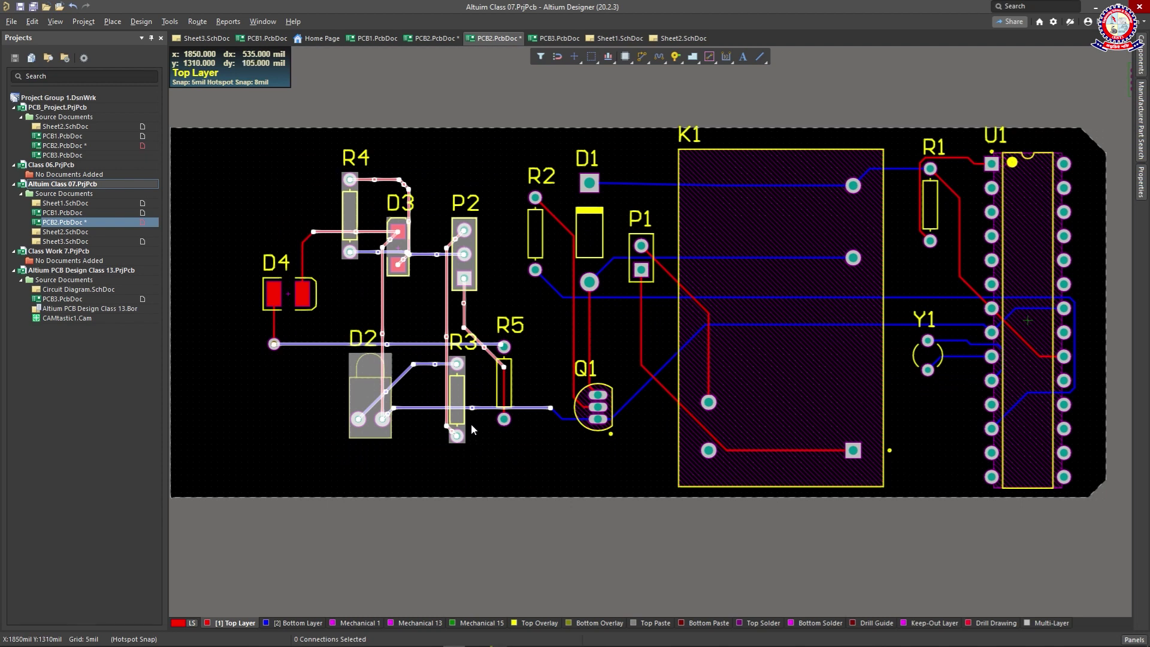
key("ctrl+shift+l")
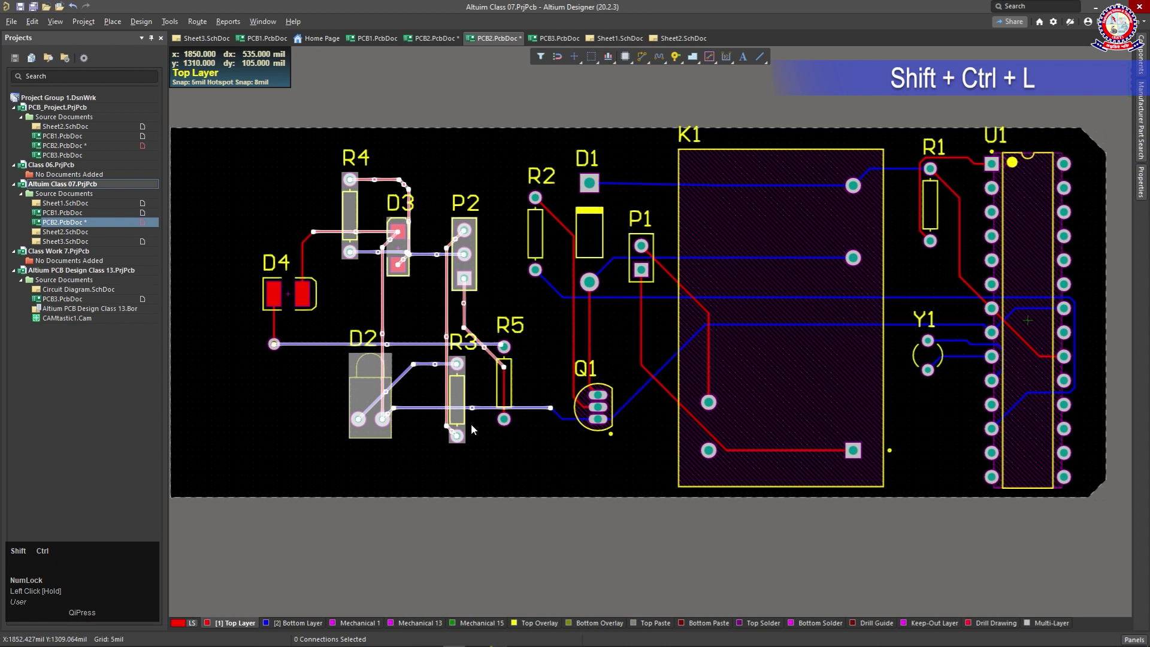
key("ctrl+shift+l")
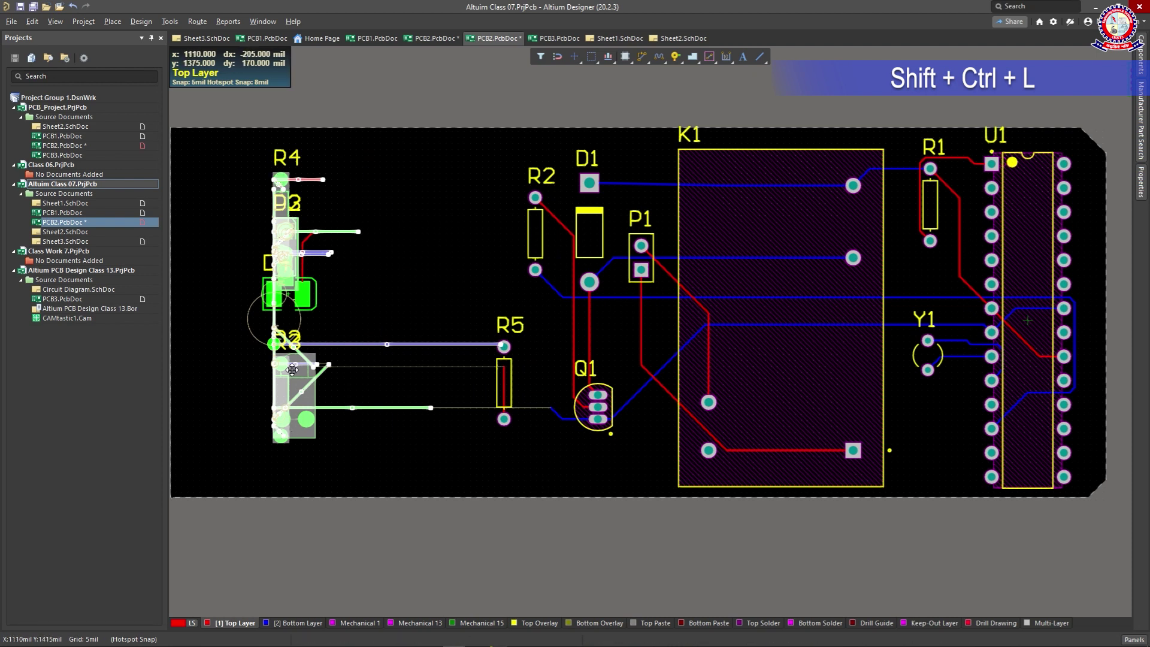
left_click(339, 186)
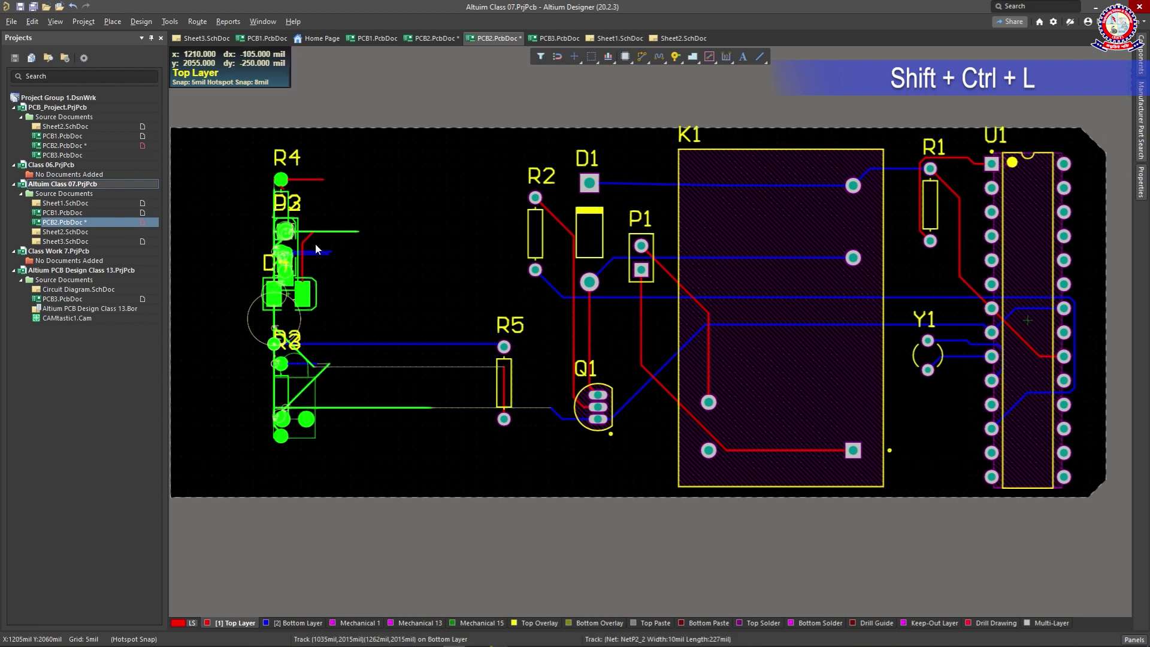
left_click(367, 208, "ctrl")
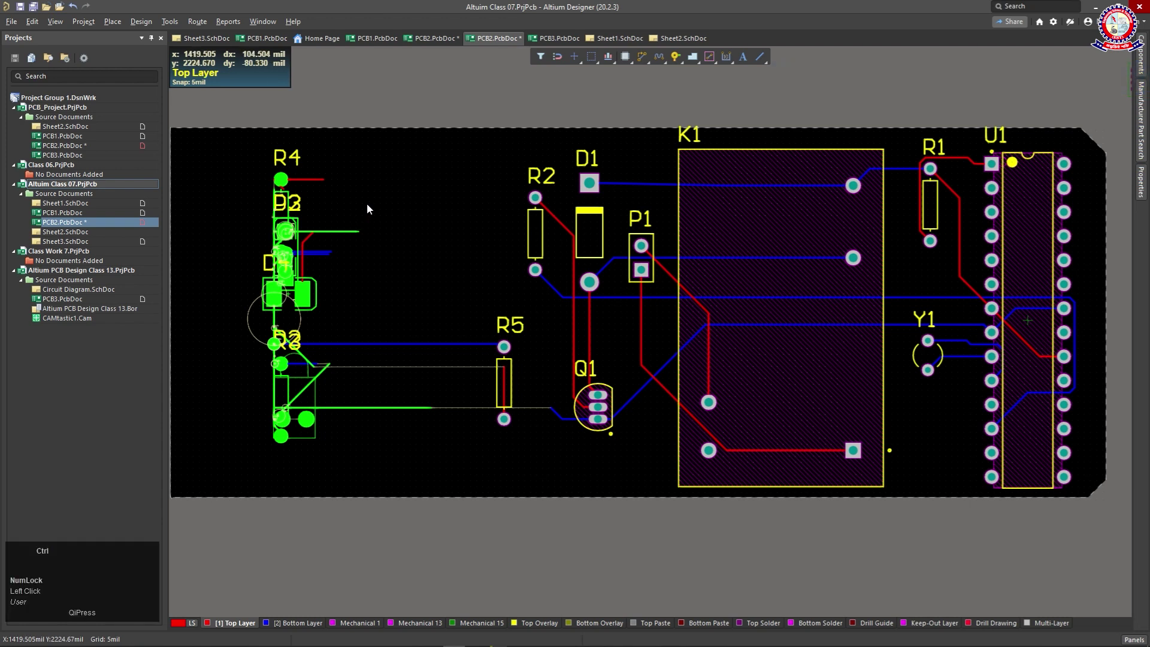
key("ctrl+z")
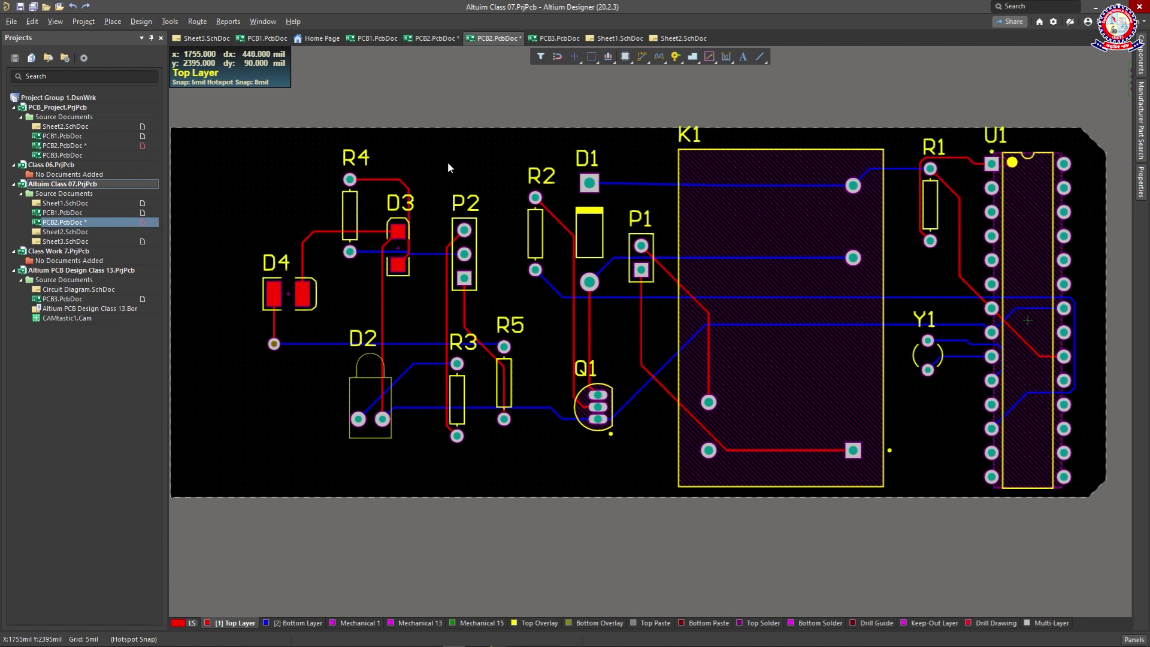
- Reselect R4, D3, P2, D2, R3 and their tracks, align them by their right edges, and undo the alignment
left_click_drag(477, 170, 346, 463)
key("ctrl+shift+r")
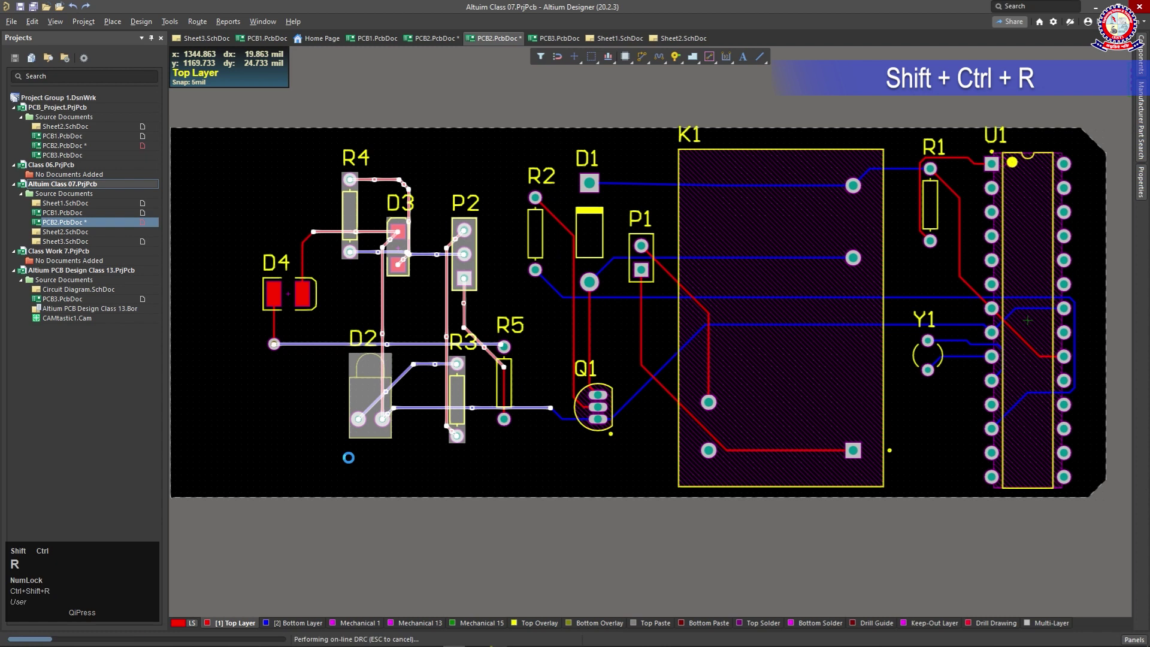
key("ctrl+shift+r")
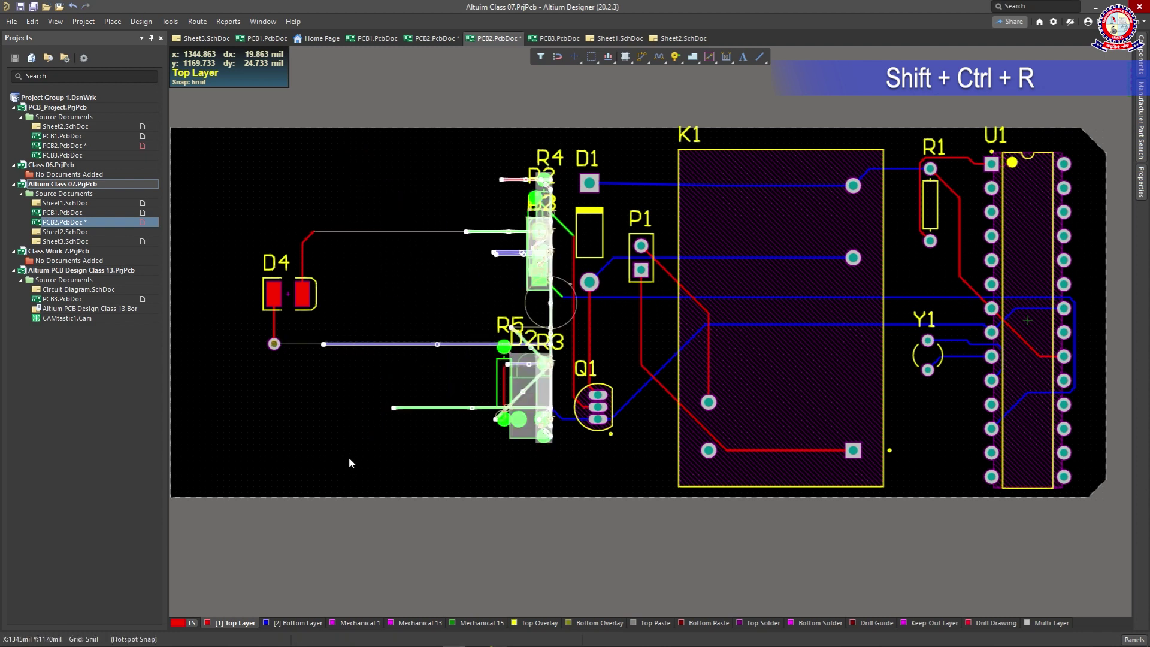
left_click(411, 303)
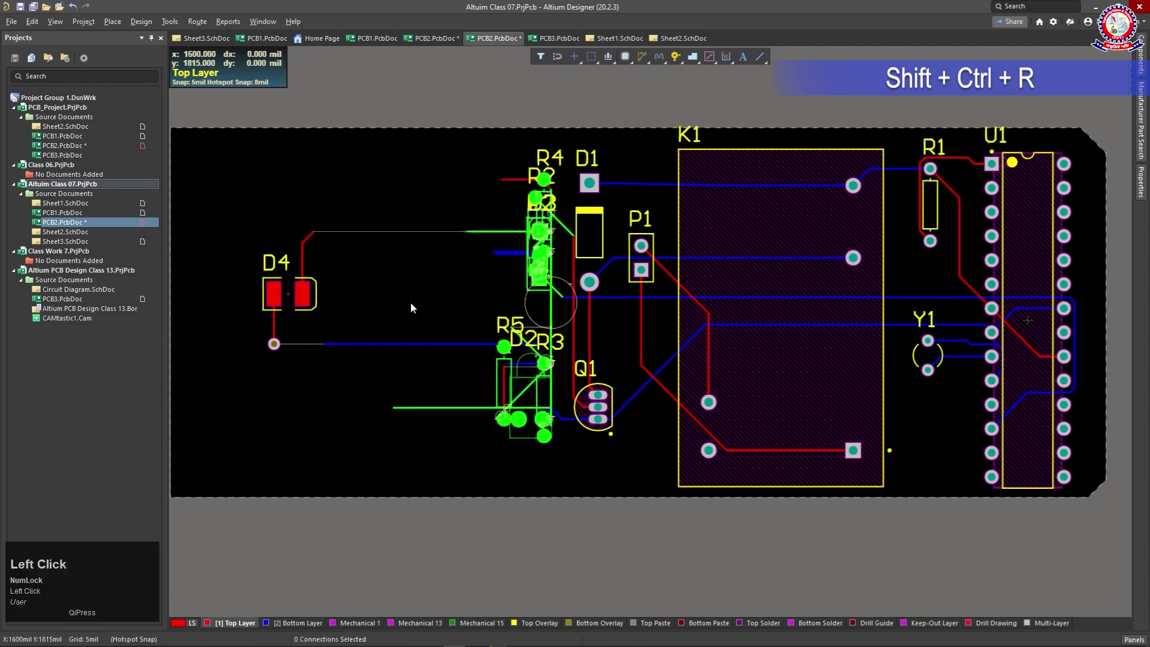
key("ctrl+z")
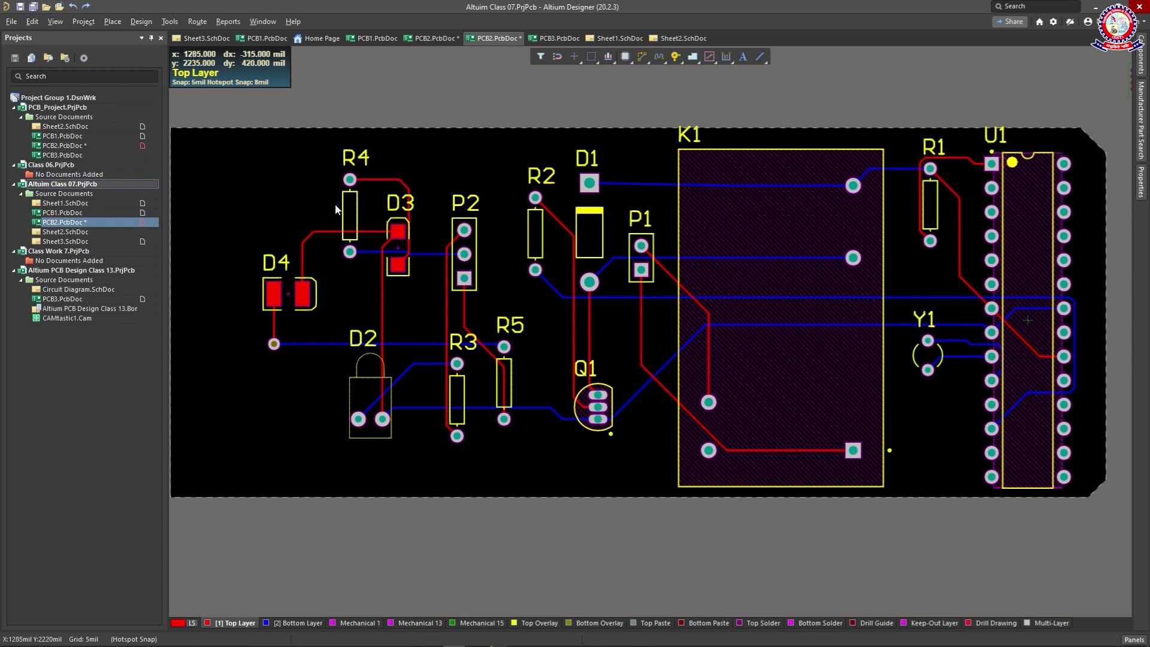
- Try the Align Left (maintain spacing) command on R4, D3, P2, D2, R3 and their tracks, and undo it
left_click_drag(474, 156, 336, 465)
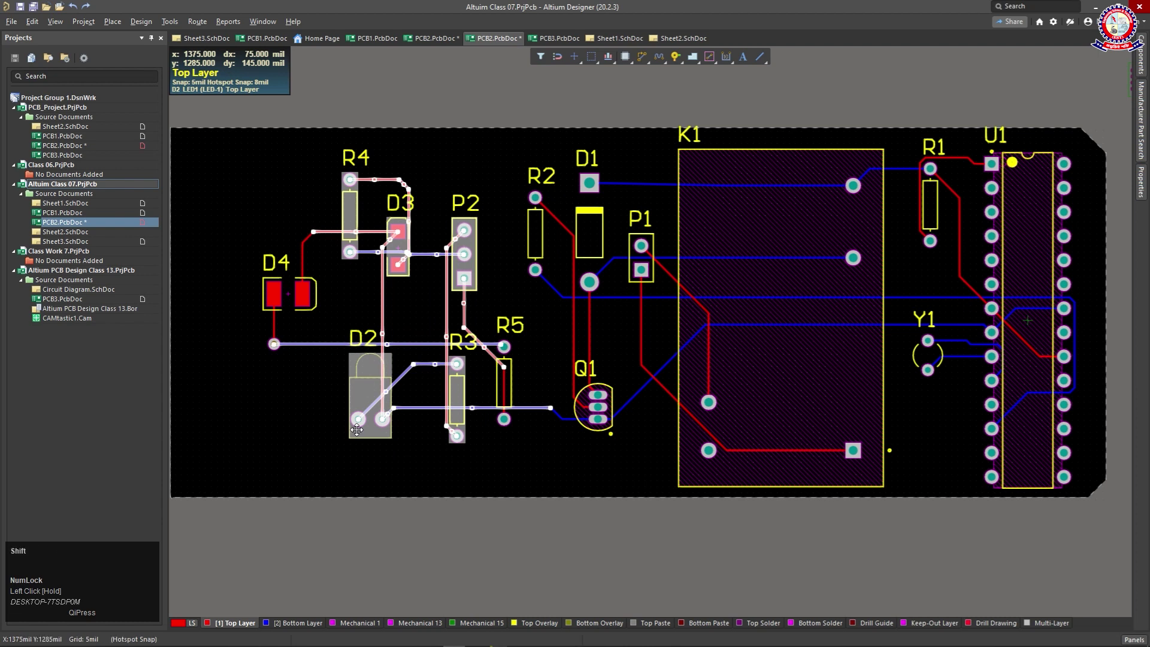
key("alt+shift+l")
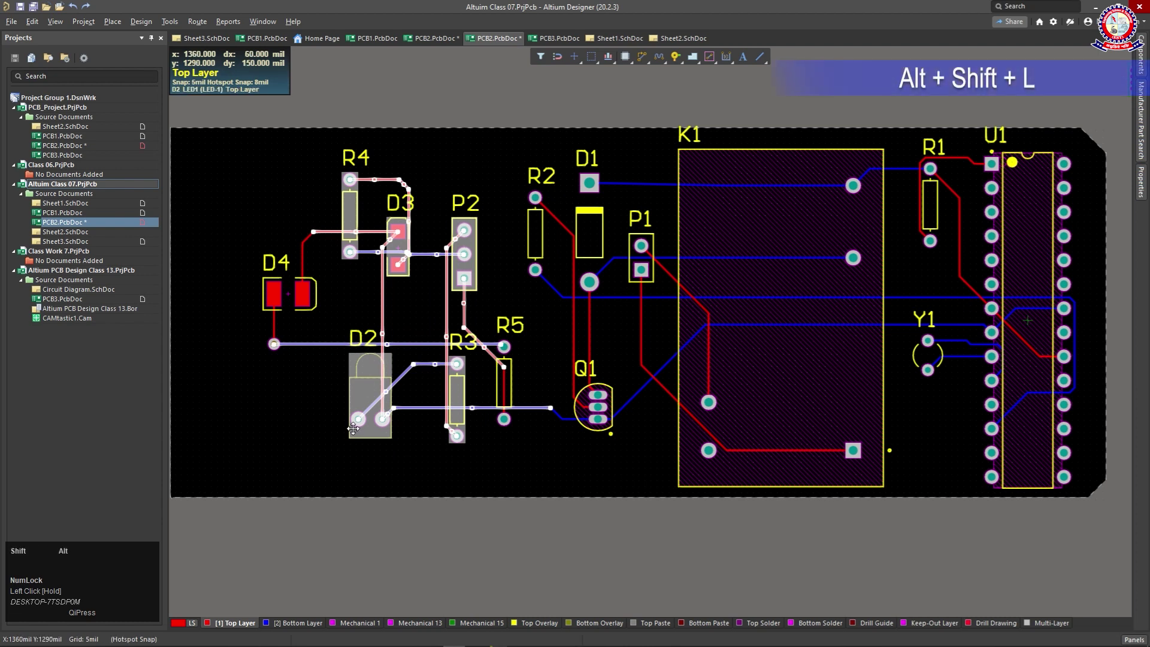
key("alt+shift+l")
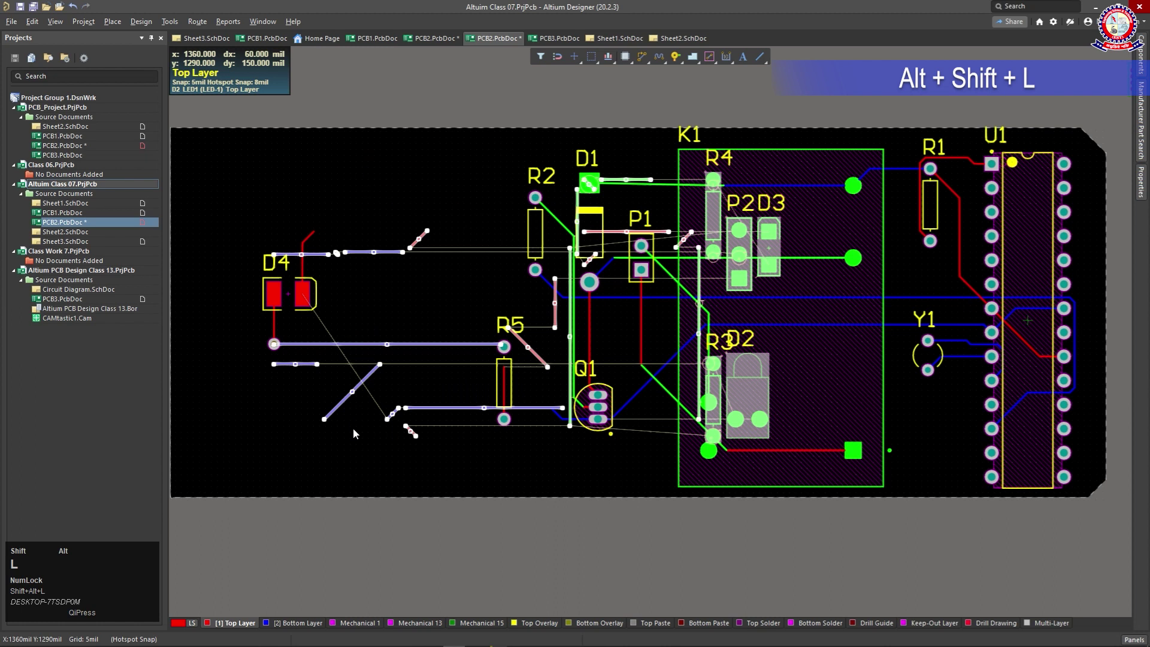
left_click(434, 187)
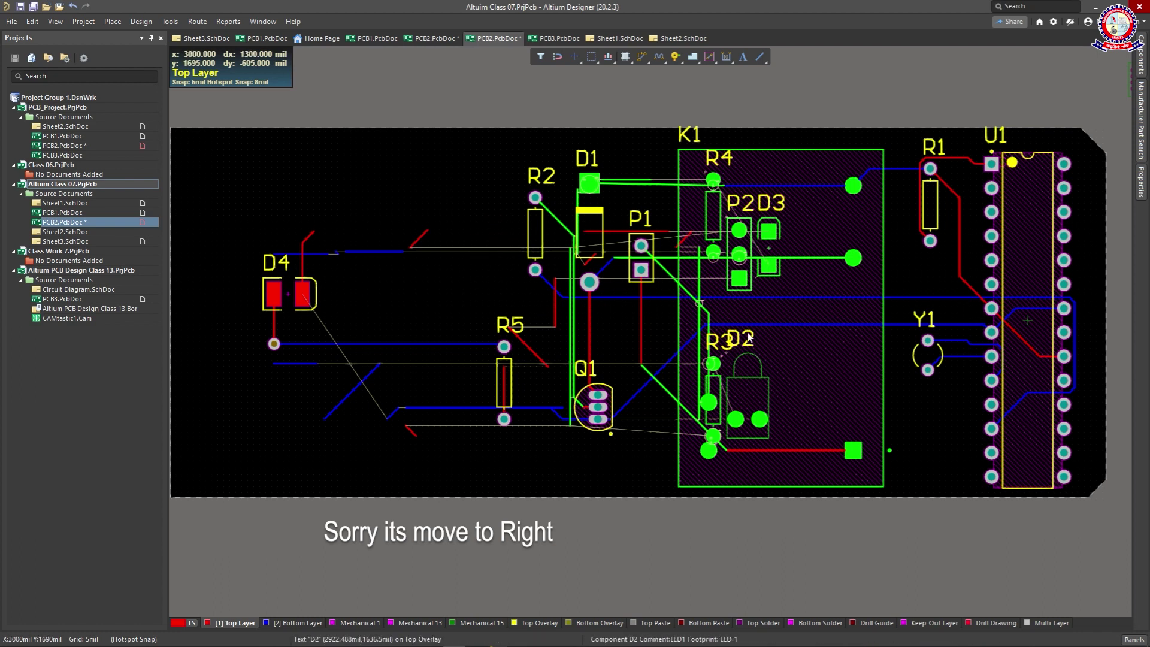
key("ctrl+z")
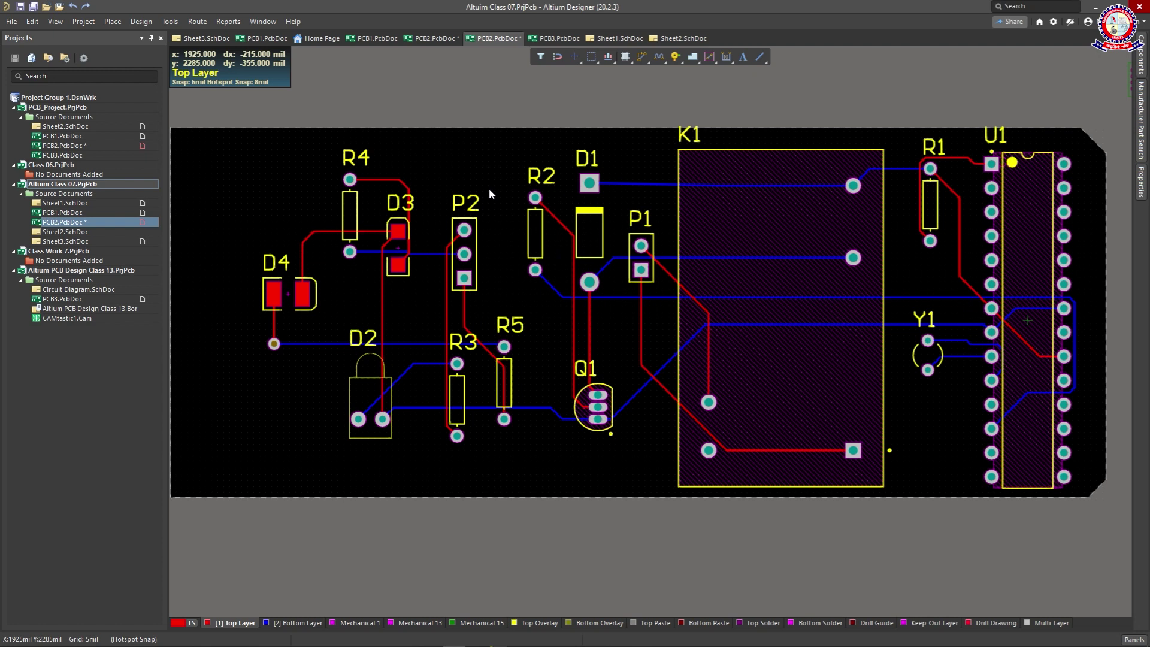
- Select R4, D3, P2, D2, R3, R5 and their tracks, distribute them horizontally, and undo the distribution
left_click(534, 448)
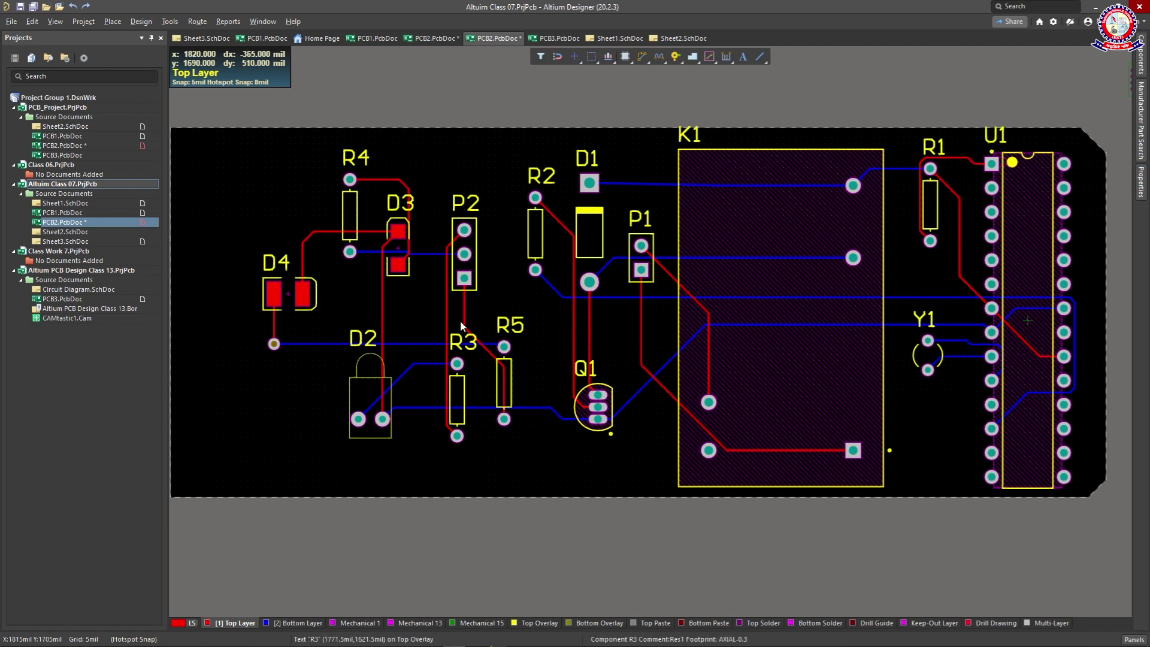
key("shift+ctrl+h")
left_click_drag(329, 146, 522, 460)
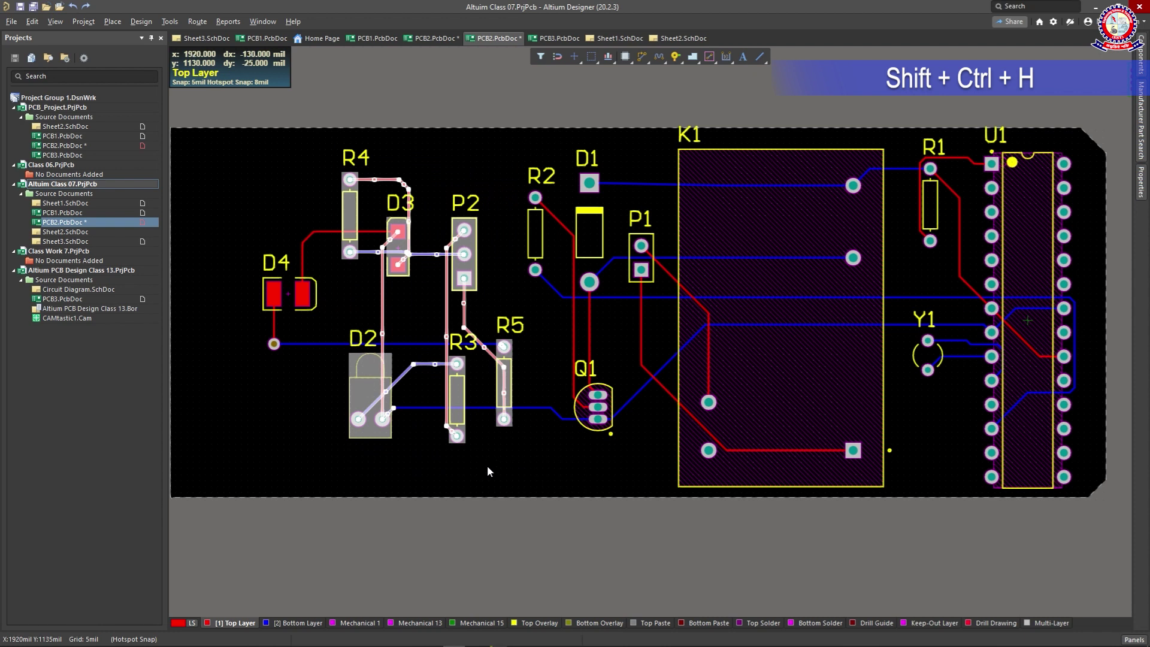
key("ctrl+shift+h")
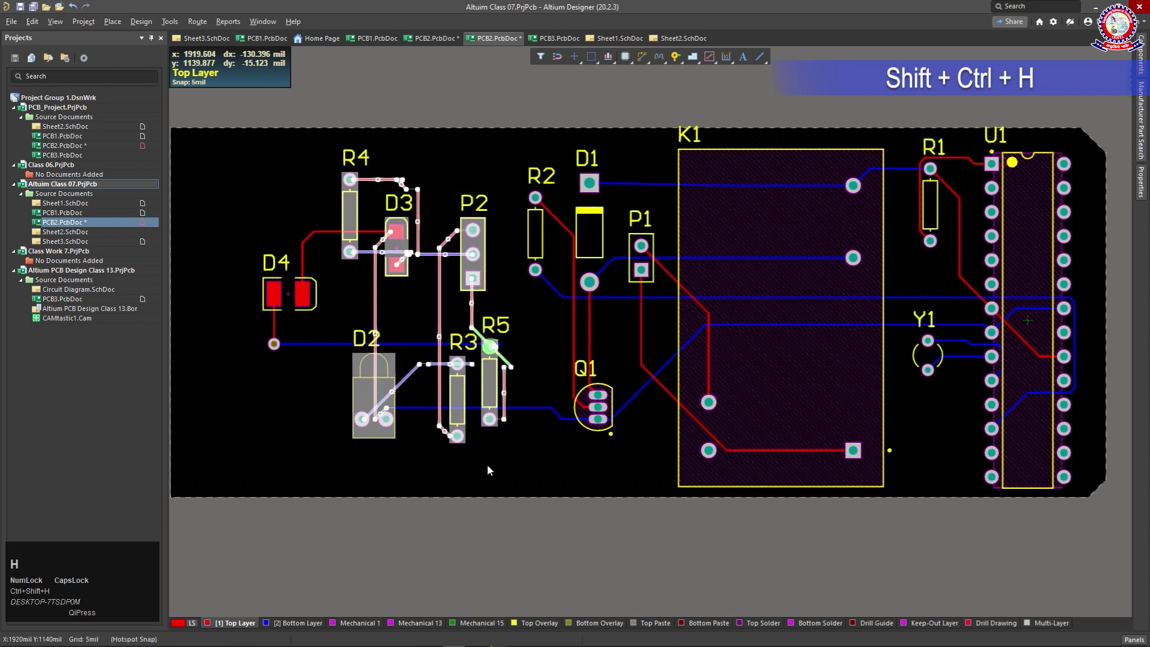
left_click(431, 472)
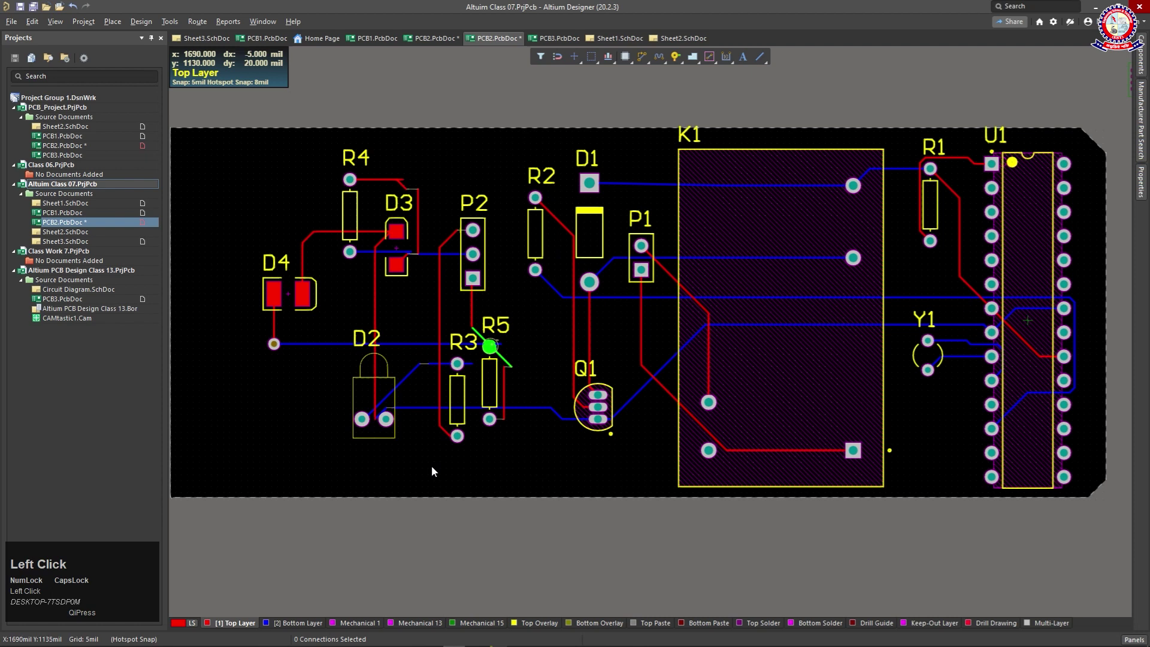
key("ctrl+z")
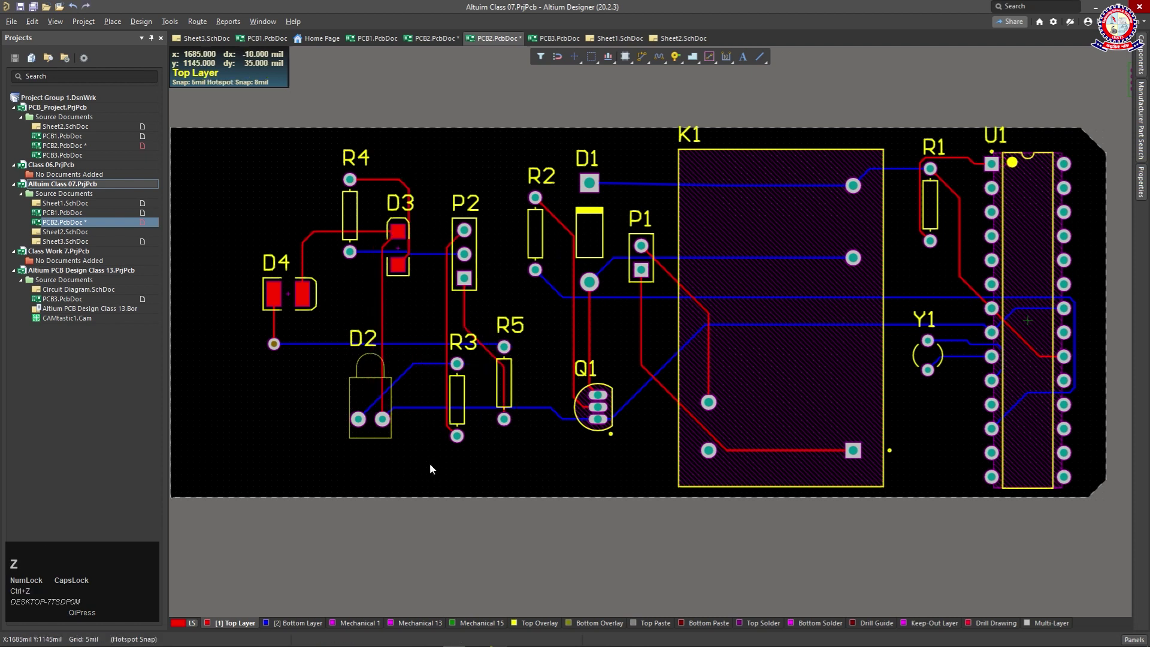
left_click(421, 467)
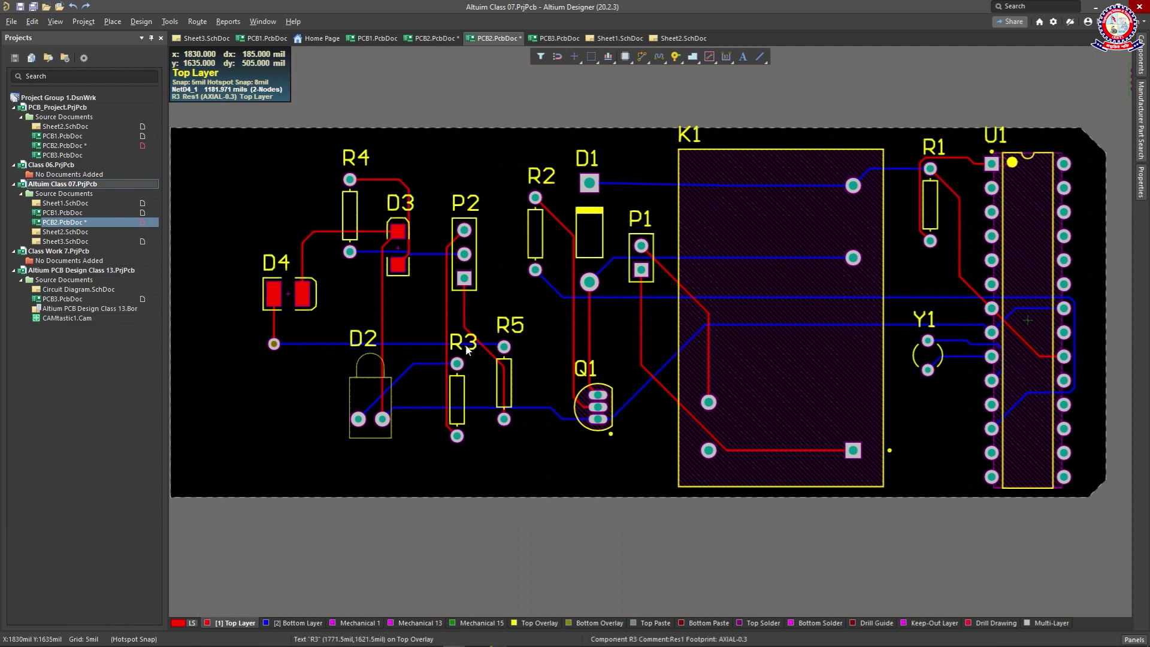
- Select R4, D3, P2, D2, R3 and the tracks touching them, distribute them vertically, and undo the distribution
key("ctrl+shift+v")
left_click_drag(476, 156, 341, 444)
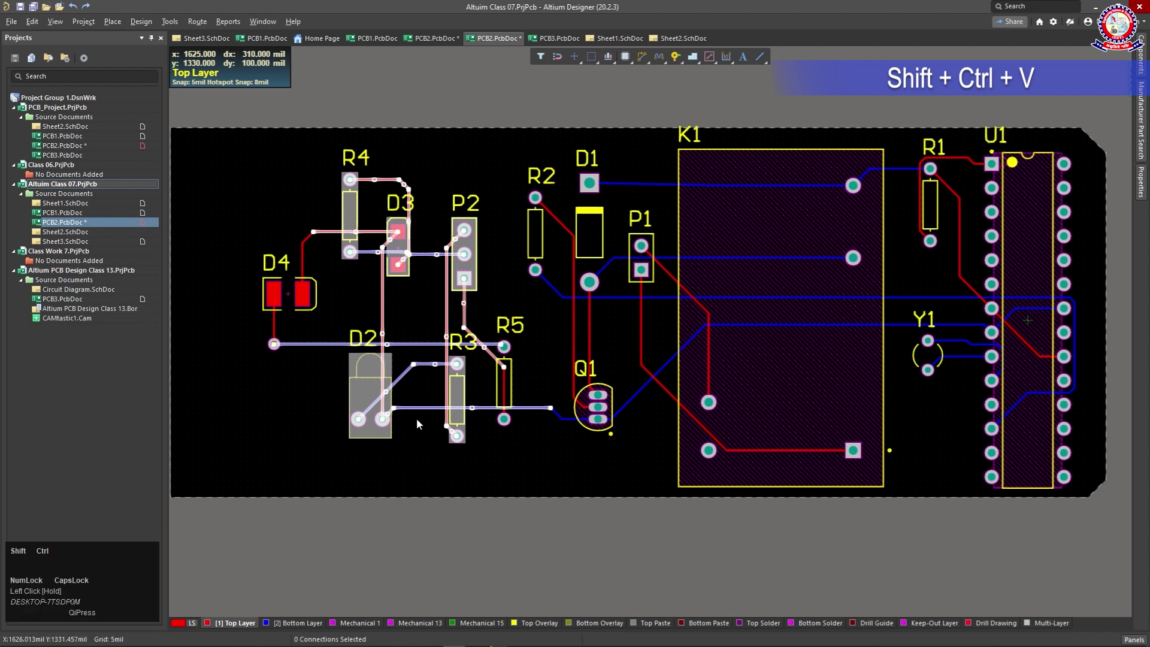
key("ctrl+shift+v")
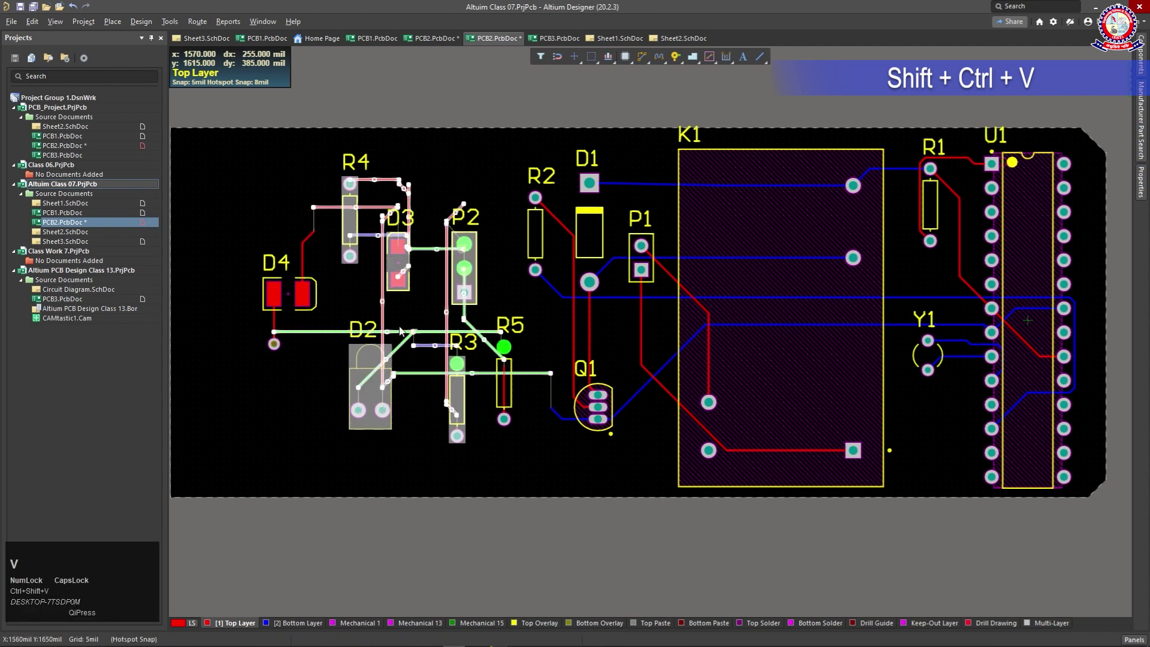
key("ctrl+z")
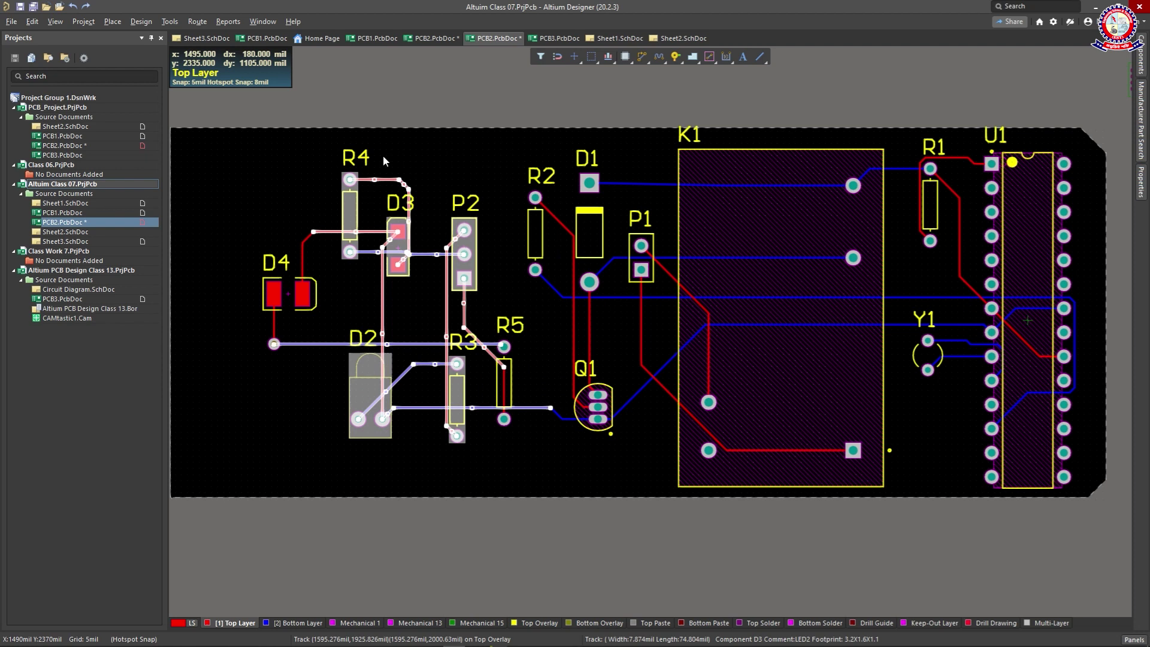
- Reselect R4, D3, P2, D2, R3 and their tracks, align them by their top edges, and undo the alignment
left_click(477, 162)
left_click_drag(477, 157, 336, 473)
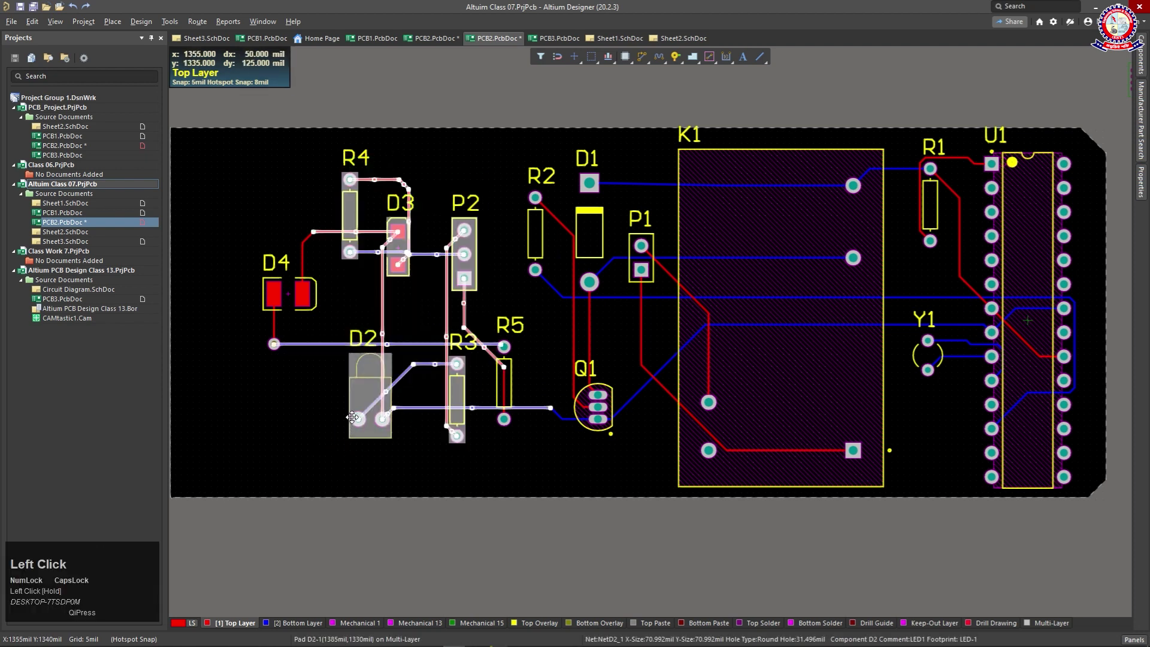
key("ctrl+shift+t")
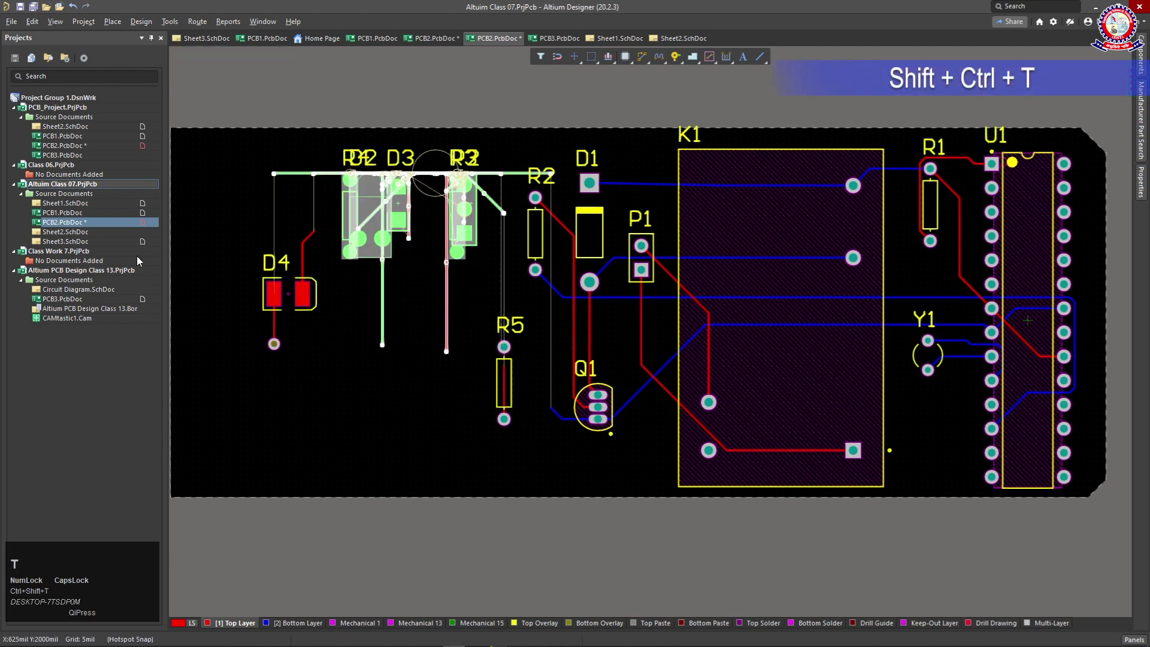
key("ctrl+z")
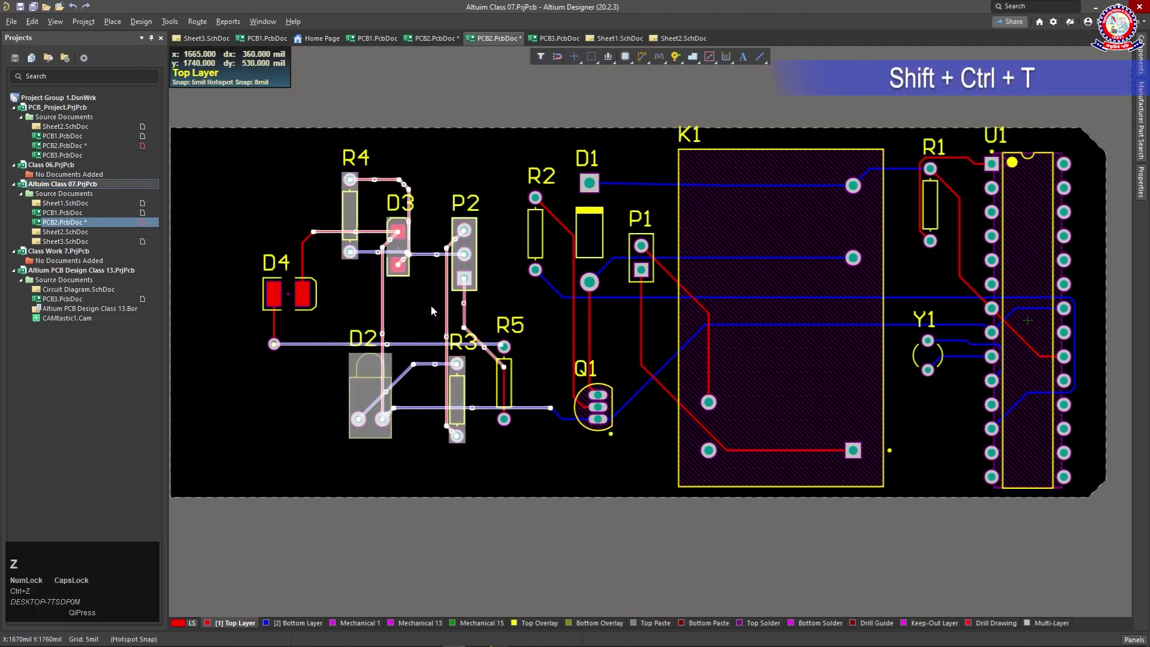
- Reselect R4, D3, P2, D2, R3 and their tracks, align them by their bottom edges, undo the alignment and clear the selection
left_click(472, 160)
left_click_drag(357, 484, 345, 458)
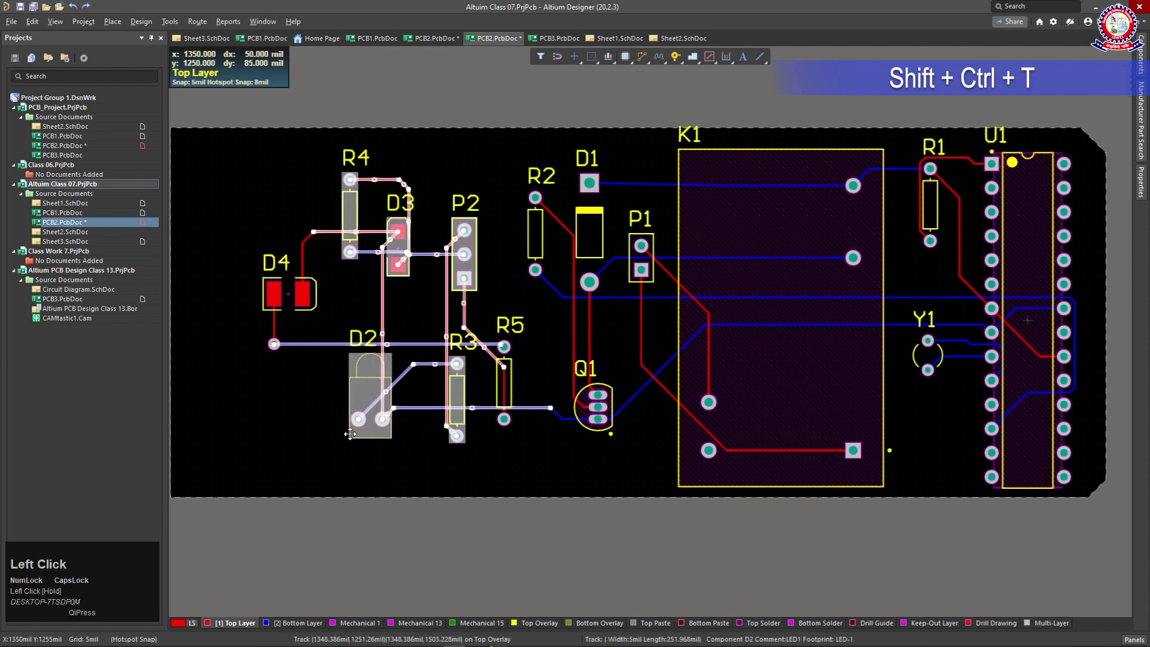
key("ctrl+shift+b")
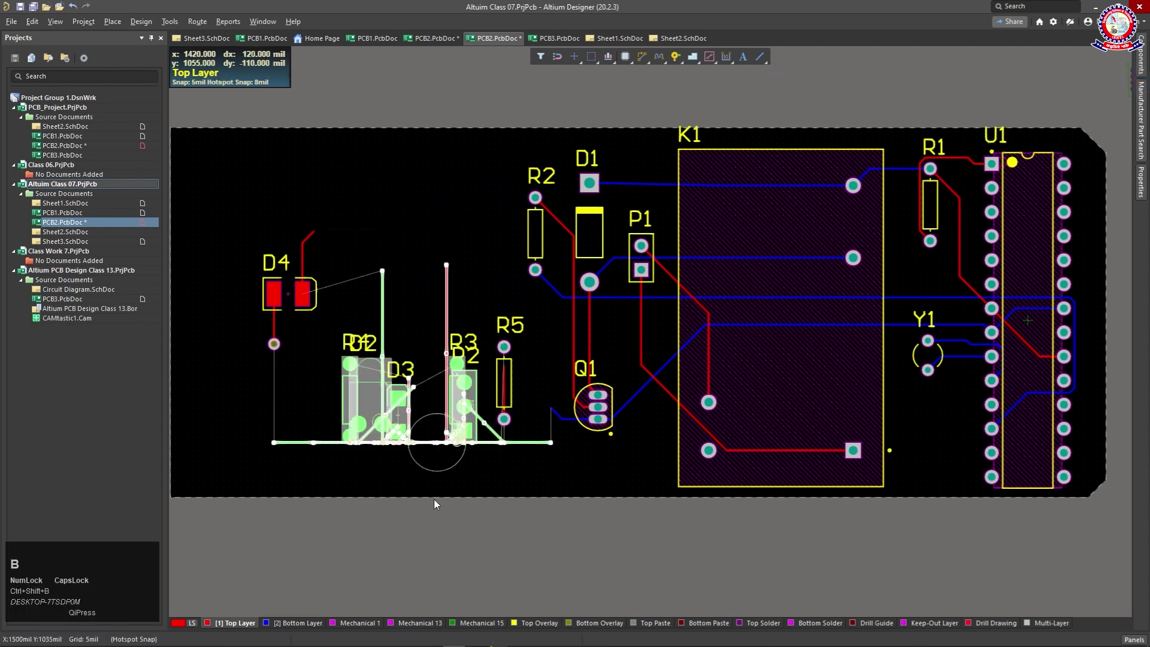
key("ctrl")
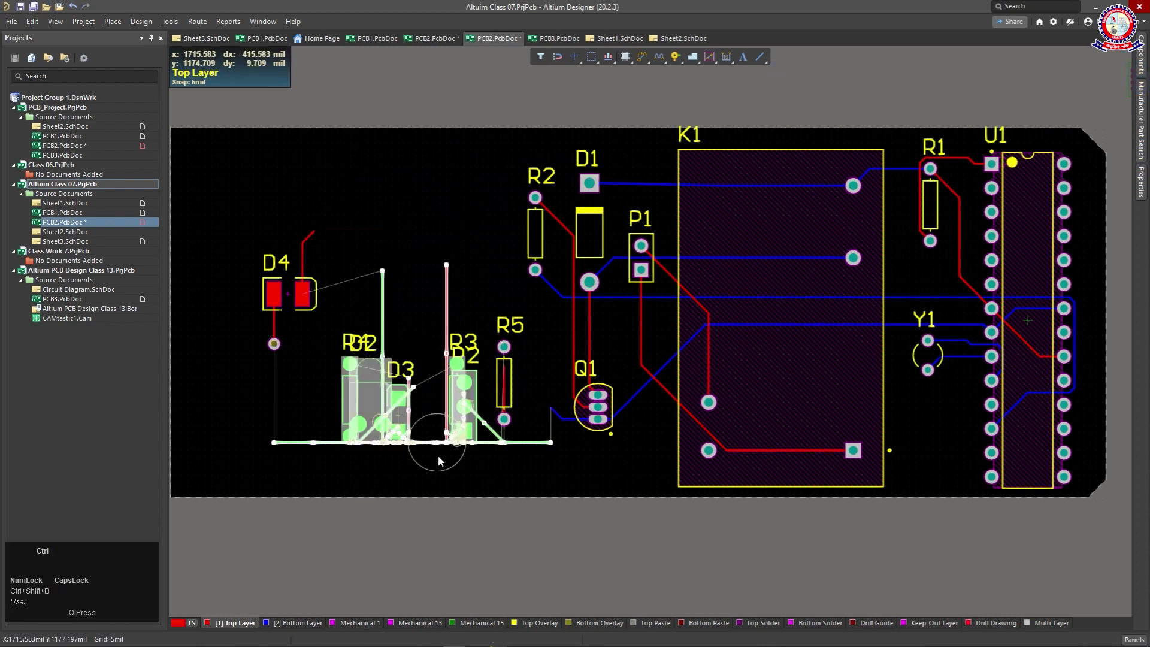
key("ctrl+z")
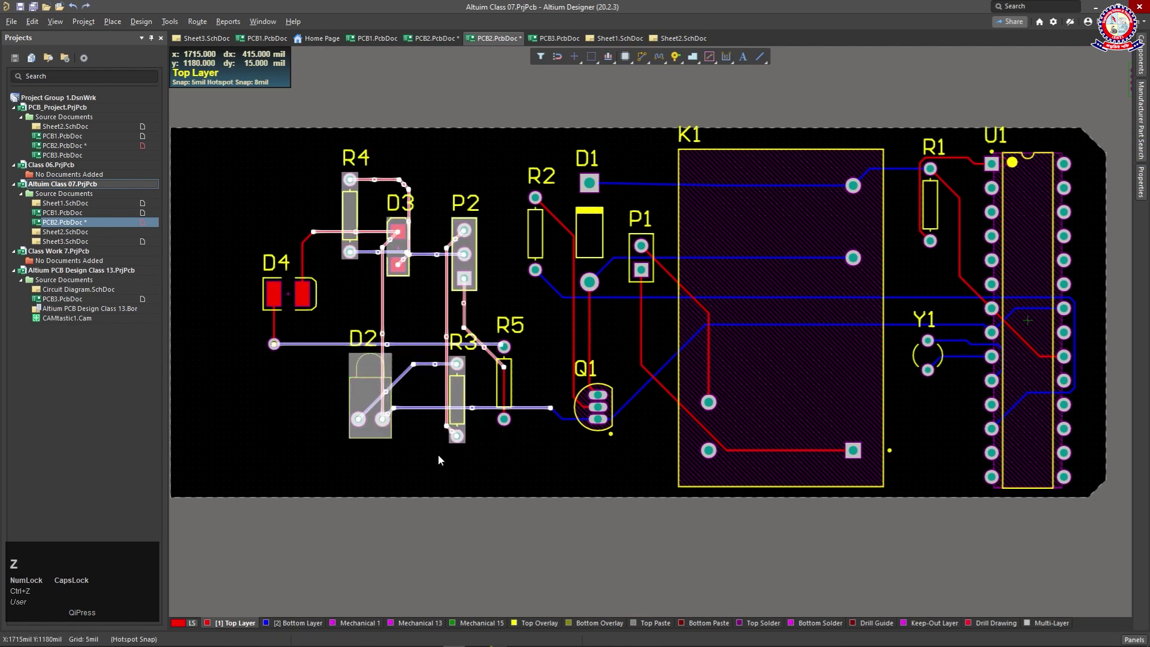
left_click(423, 479)
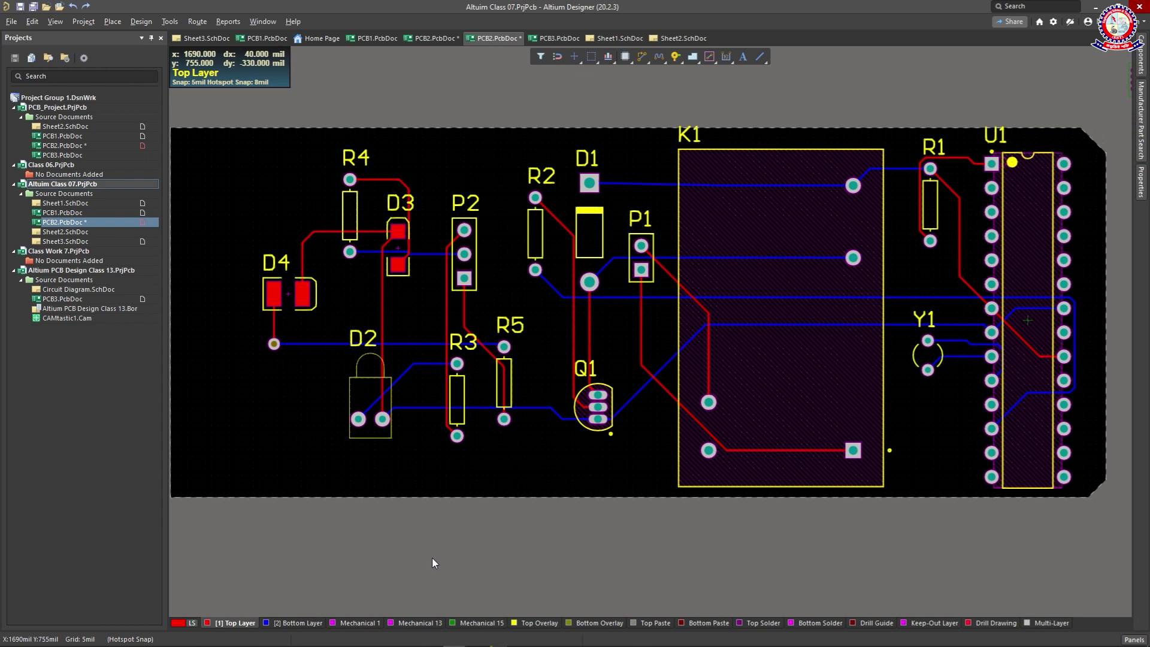
- Examine the board area around P2, R3 and R5 at several magnifications
scroll(436, 547, "down", 2)
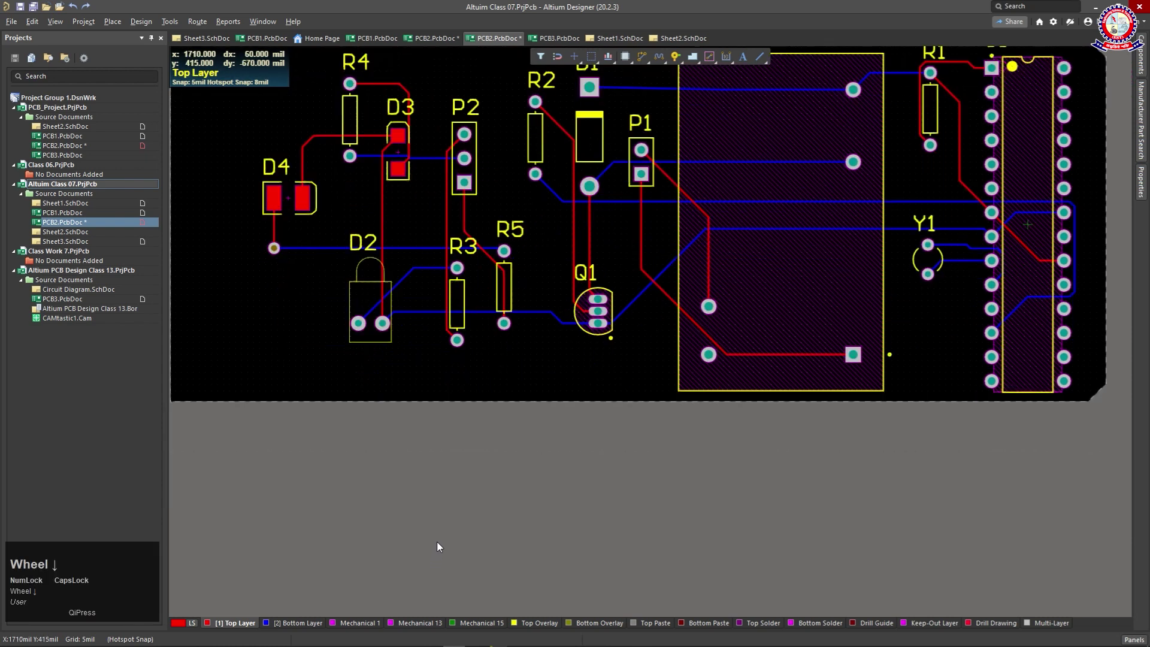
scroll(443, 524, "up", 2)
scroll(488, 336, "up", 8, "ctrl")
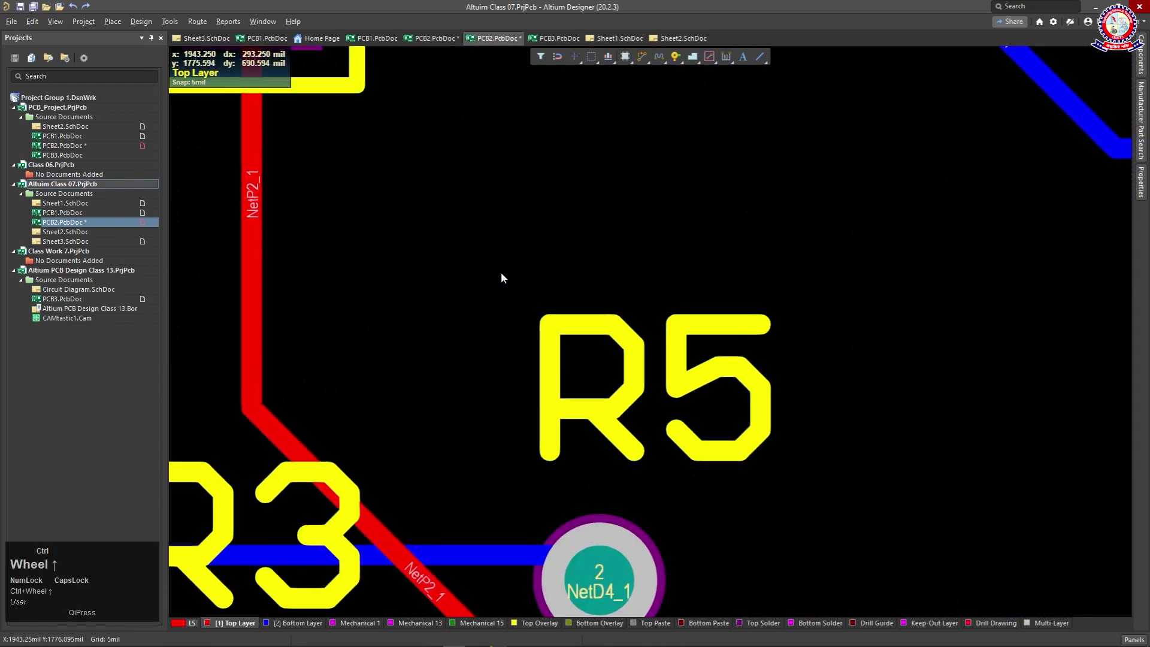
scroll(501, 273, "up", 5)
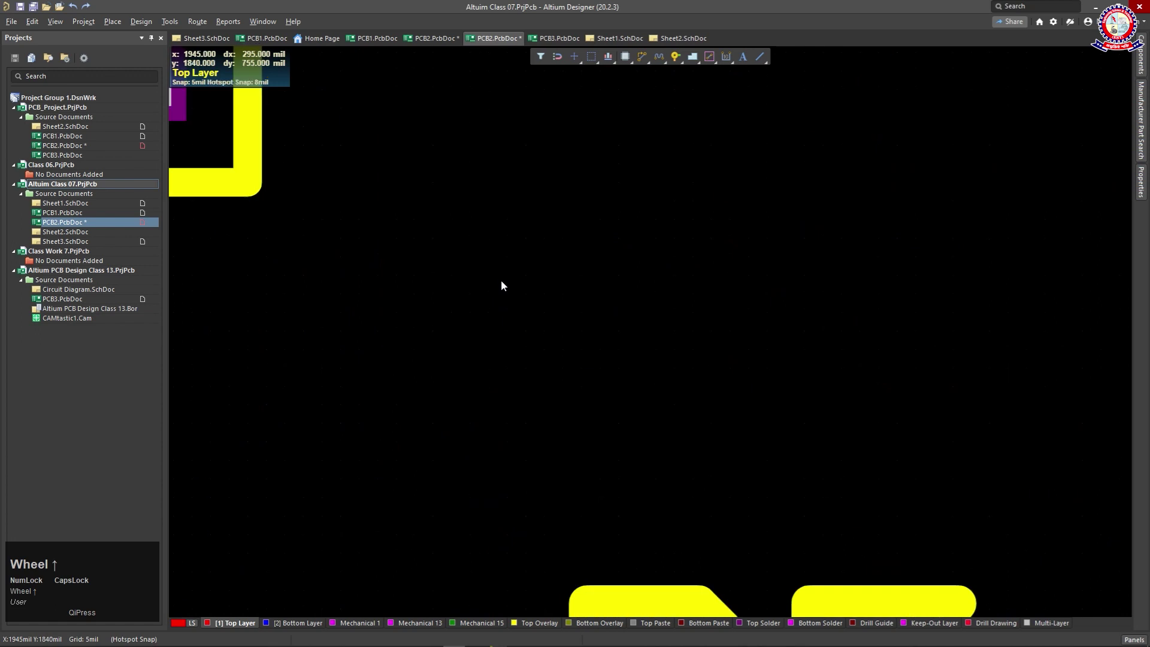
scroll(502, 276, "down", 4)
scroll(501, 280, "down", 1, "ctrl")
scroll(502, 283, "down", 6, "ctrl")
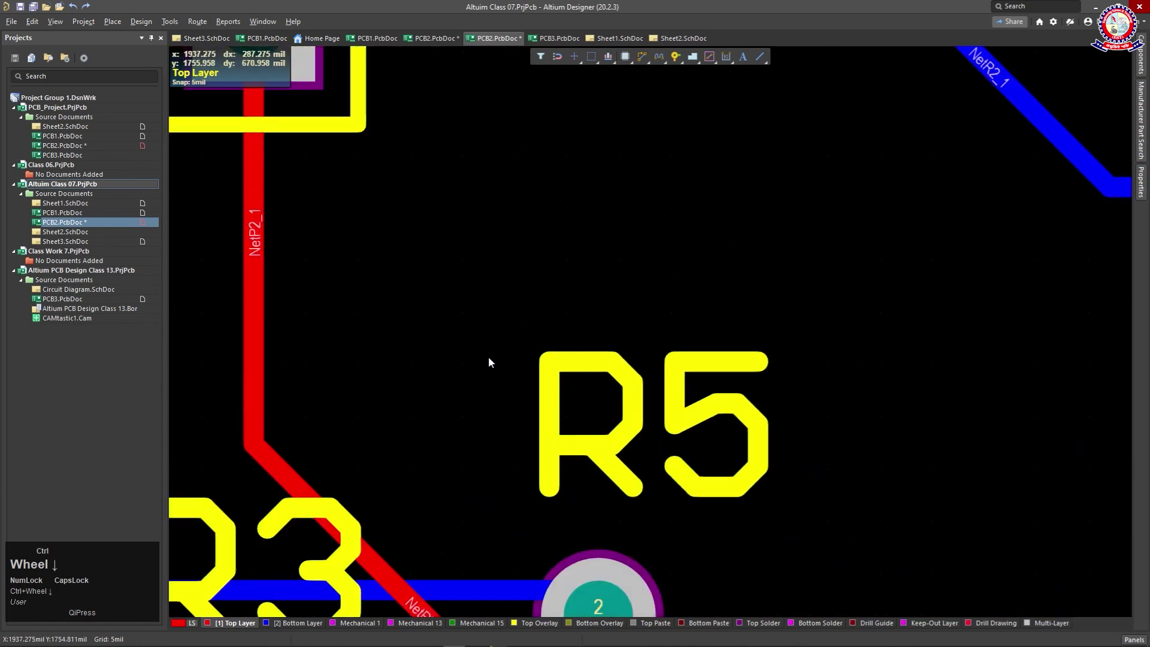
scroll(634, 300, "down", 2)
scroll(588, 216, "up", 3)
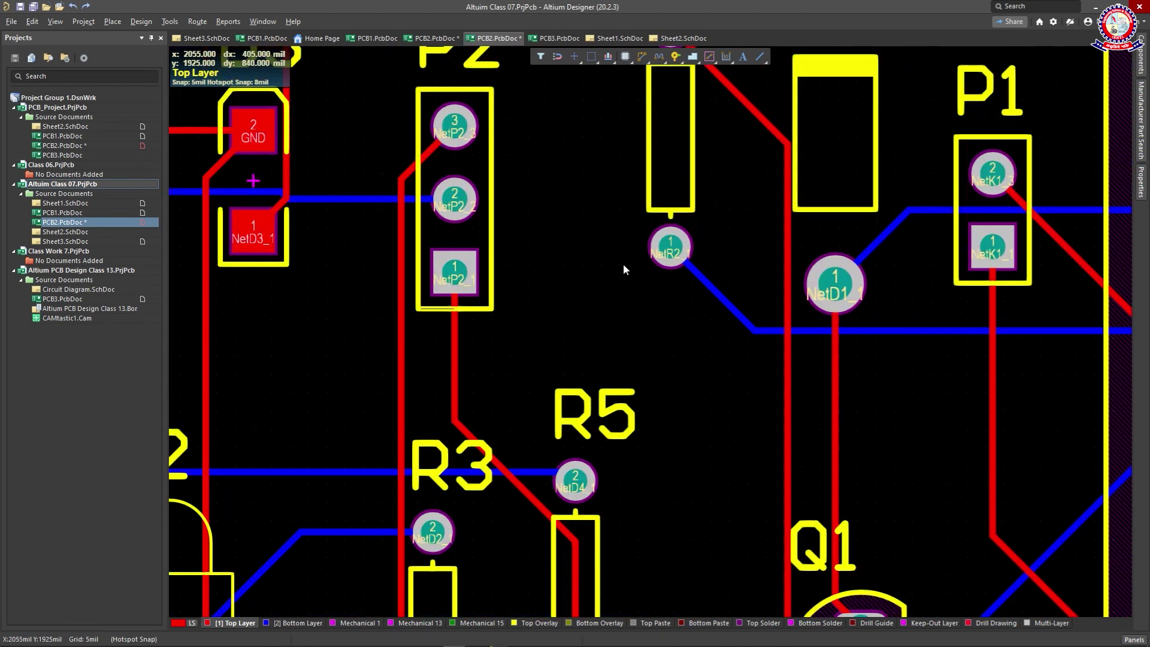
- Jump to the absolute origin of the PCB workspace and bring the board back into view
key("ctrl+Home")
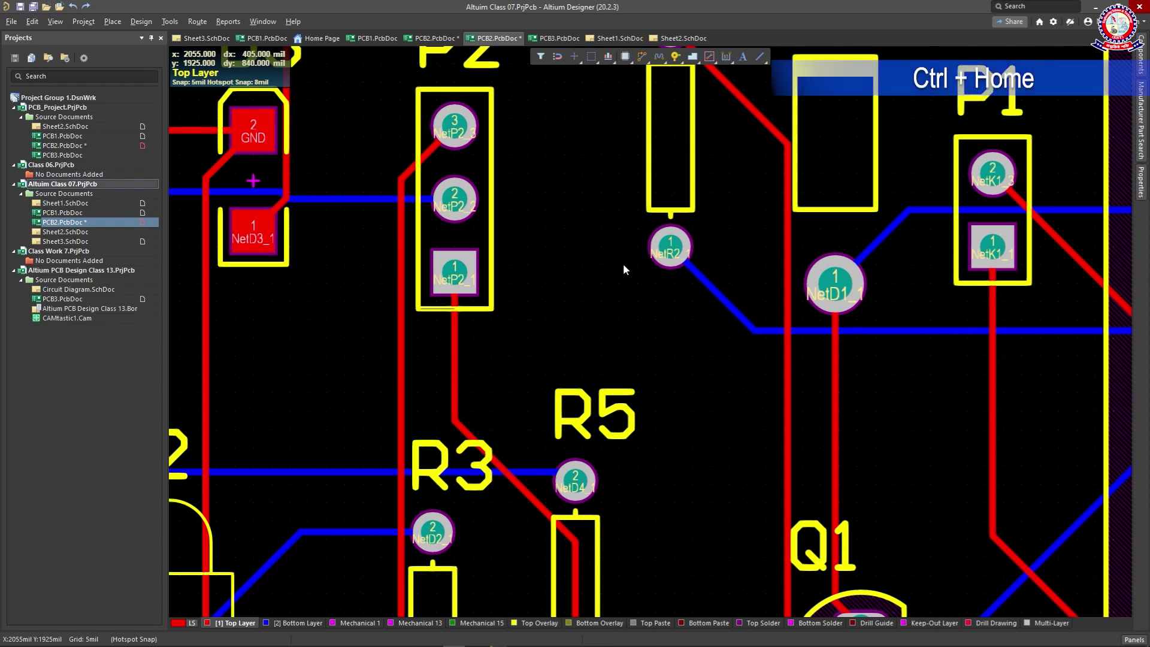
key("ctrl+Home")
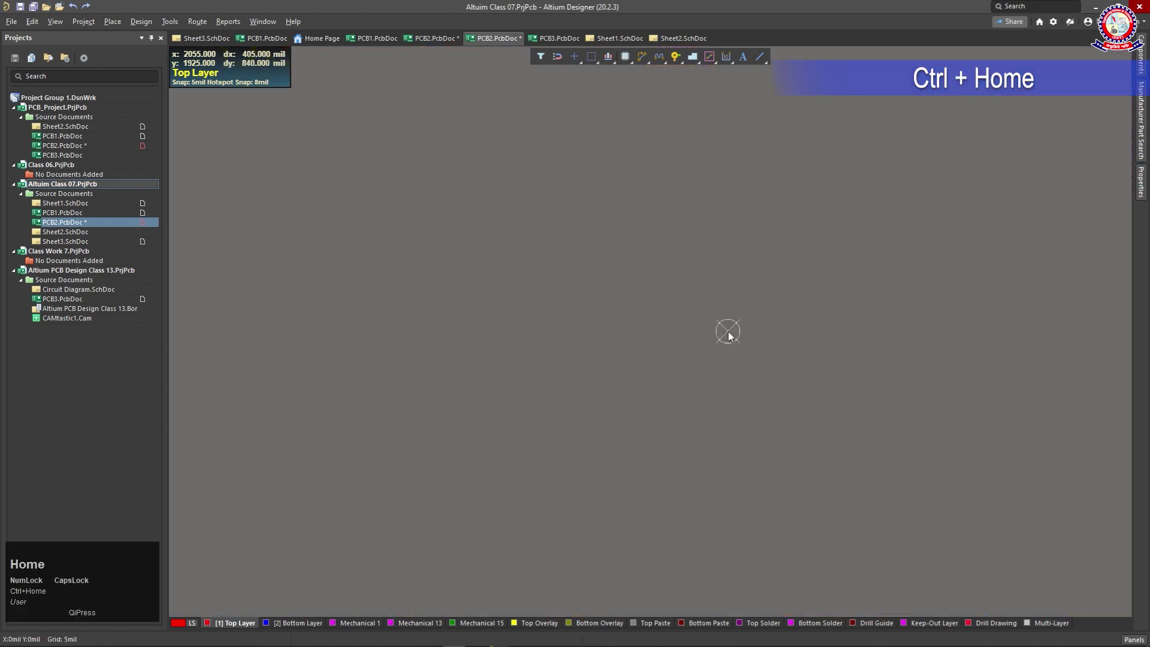
left_click(726, 333)
right_click_drag(726, 333, 485, 460)
mouse_move(755, 282)
right_mouse_down()
mouse_move(649, 336)
mouse_move(657, 226)
right_mouse_up()
scroll(609, 273, "down", 1, "ctrl")
scroll(601, 286, "down", 5, "ctrl")
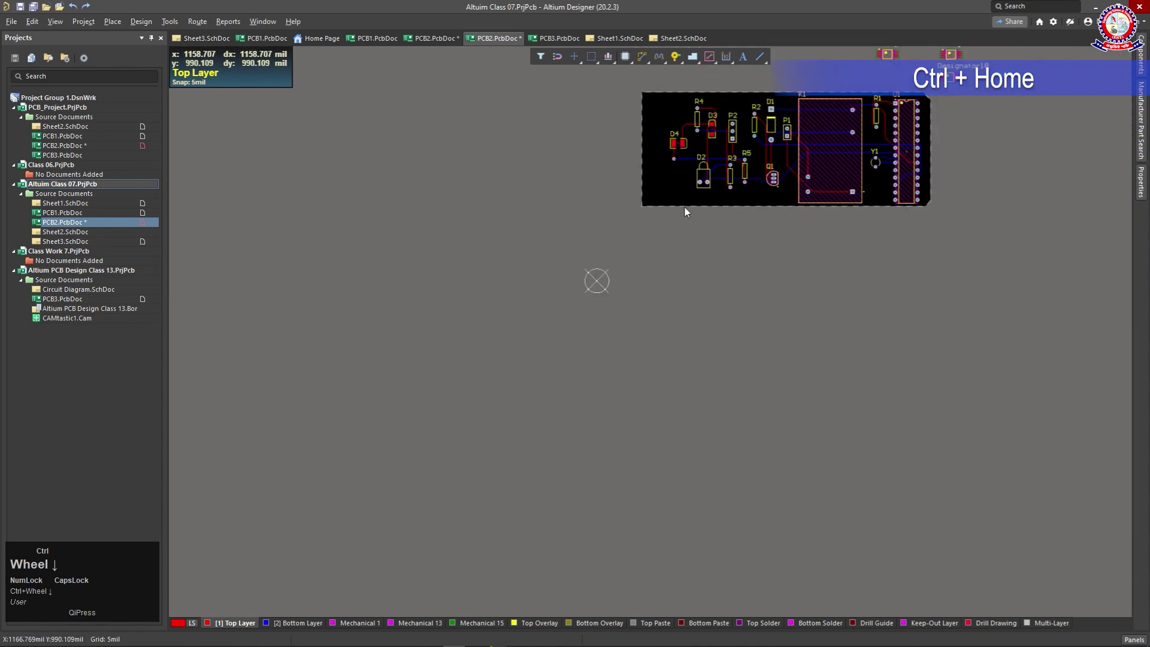
scroll(685, 207, "down", 1, "ctrl")
right_click_drag(687, 258, 585, 334)
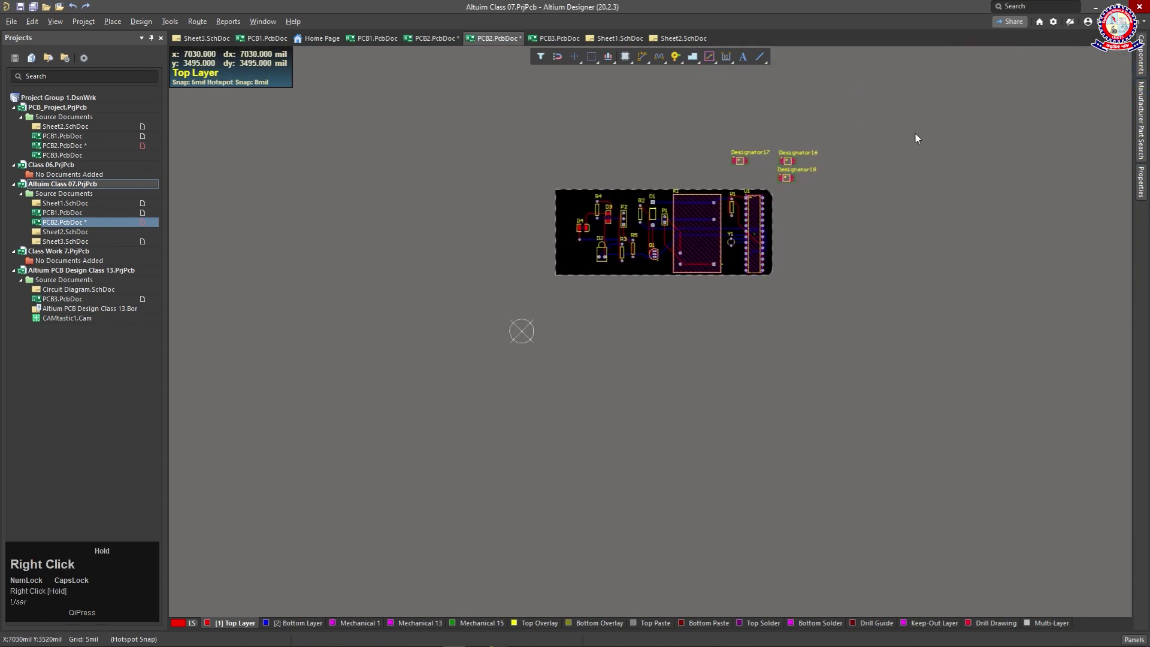
scroll(645, 285, "up", 5, "ctrl")
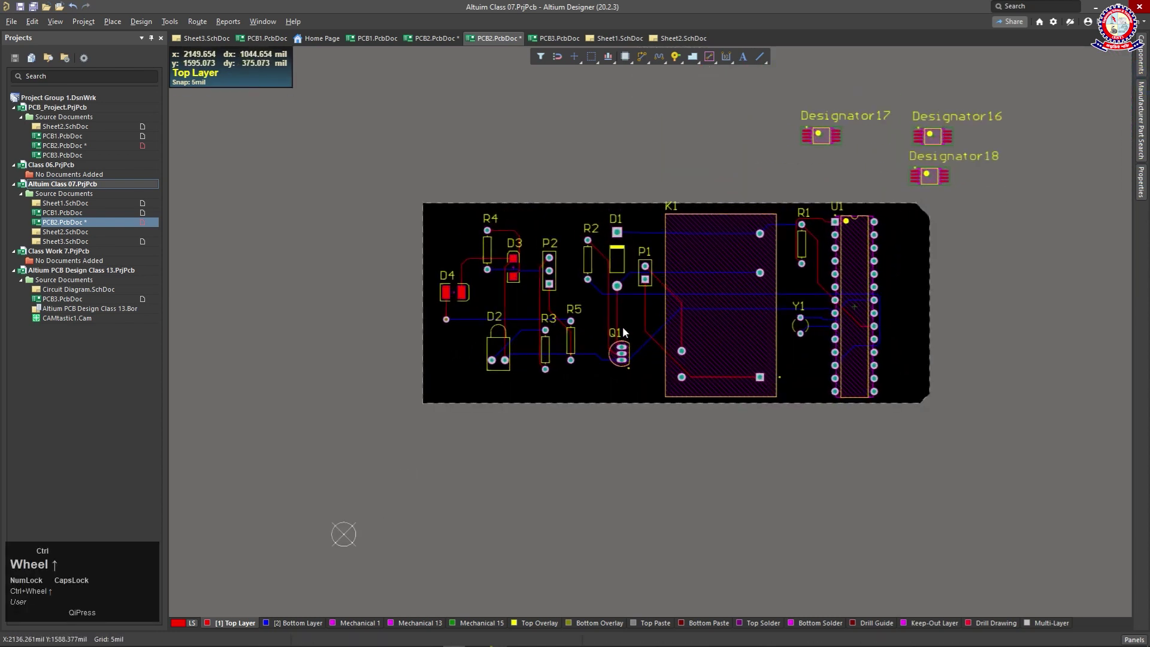
scroll(623, 326, "up", 3, "ctrl")
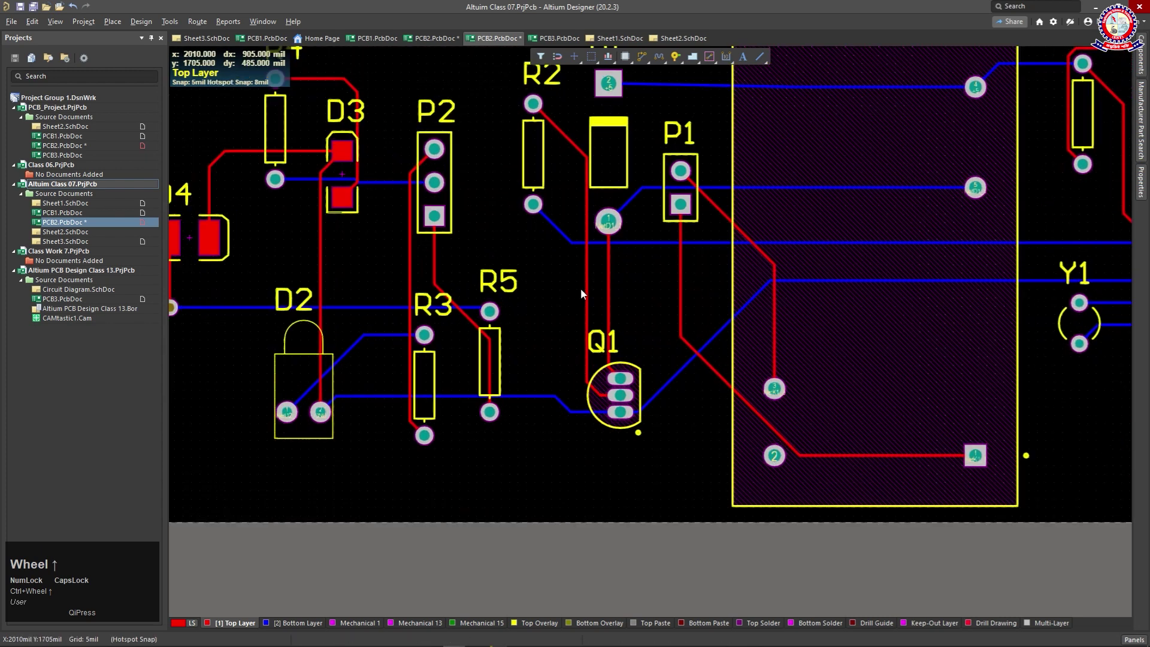
- Repeat the jump to the absolute origin and return to a view of the whole board
key("ctrl+Home")
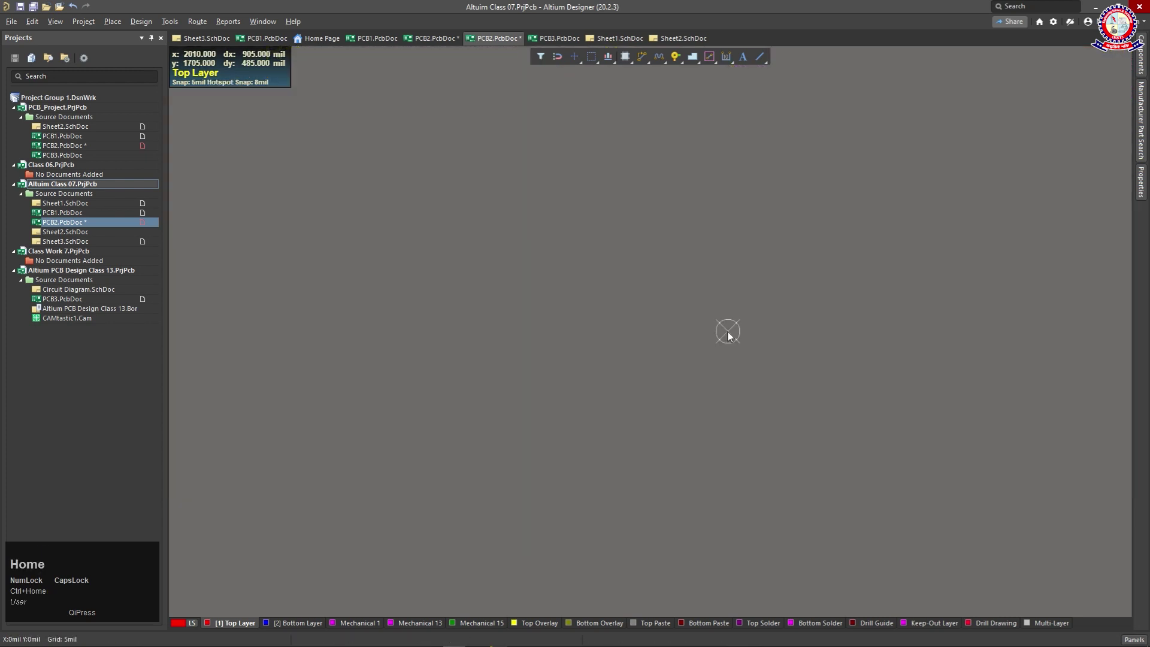
key("ctrl")
right_click_drag(836, 318, 520, 399)
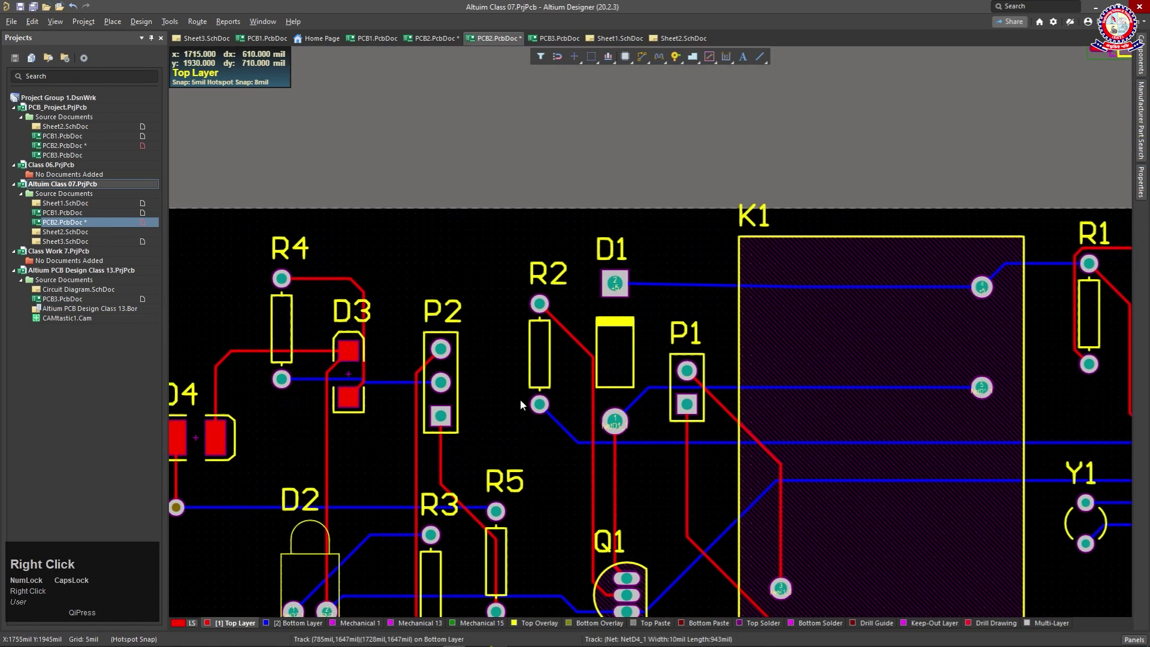
scroll(497, 300, "down", 3, "ctrl")
scroll(484, 275, "down", 2, "ctrl")
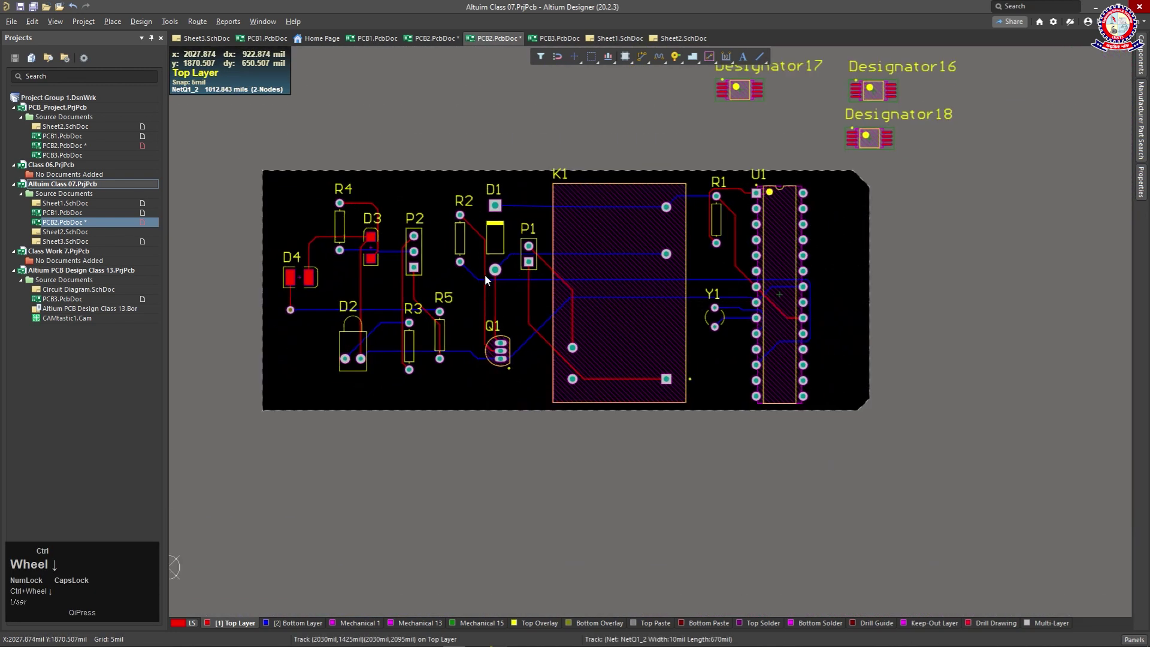
scroll(486, 280, "down", 1, "ctrl")
scroll(508, 315, "up", 1, "ctrl")
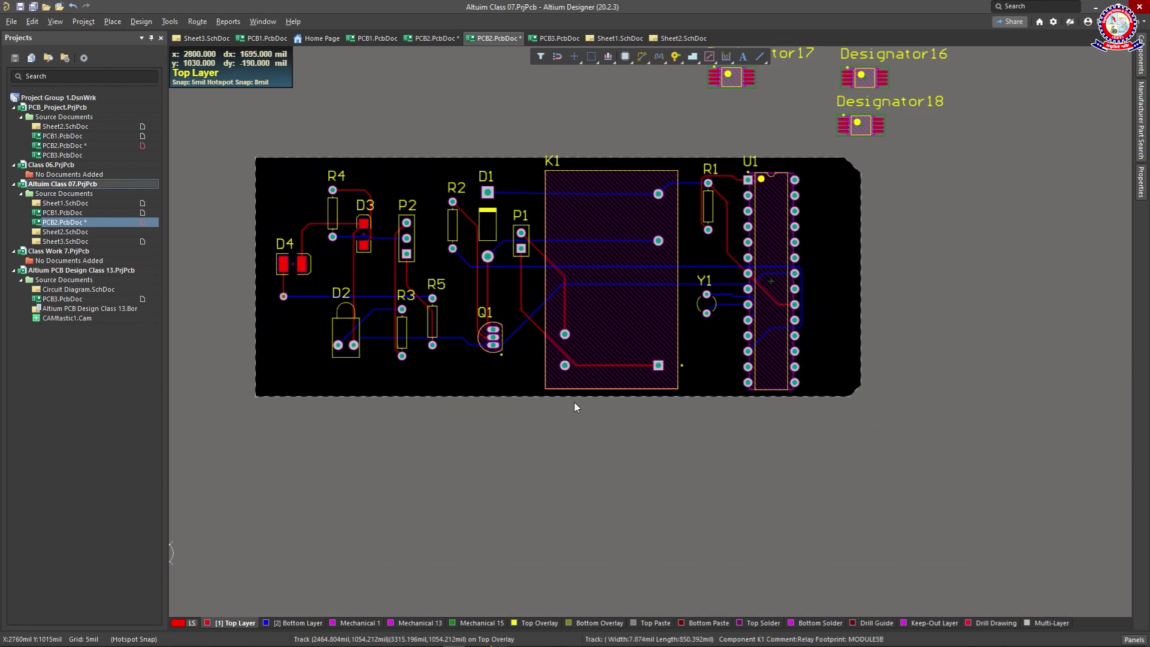
- Jump to the current origin of the PCB workspace and return to the board with its three pasted components
key("ctrl+End")
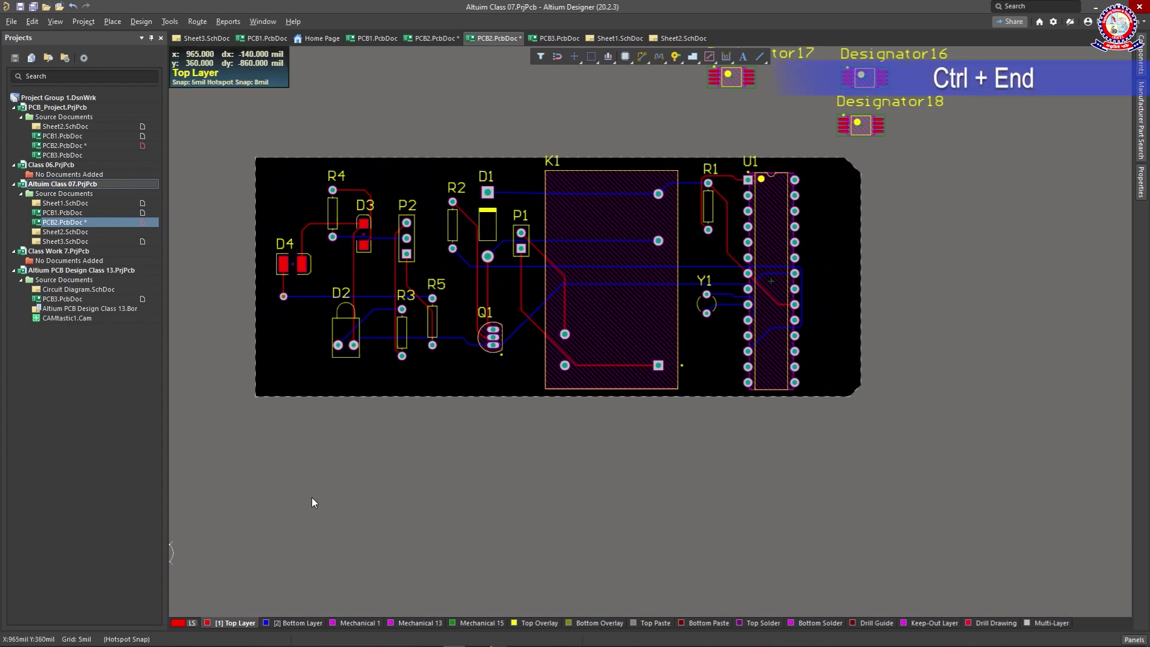
key("ctrl+End")
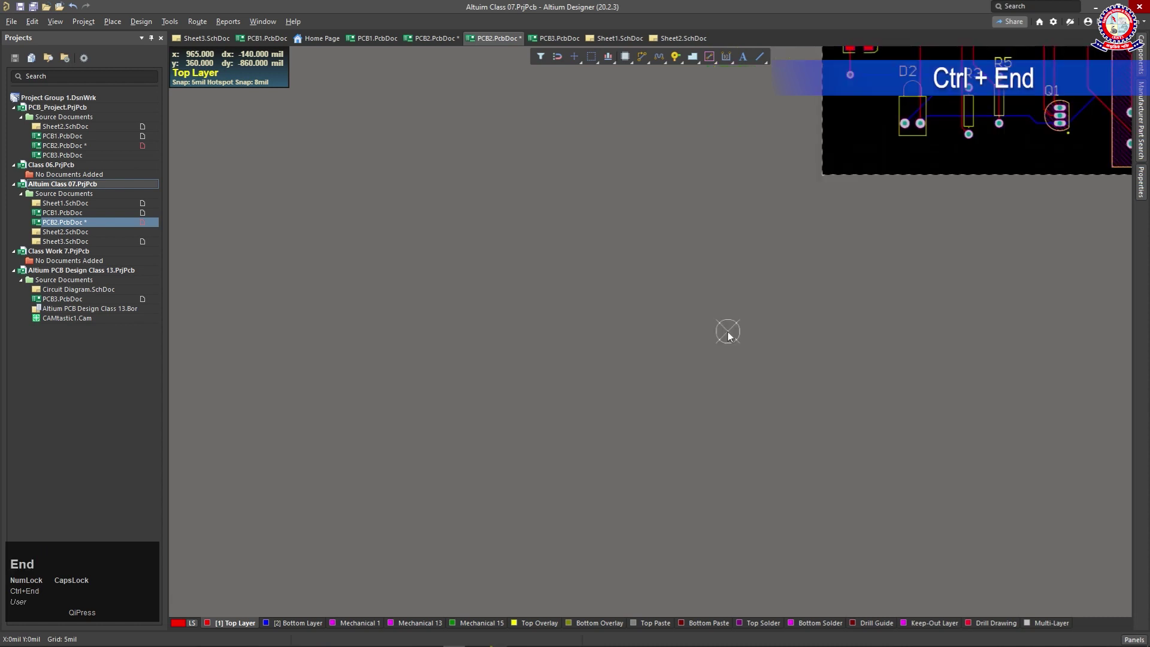
right_click_drag(727, 333, 581, 422)
right_click_drag(761, 323, 555, 523)
right_click_drag(687, 408, 605, 386)
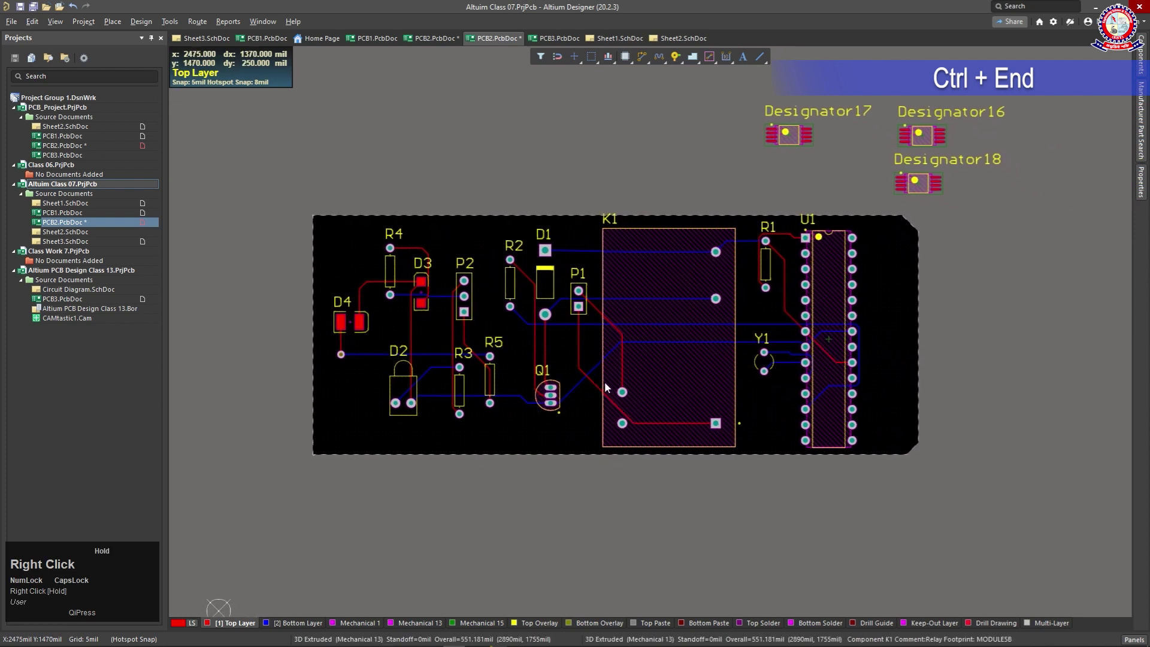
left_click(618, 485)
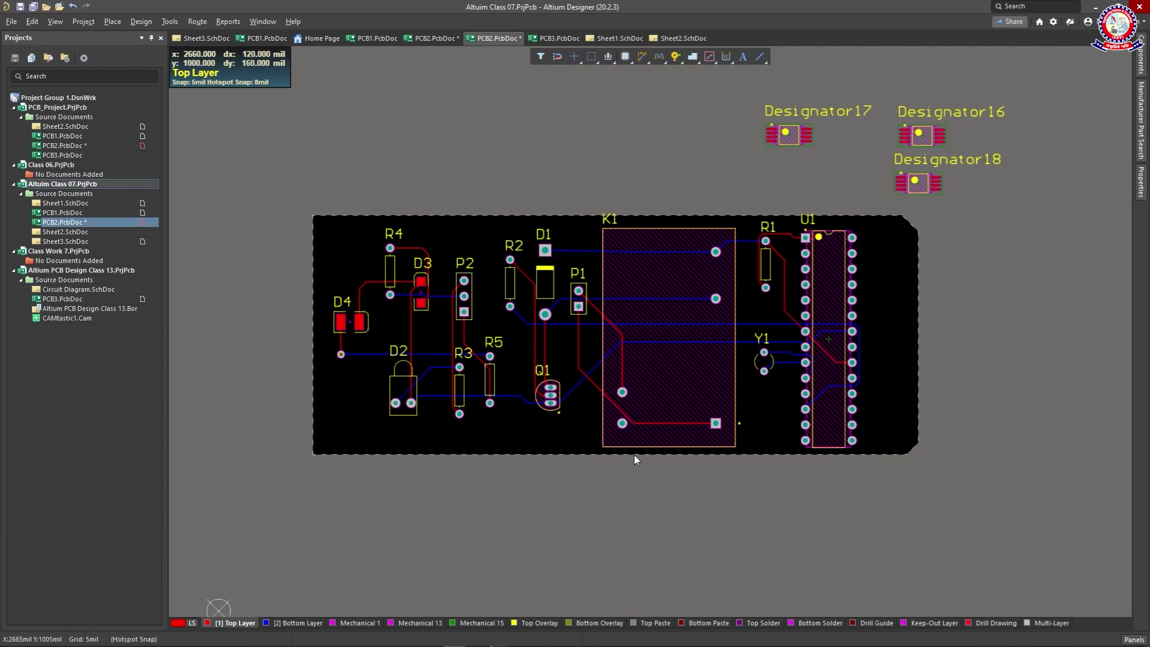
- Open the Selection Memory dialog, look over its eight memory slots, and close it
key("ctrl+q")
left_click_drag(552, 288, 548, 120)
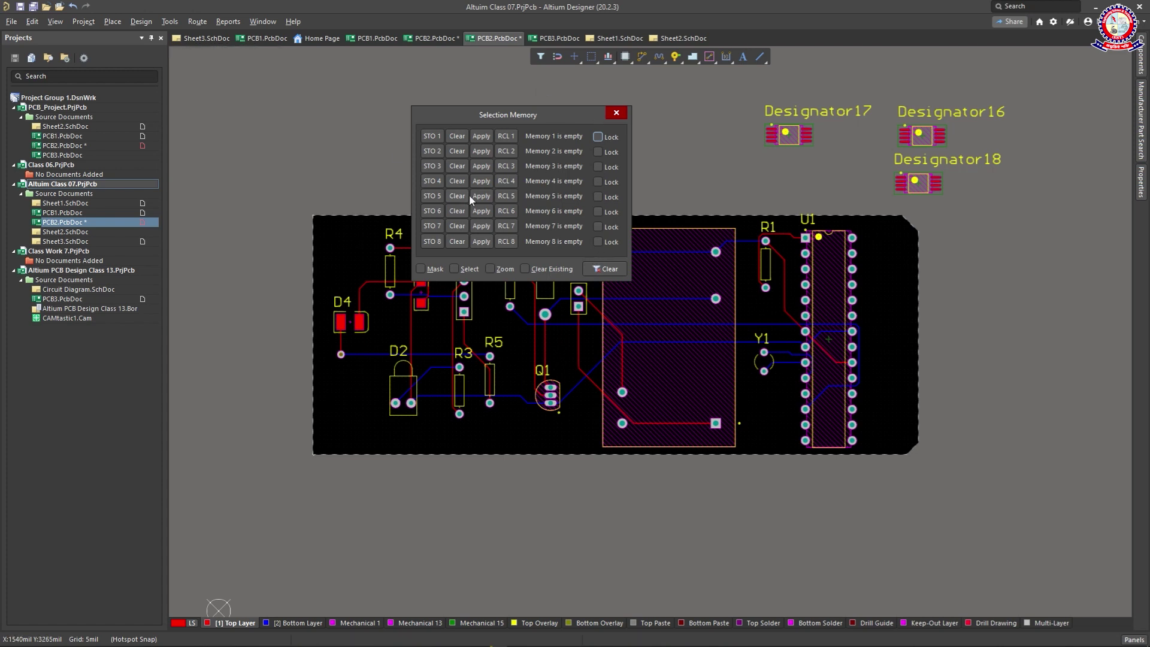
left_click(616, 113)
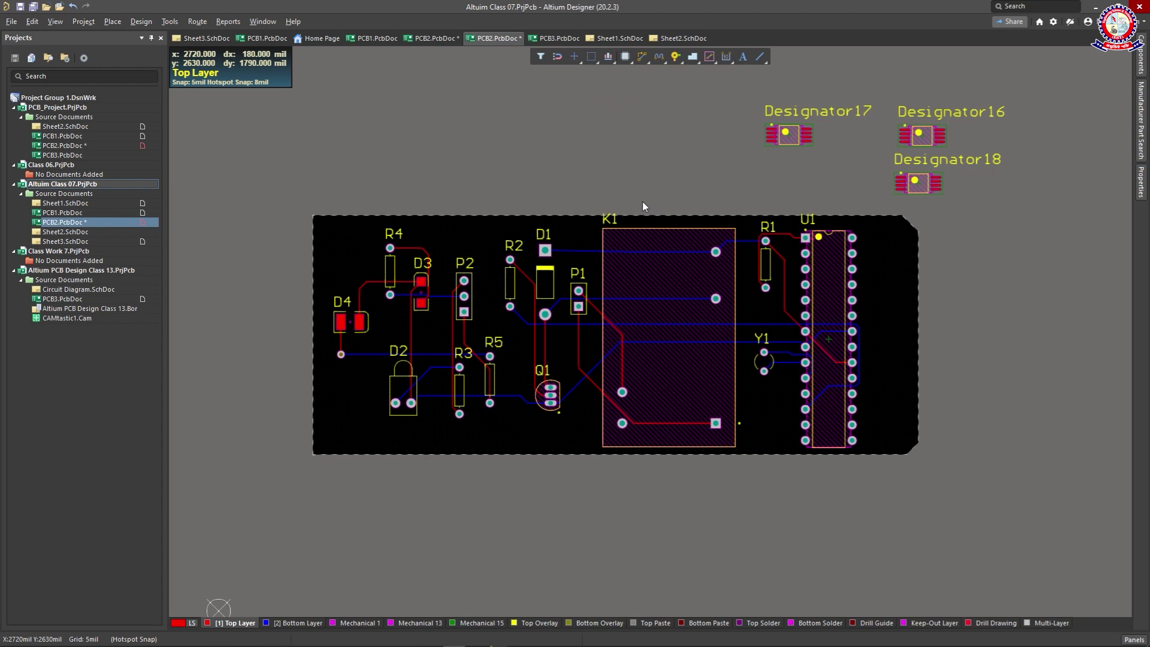